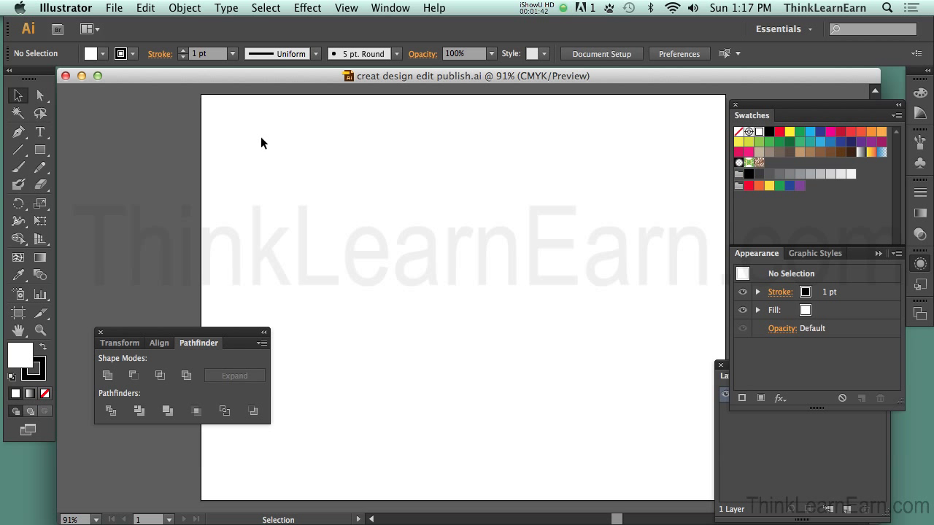
Step: Draw a nearly square rectangle in the middle of the artboard and fill it with green
key(m)
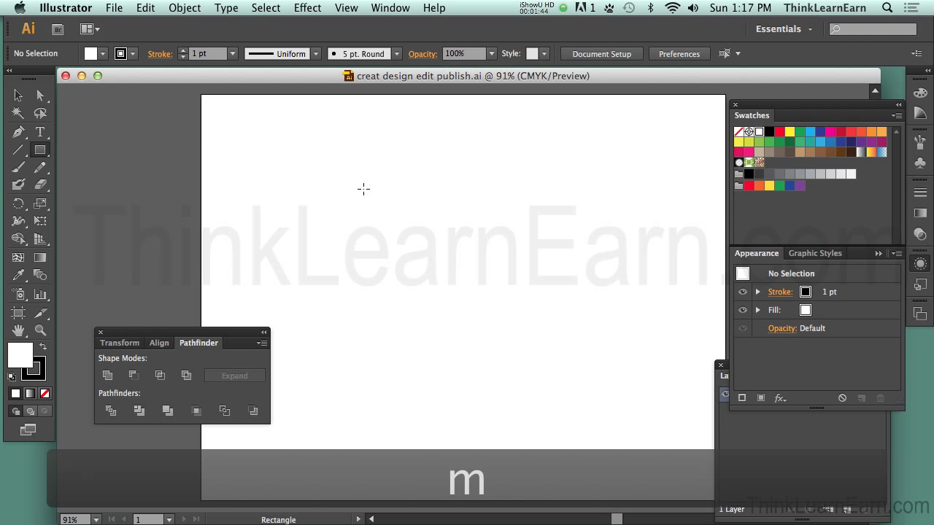
drag(364, 185, 514, 349)
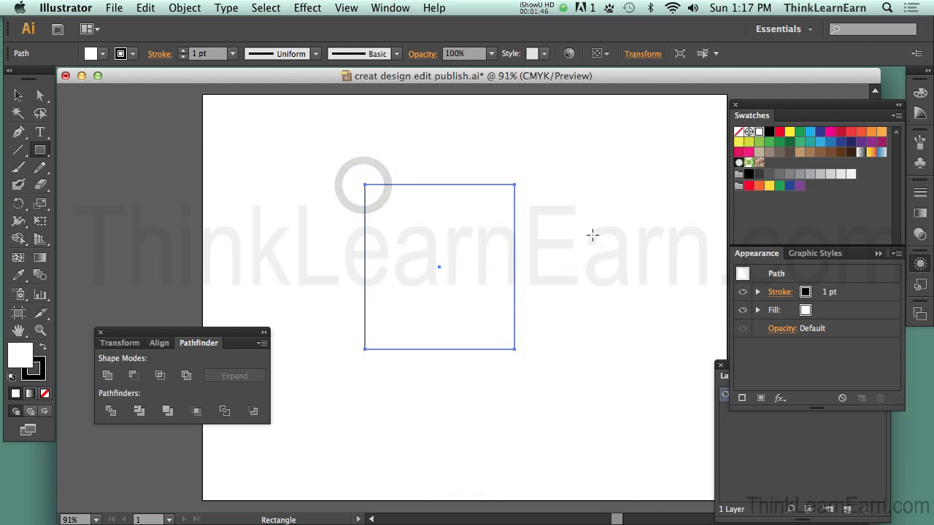
click(789, 186)
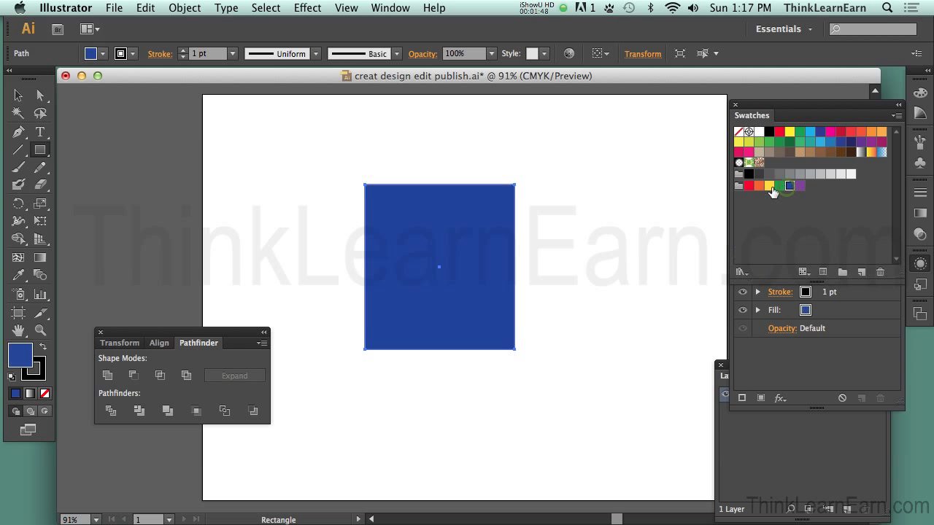
click(778, 187)
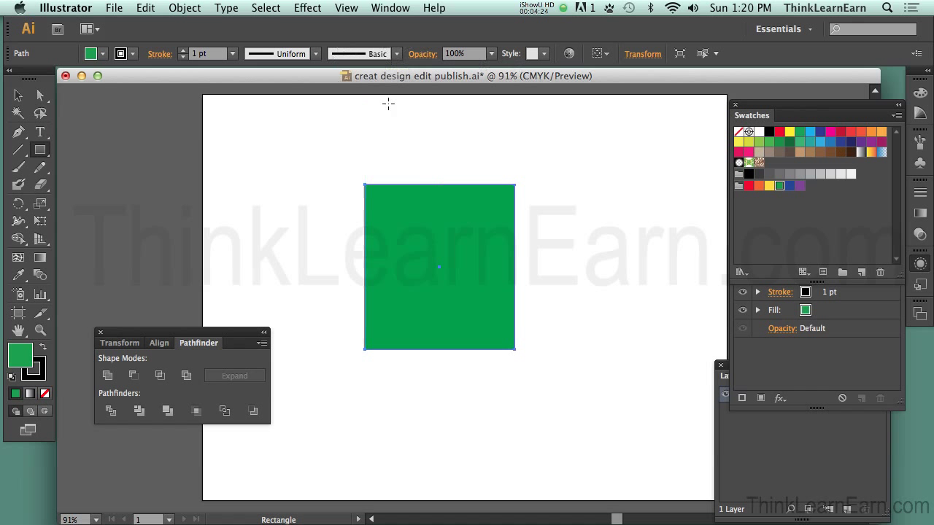
Step: Activate the Scale tool, deselect the green rectangle and select it again
key(super+s)
key(s)
key(a)
key(s)
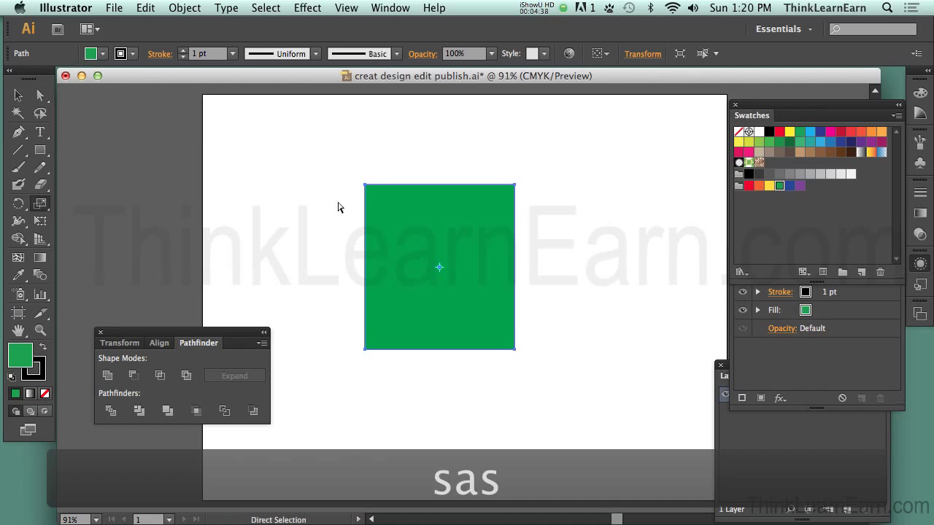
click(410, 212)
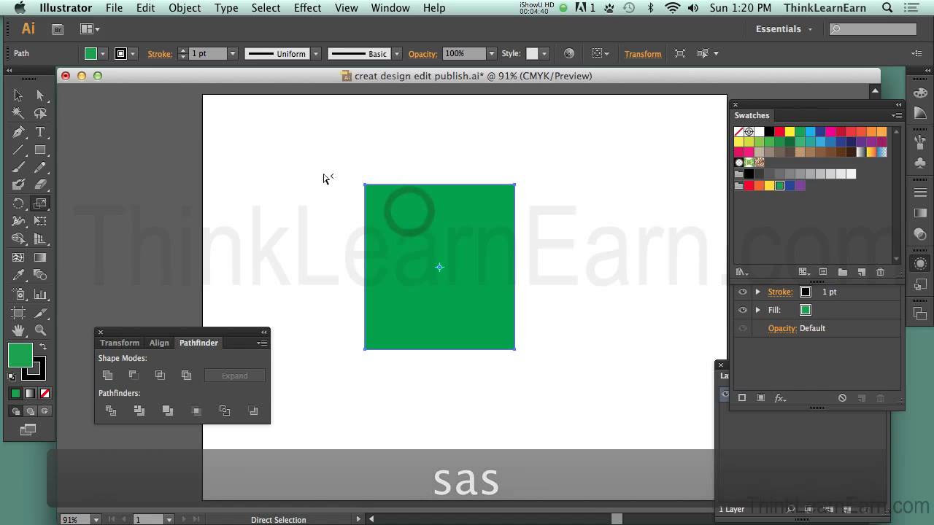
click(322, 175)
super+click(398, 205)
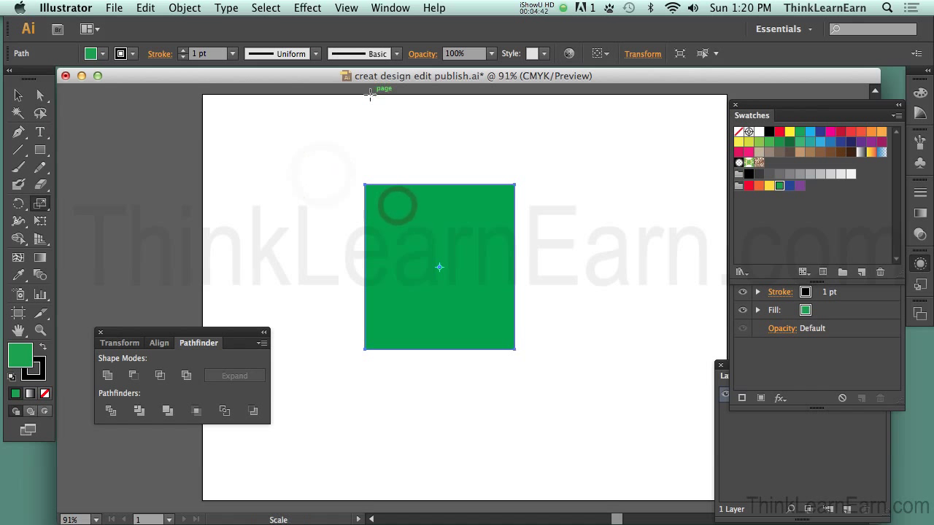
super+click(428, 165)
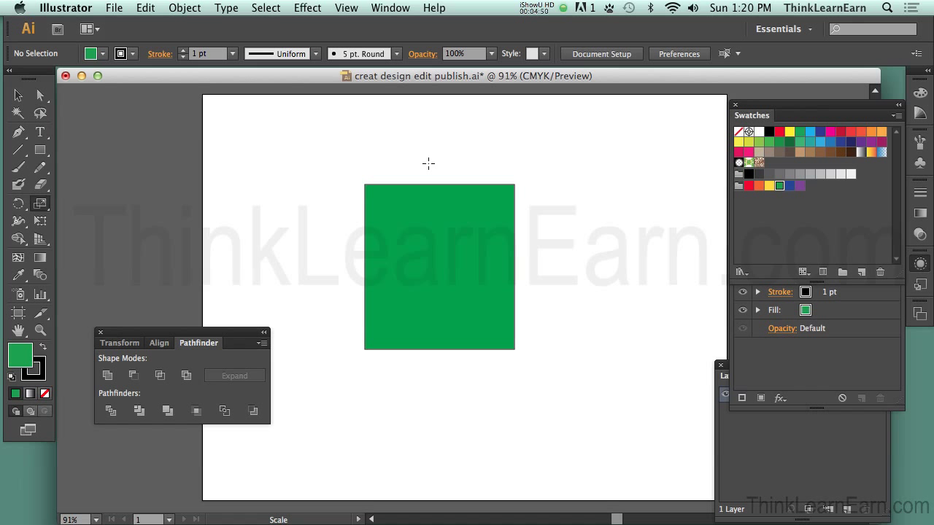
super+click(428, 205)
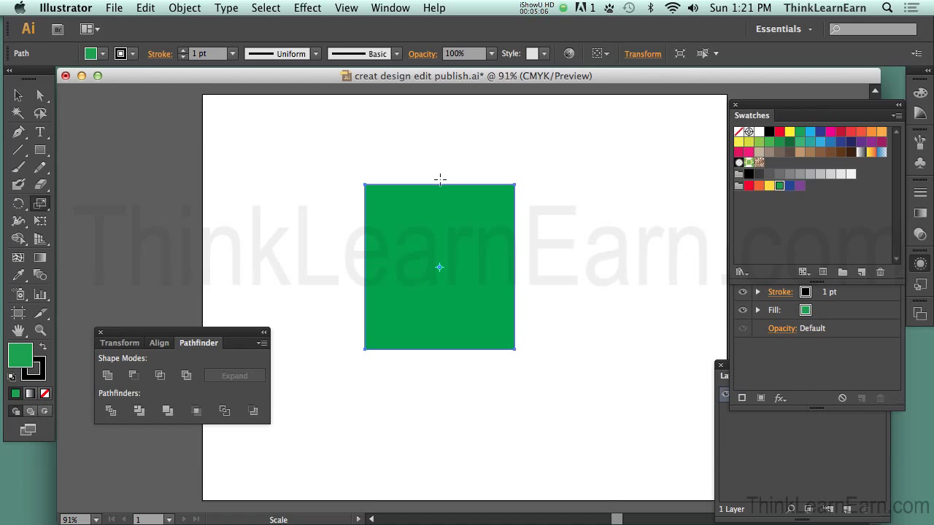
click(184, 7)
click(188, 5)
click(188, 6)
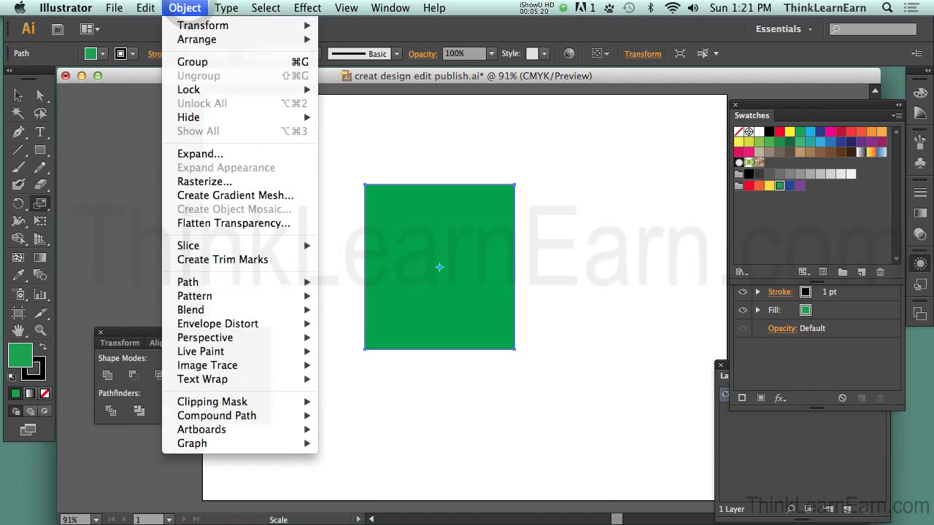
click(185, 7)
click(266, 7)
click(266, 7)
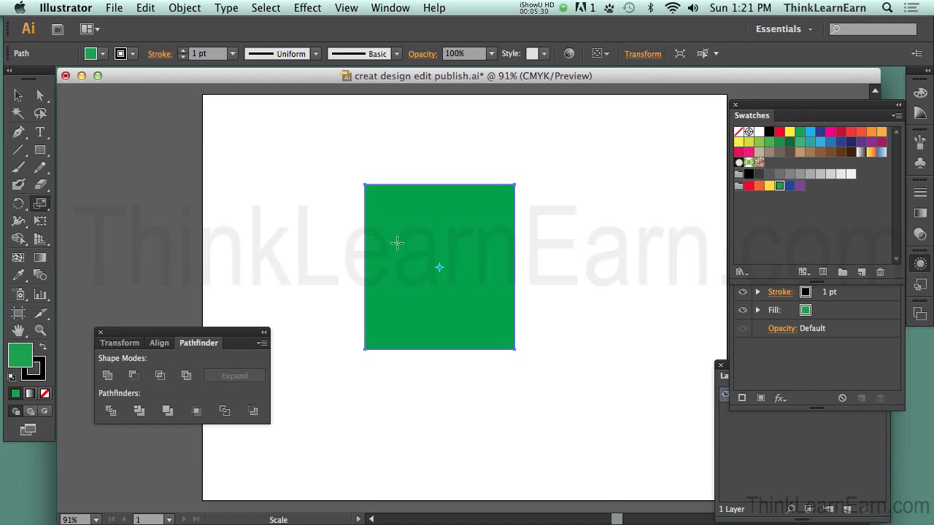
Step: Move the green rectangle to the artboard's upper left and place two copies, one beside it and one below
drag(396, 245, 454, 430)
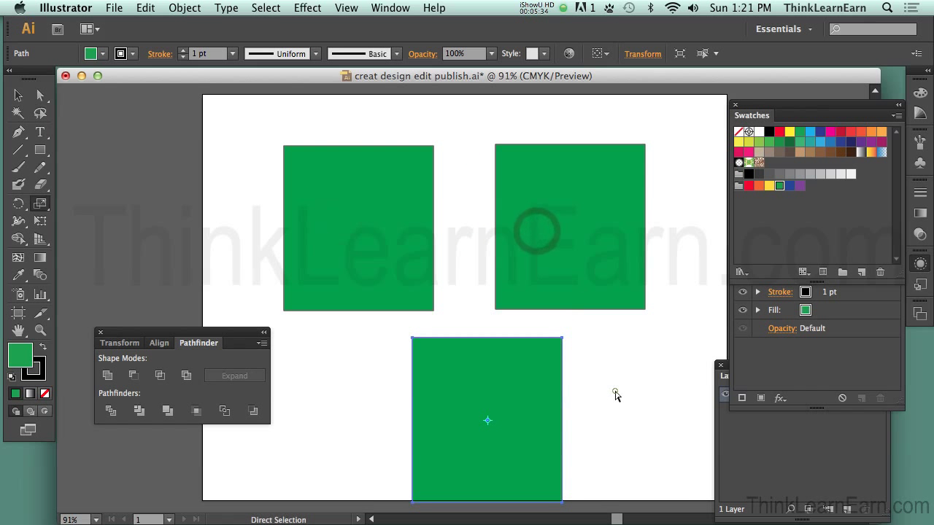
click(613, 392)
Step: Invert the selection from the upper-left rectangle and fill the other two rectangles with medium brown
click(377, 179)
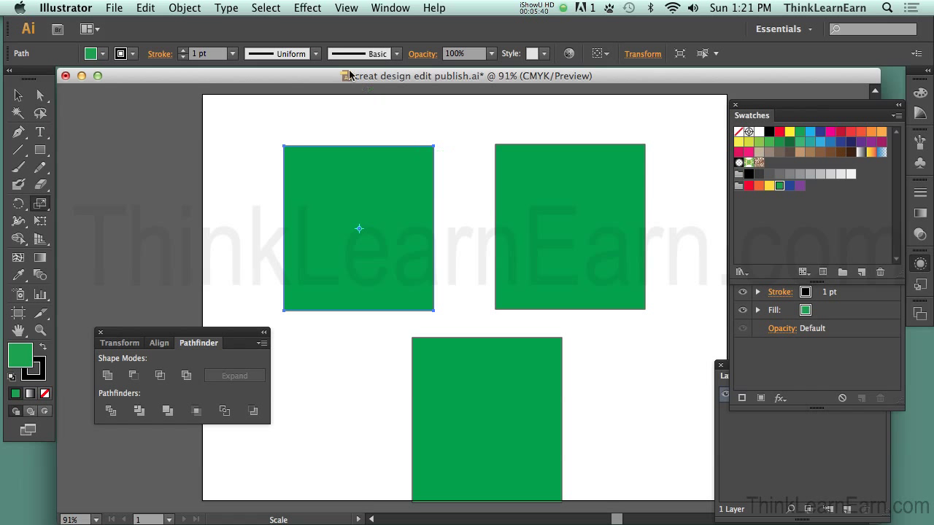
click(267, 8)
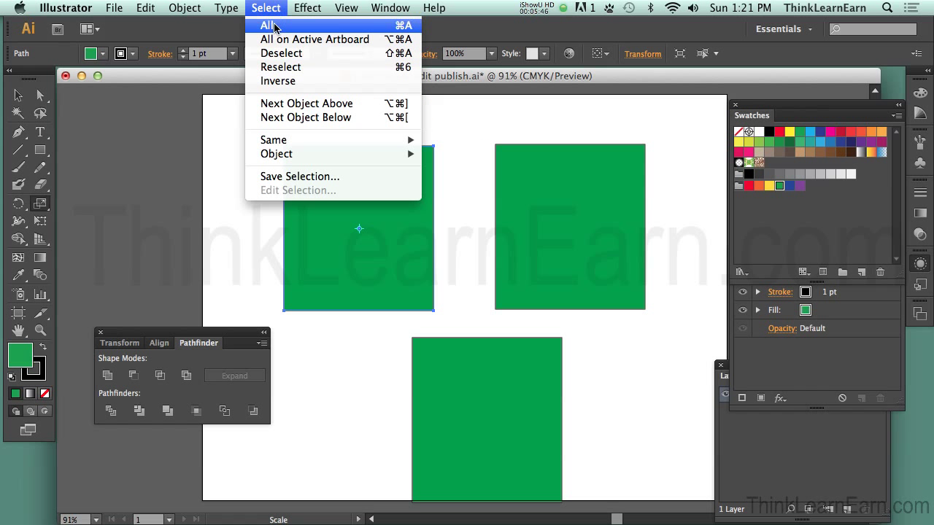
click(284, 81)
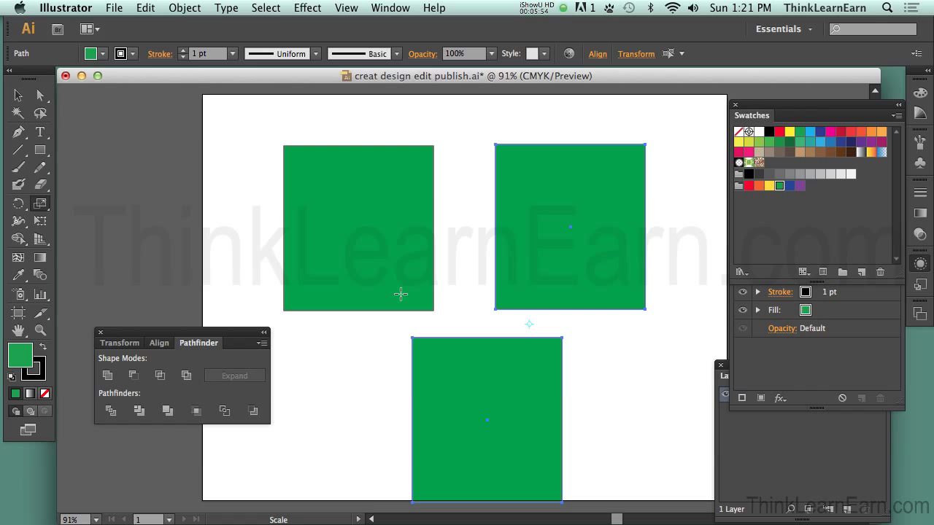
click(809, 153)
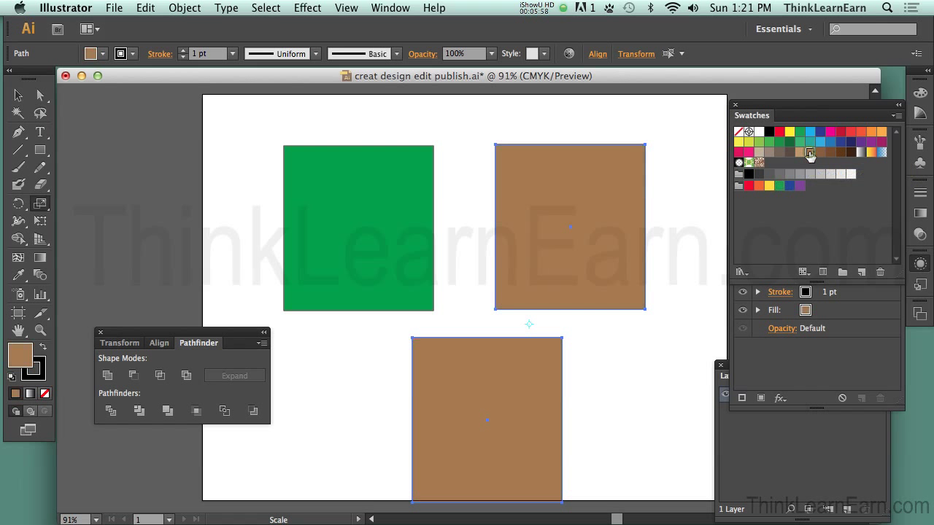
super+click(663, 238)
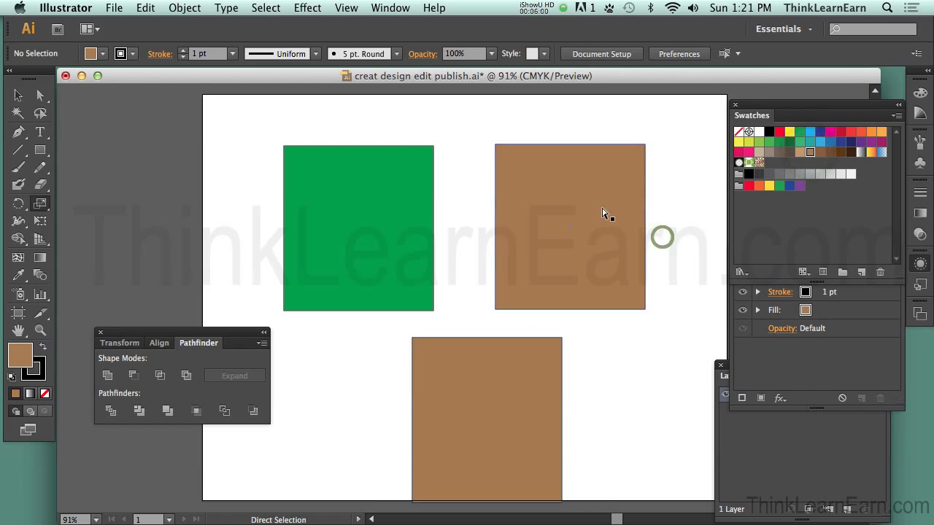
Step: Select the upper-right brown rectangle and examine the attributes available for selecting similar objects
click(537, 175)
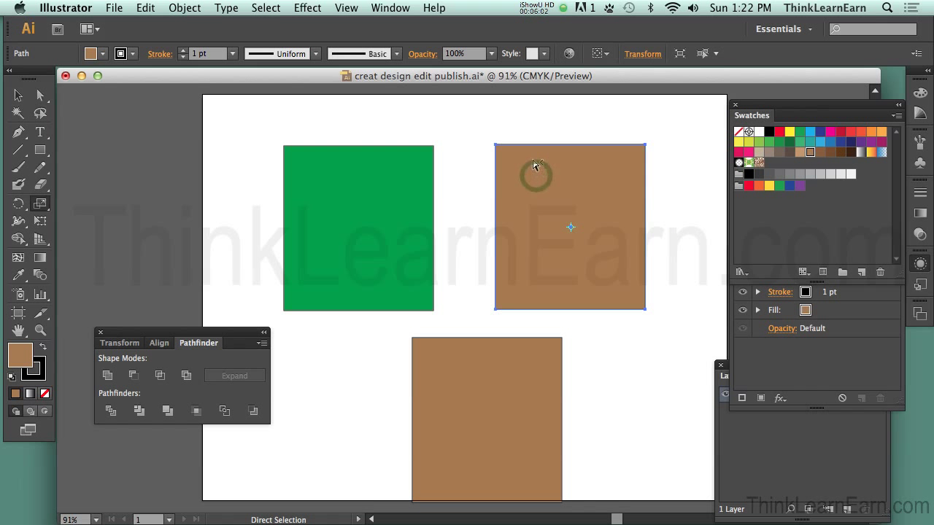
key(s)
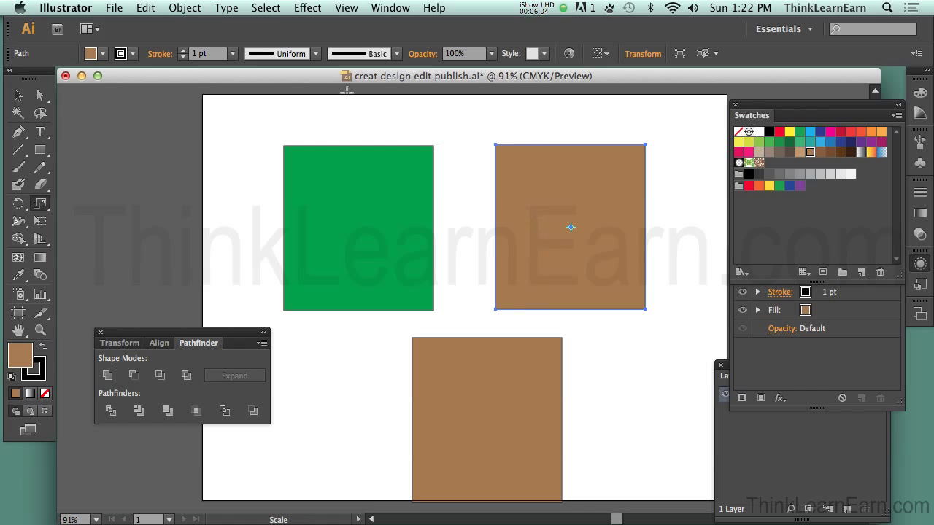
click(270, 8)
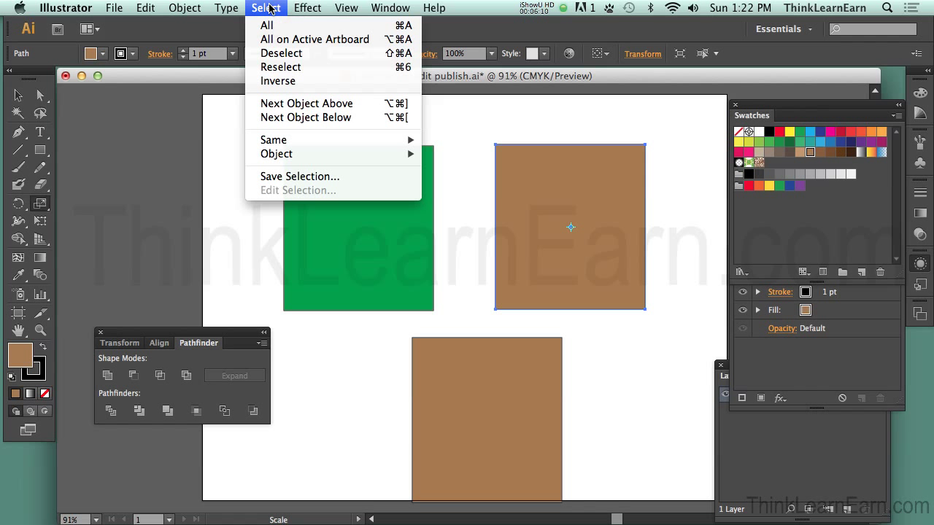
mouse_move(275, 145)
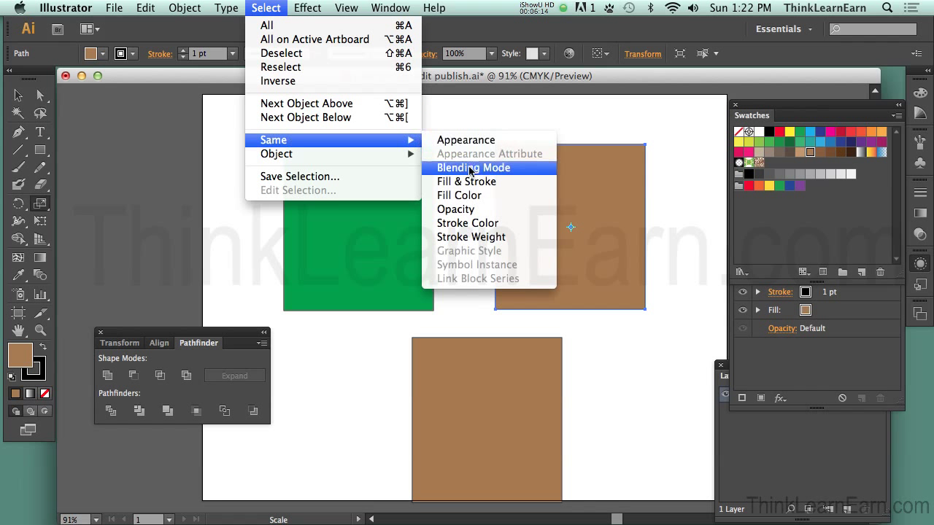
click(467, 124)
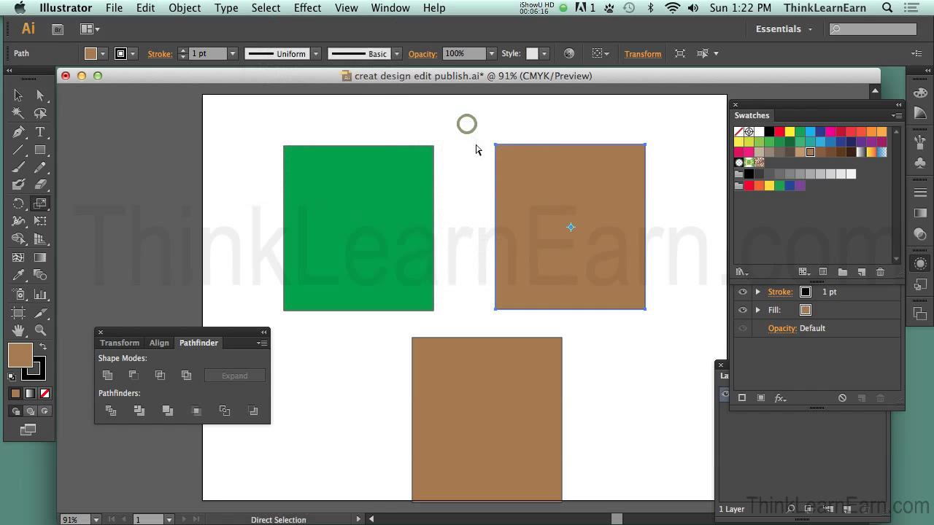
Step: Undo the brown fill and both rectangle copies, and select the original green rectangle
key(super+z)
key(super+z)
key(super+z)
key(super+z)
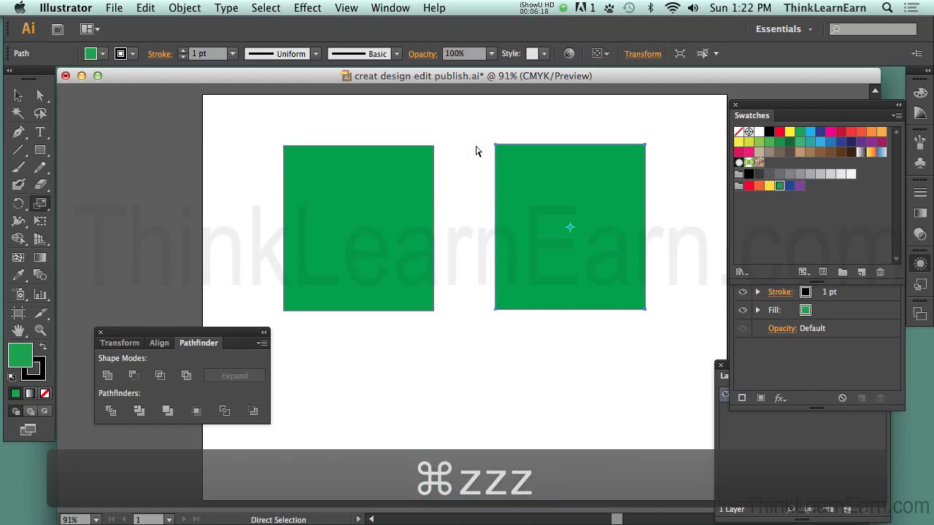
click(409, 172)
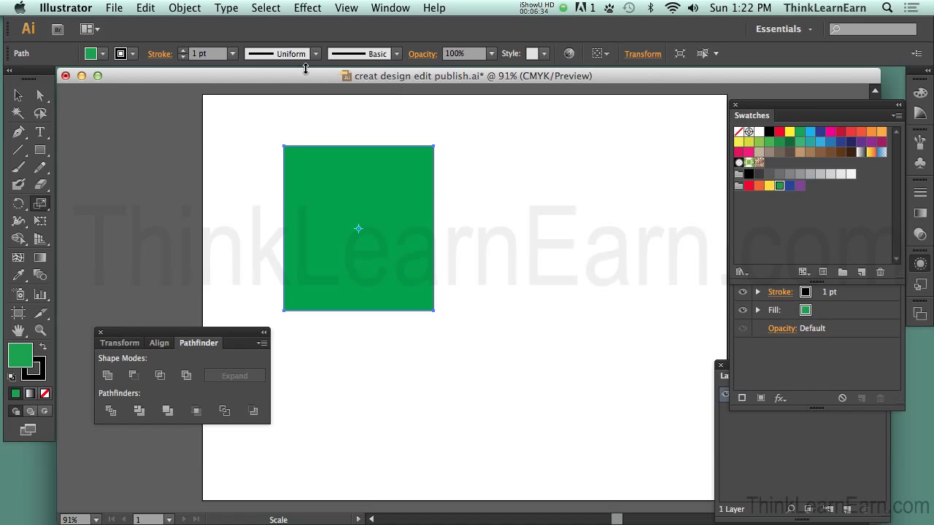
click(184, 8)
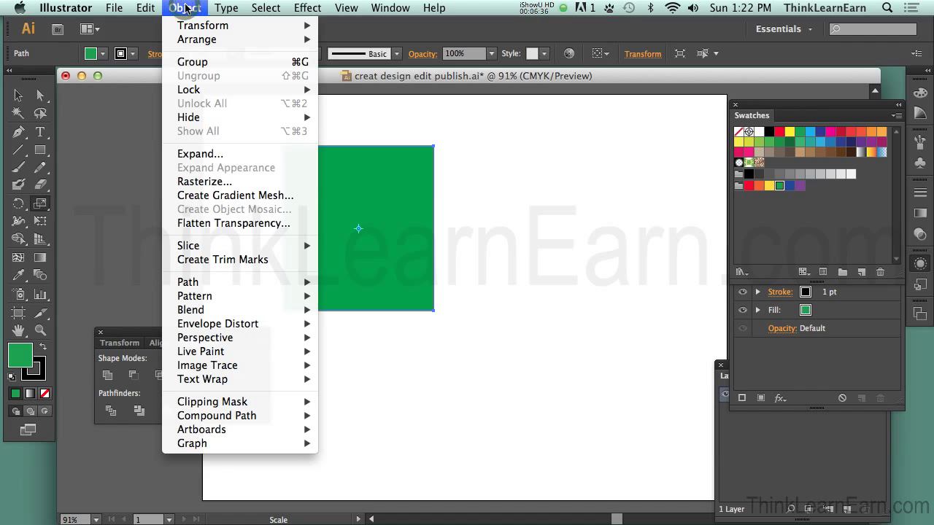
mouse_move(194, 27)
mouse_move(294, 94)
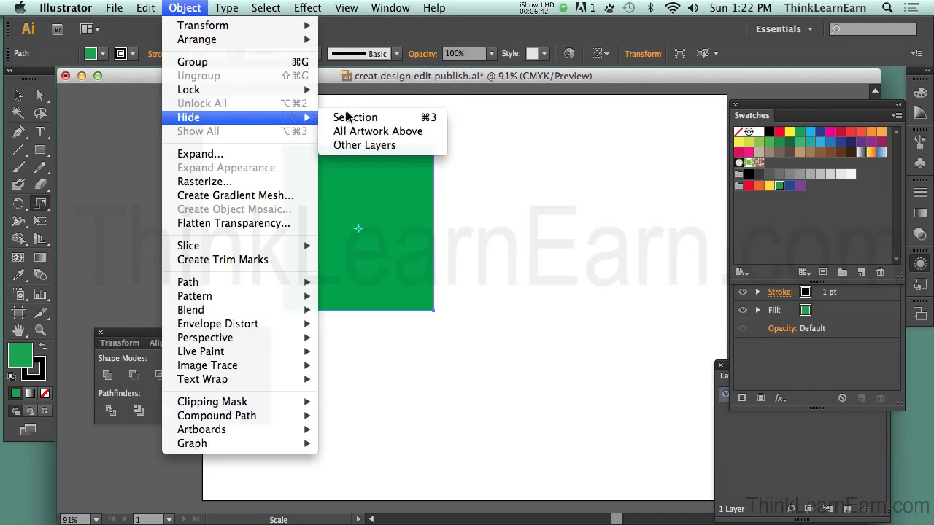
mouse_move(260, 284)
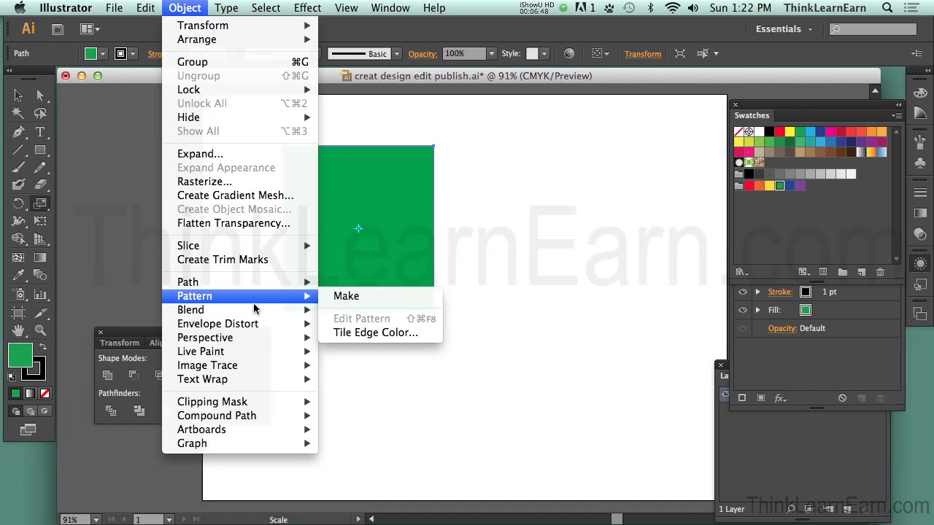
click(194, 6)
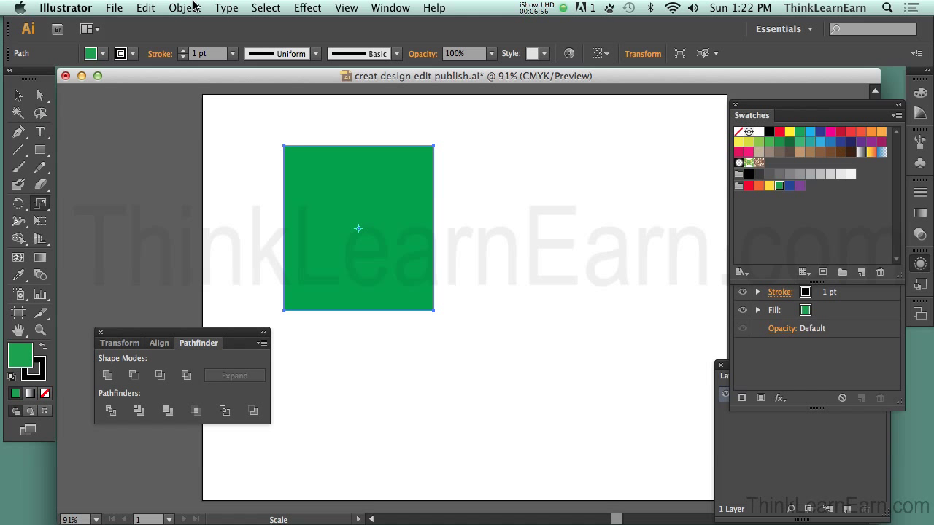
click(113, 6)
click(110, 6)
Step: Switch to After Effects, create a 1280 x 720 px, 24 fps, 30-second composition named stage, and save the project
key(super+Tab)
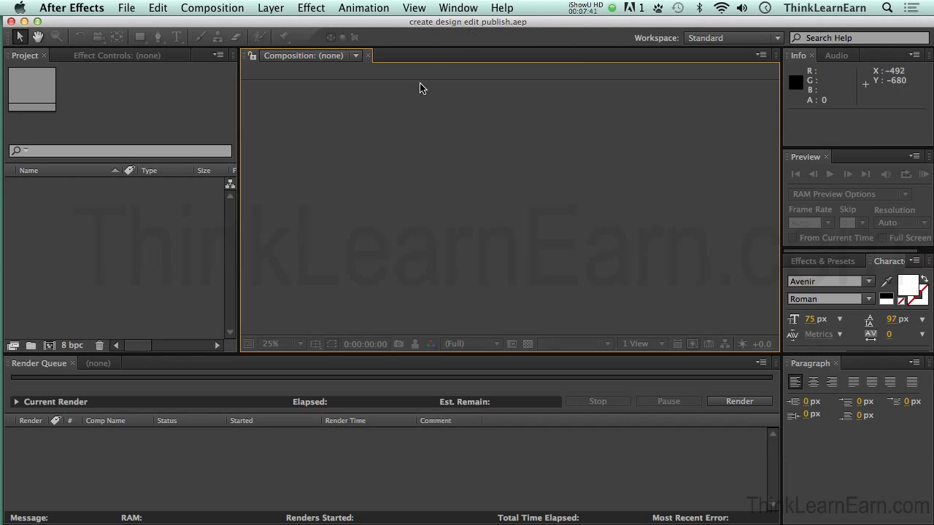
click(232, 9)
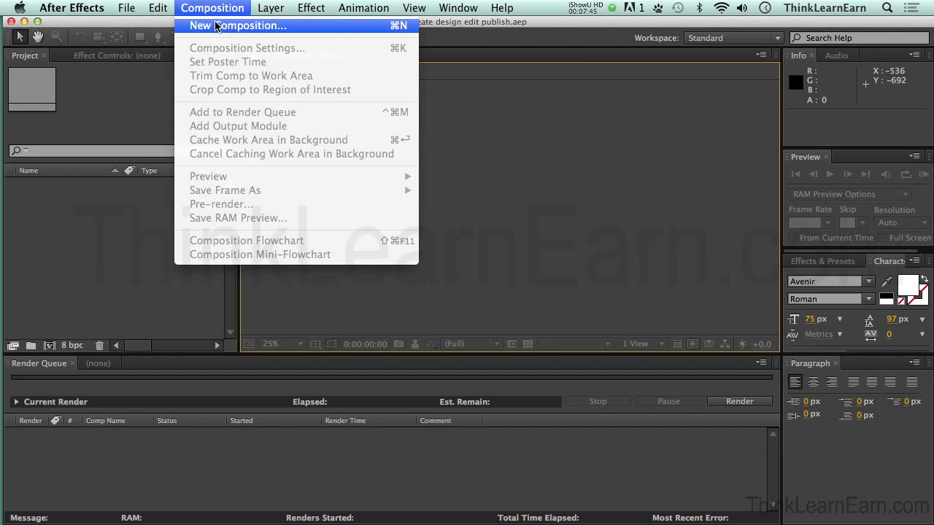
mouse_move(127, 8)
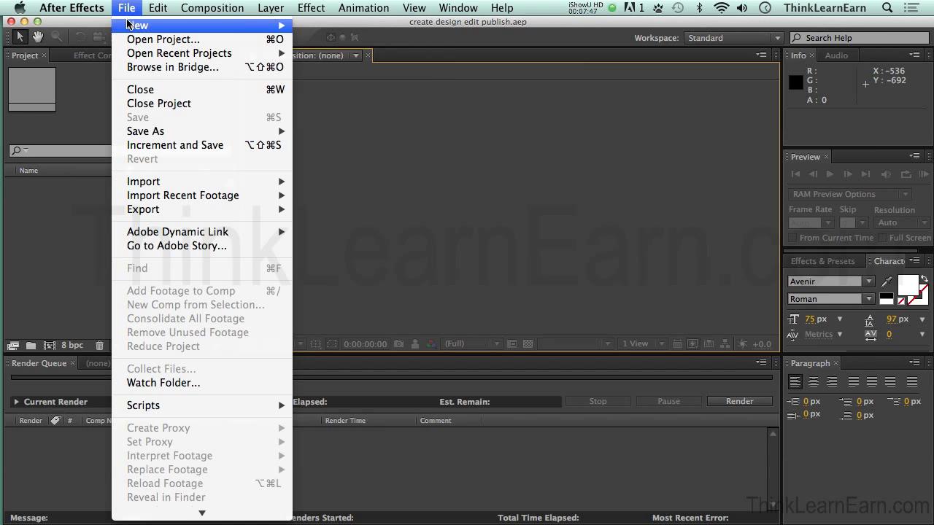
mouse_move(128, 24)
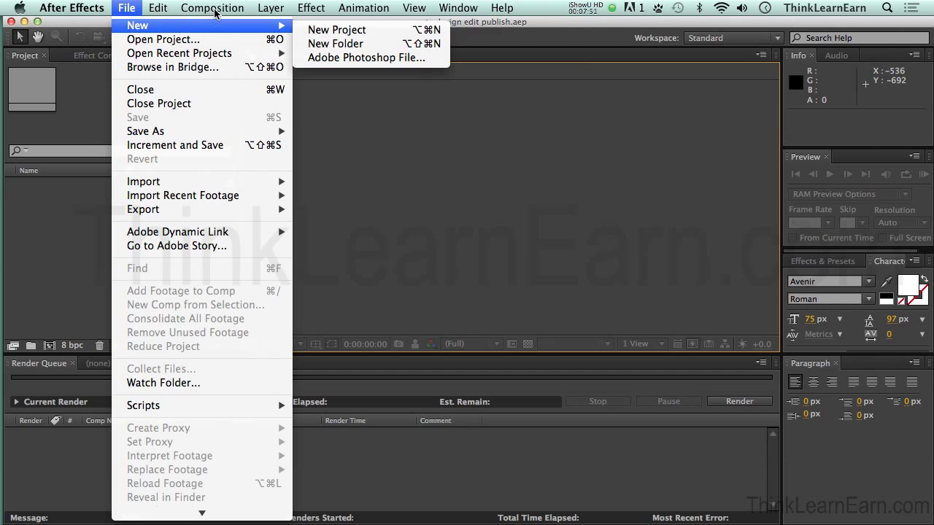
mouse_move(213, 9)
click(229, 26)
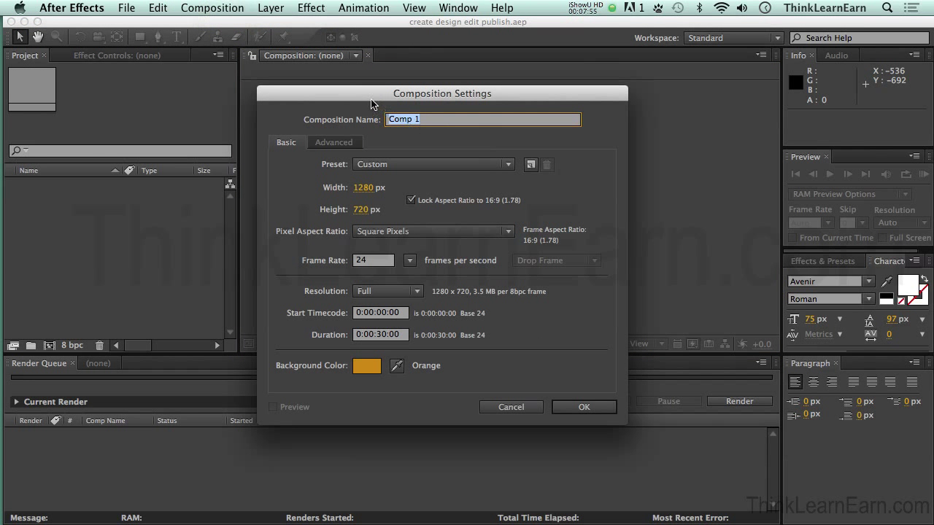
text(stage)
click(588, 407)
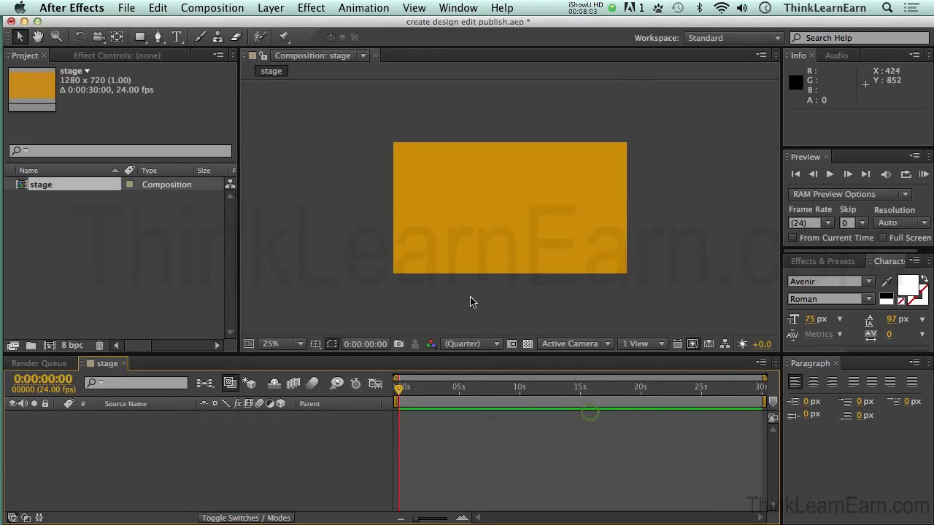
key(super+s)
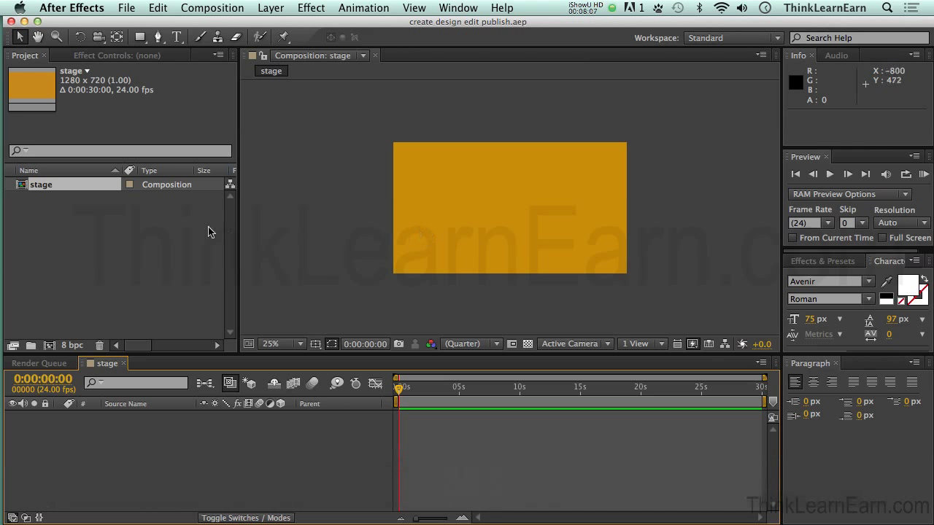
Step: Start importing footage into the project and search this Mac for file names matching bwm
click(182, 227)
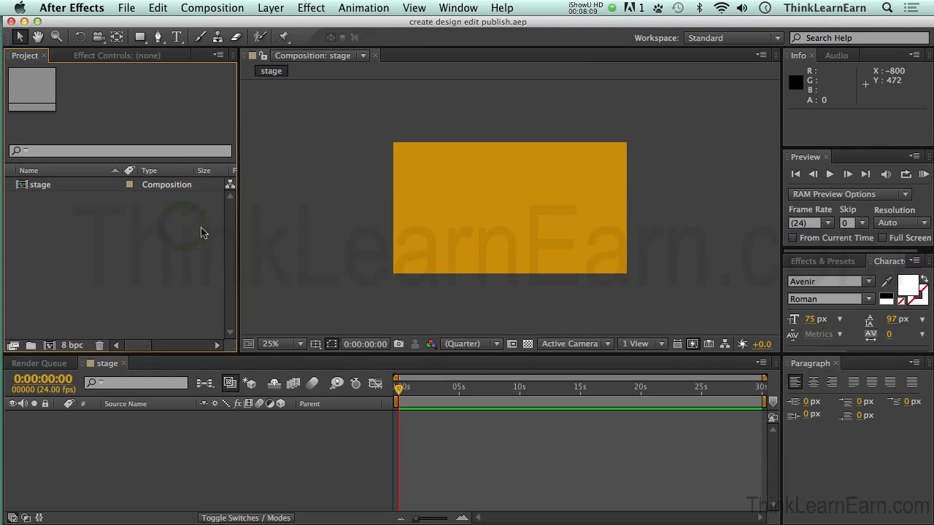
key(super+y)
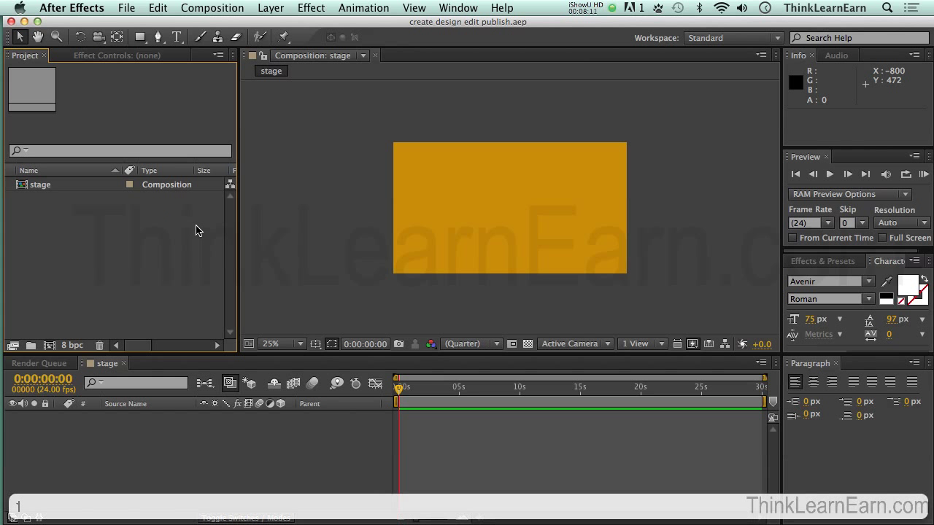
click(207, 241)
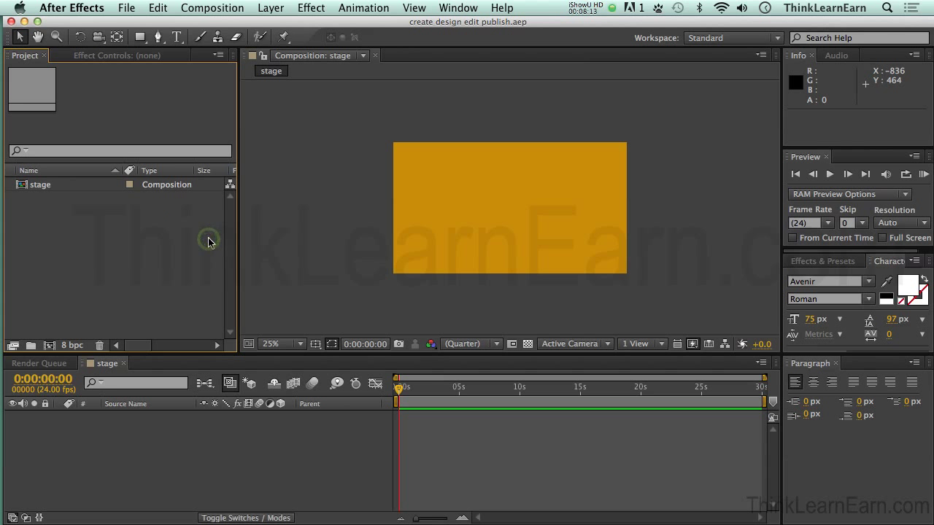
key(super+i)
click(576, 79)
key(super+f)
text(bw)
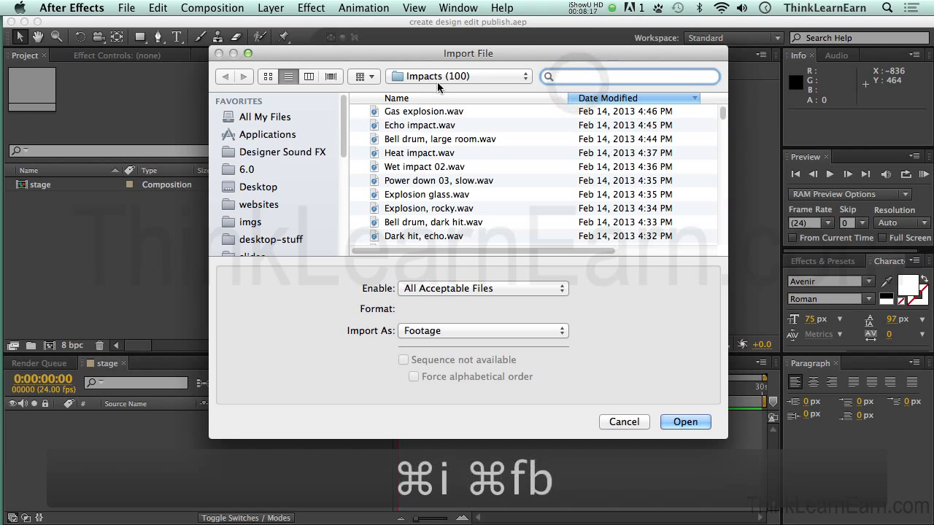
text(m)
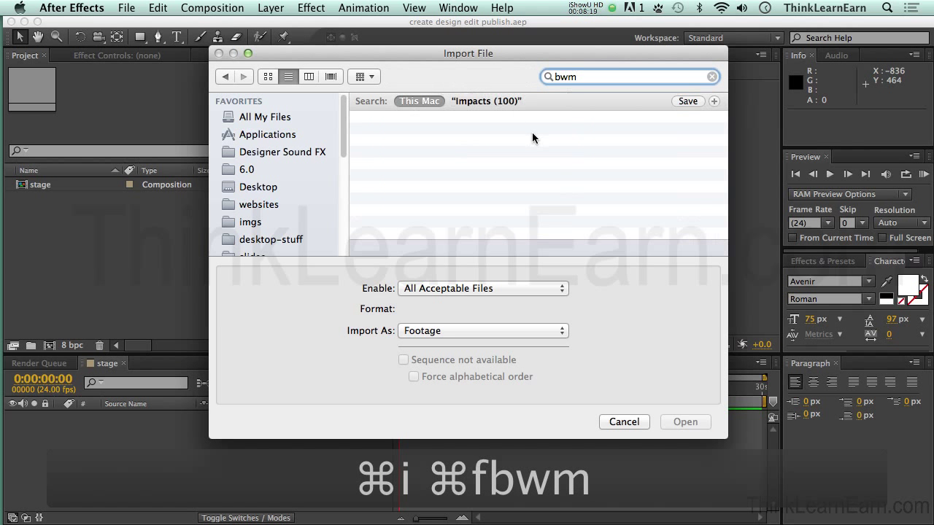
click(575, 112)
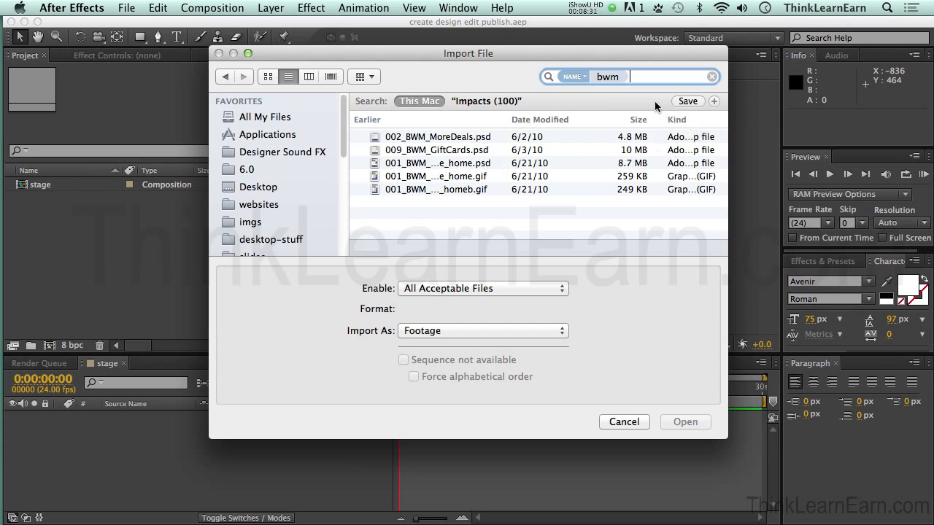
Step: Search for file names matching bmw, import the bmw-pngs folder as footage, and save the project
double_click(635, 78)
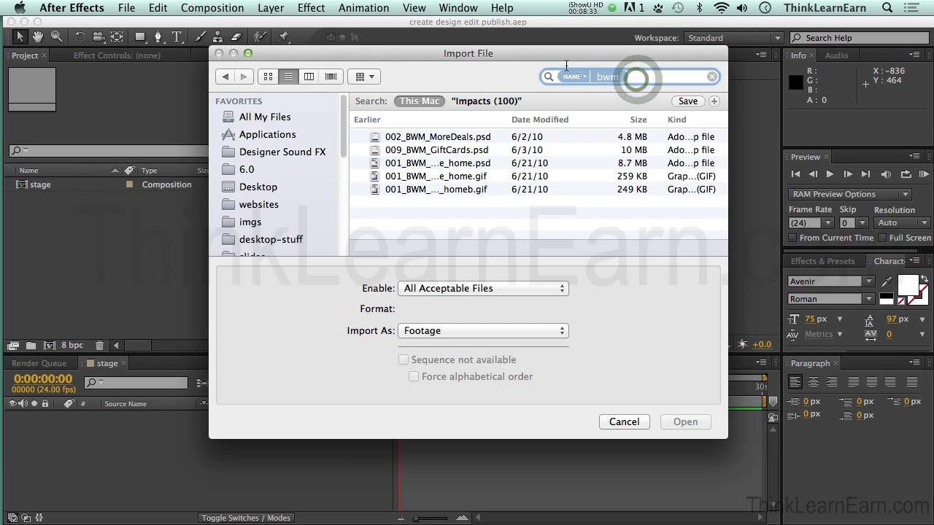
text(bwm)
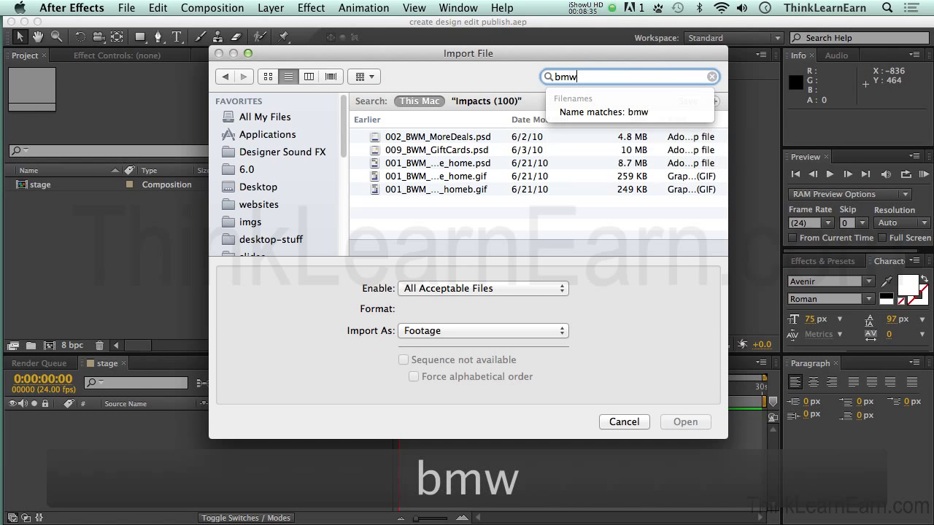
click(601, 111)
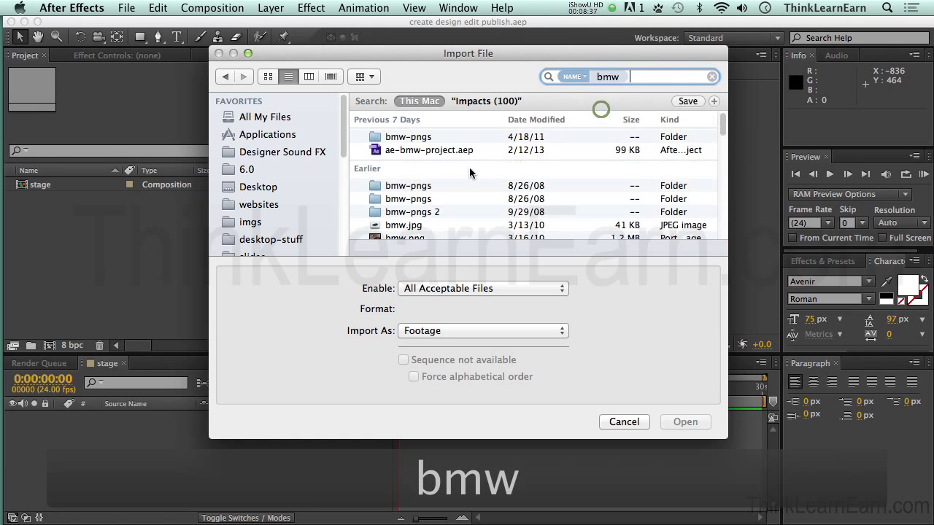
double_click(432, 138)
click(679, 422)
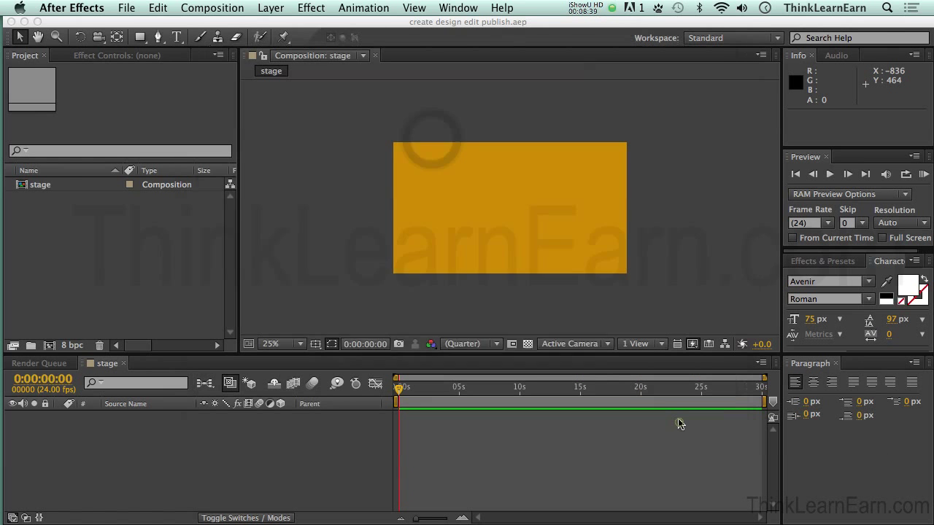
key(super+s)
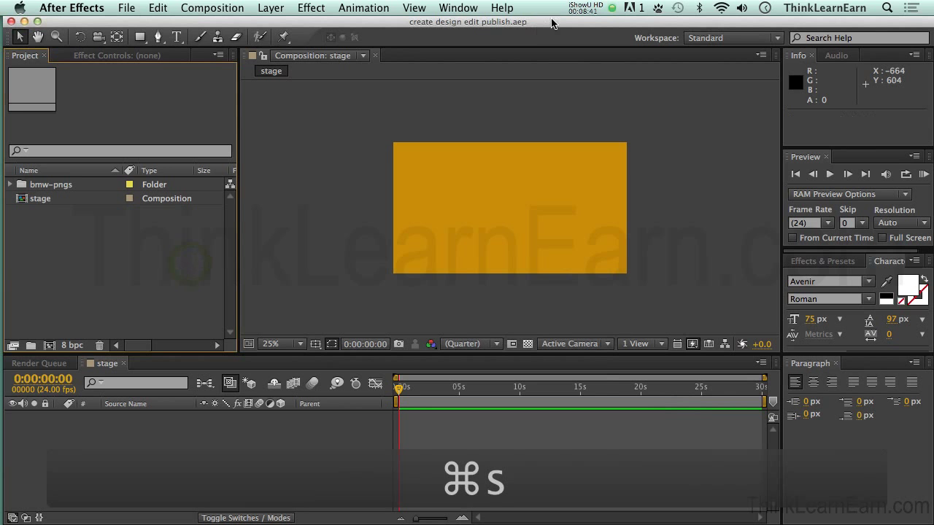
click(586, 7)
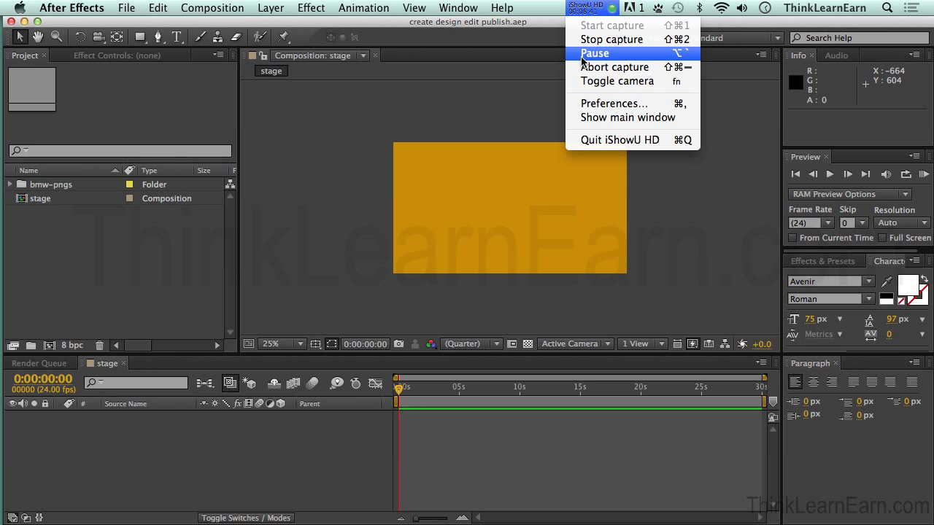
click(503, 93)
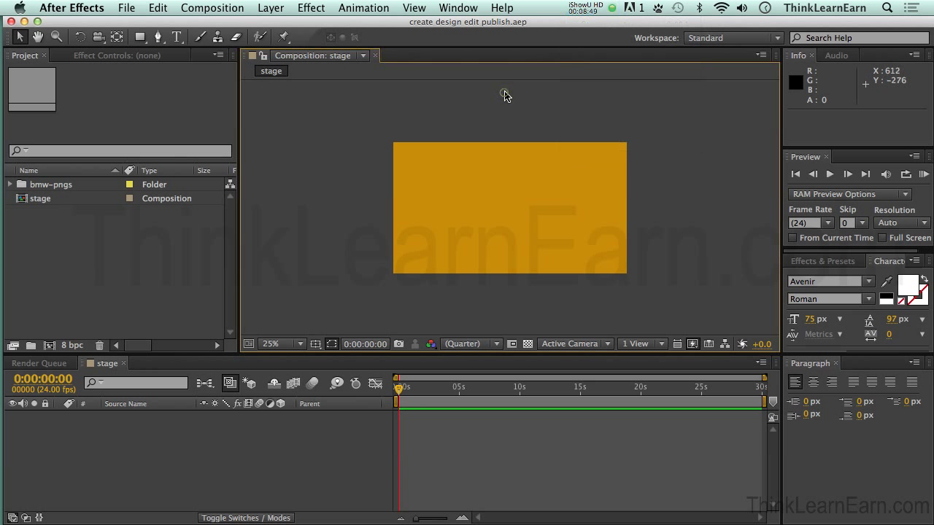
click(583, 8)
click(590, 53)
click(411, 226)
Step: Set the stage composition's background color to white and save the project
click(212, 9)
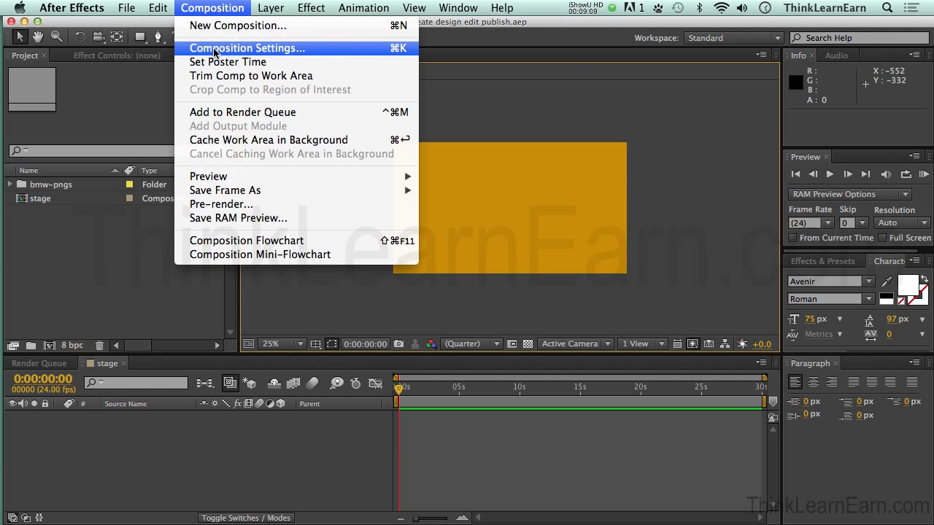
click(333, 50)
click(400, 48)
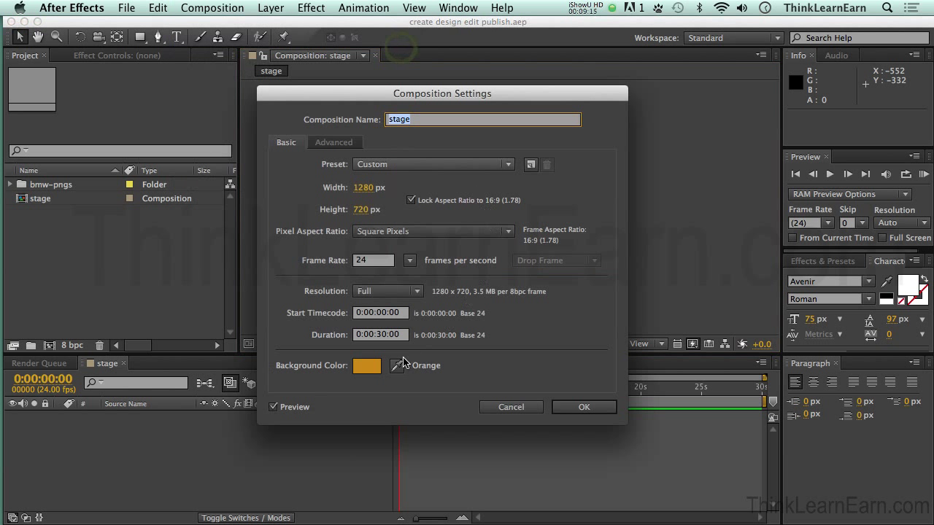
click(374, 369)
drag(289, 299, 271, 278)
click(582, 282)
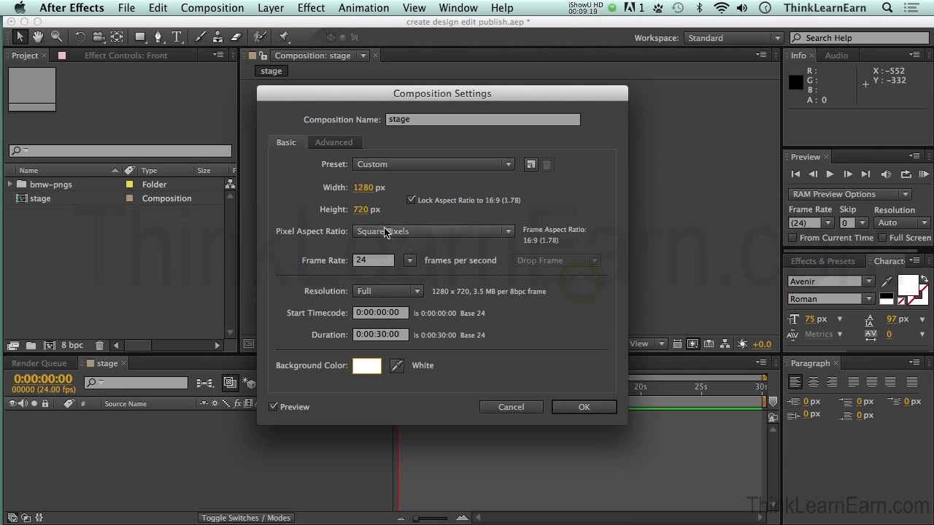
click(570, 403)
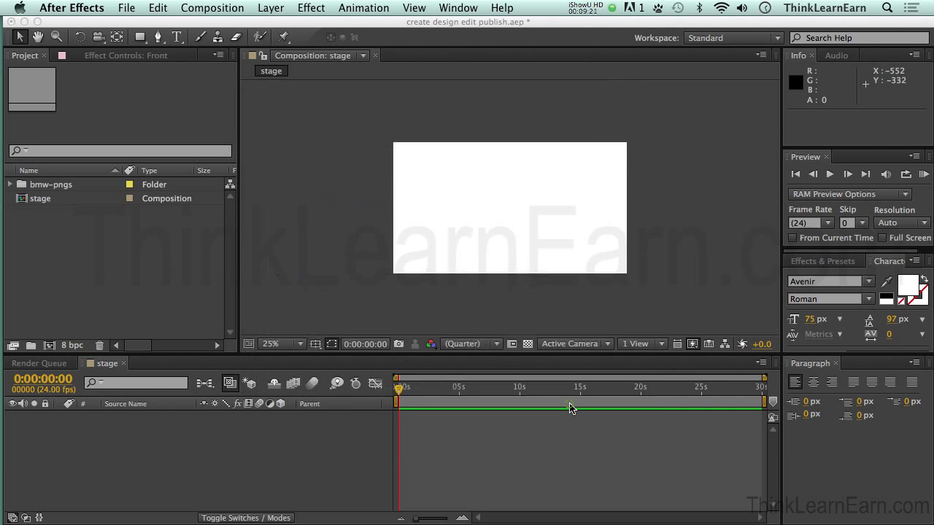
key(super+s)
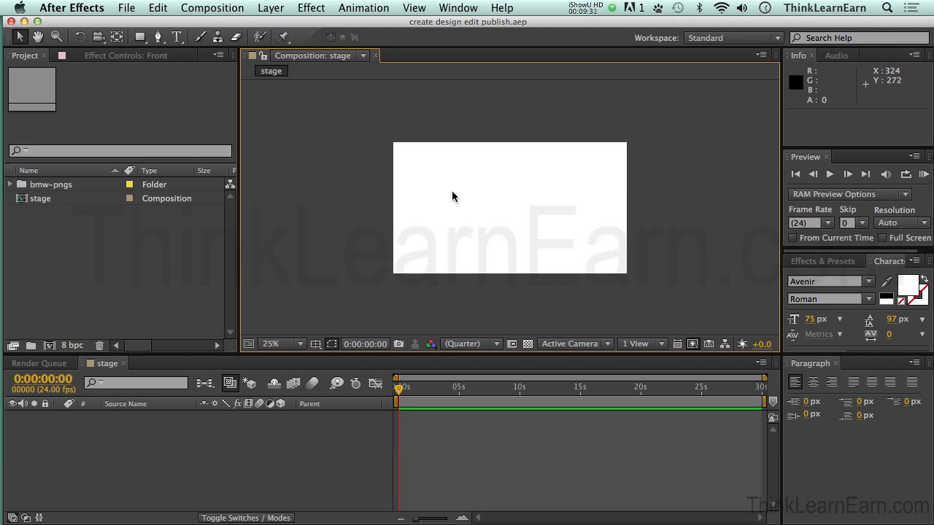
Step: Add 528isedan_ov_mainimage.png from the bmw-pngs folder to the center of the stage composition and save the project
click(10, 184)
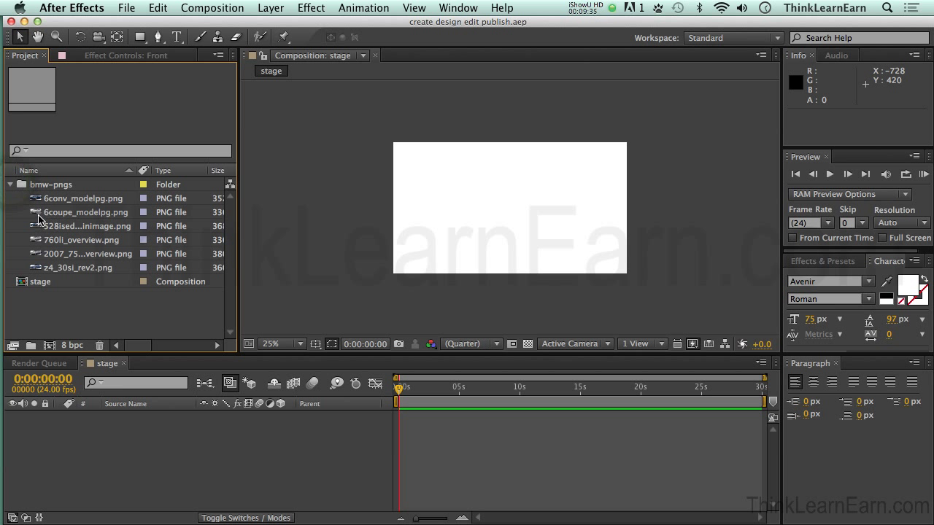
click(41, 214)
click(38, 231)
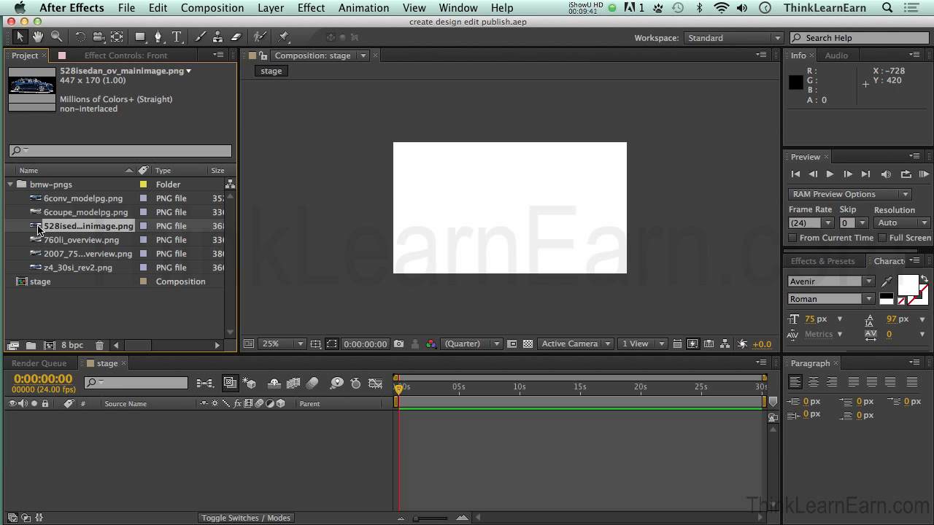
key(super+slash)
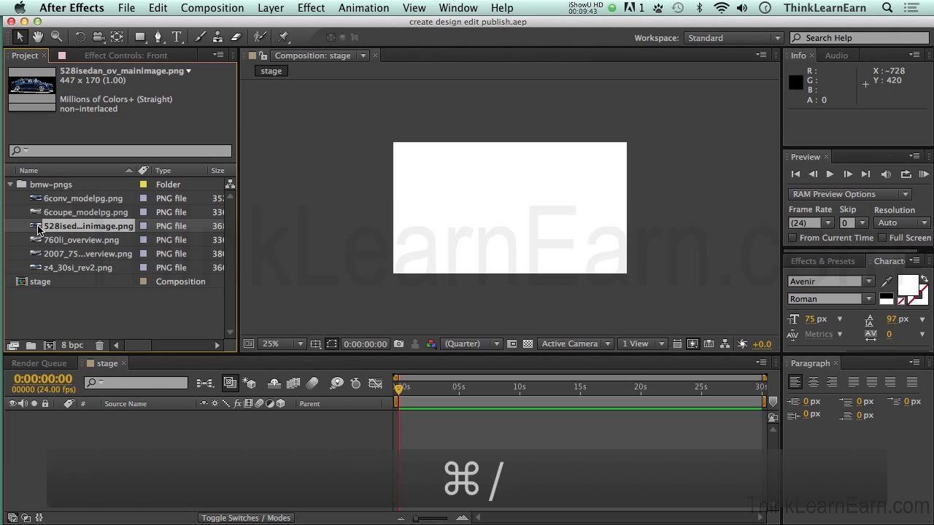
click(358, 298)
key(super+s)
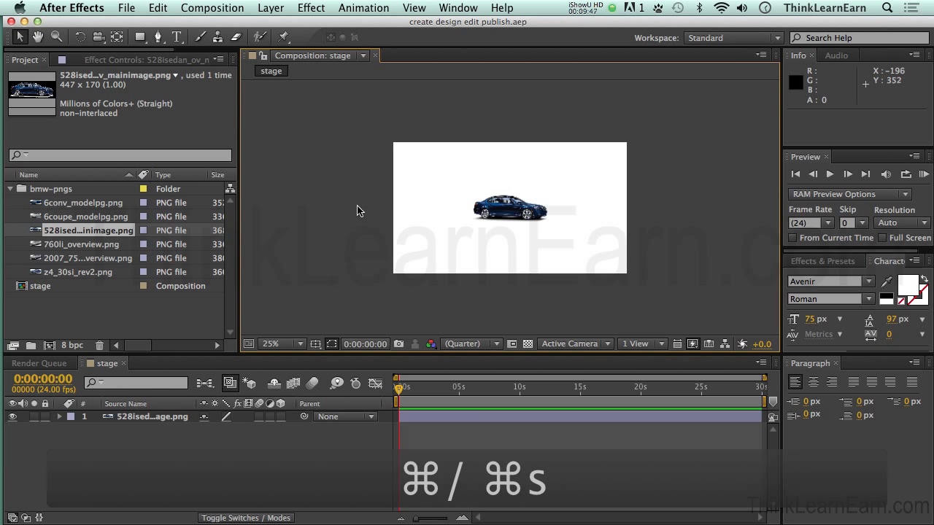
click(213, 9)
click(214, 8)
click(443, 417)
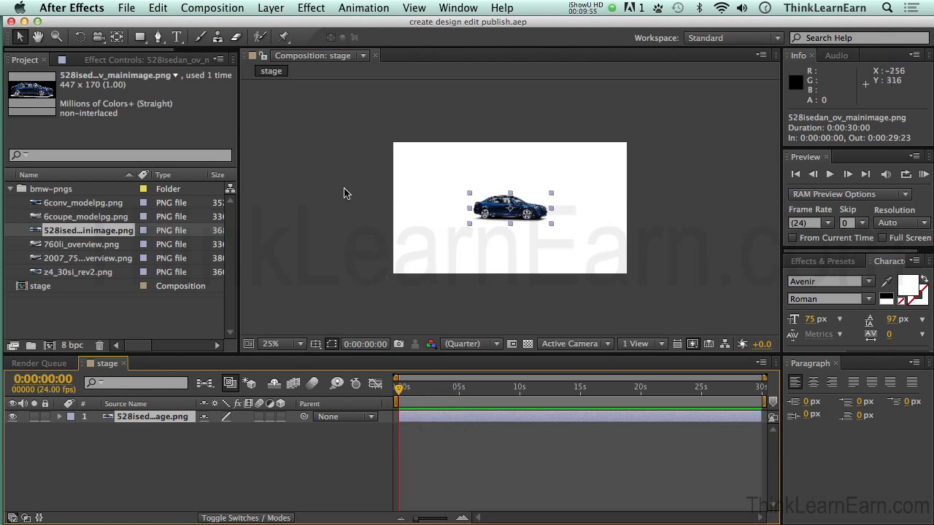
click(270, 7)
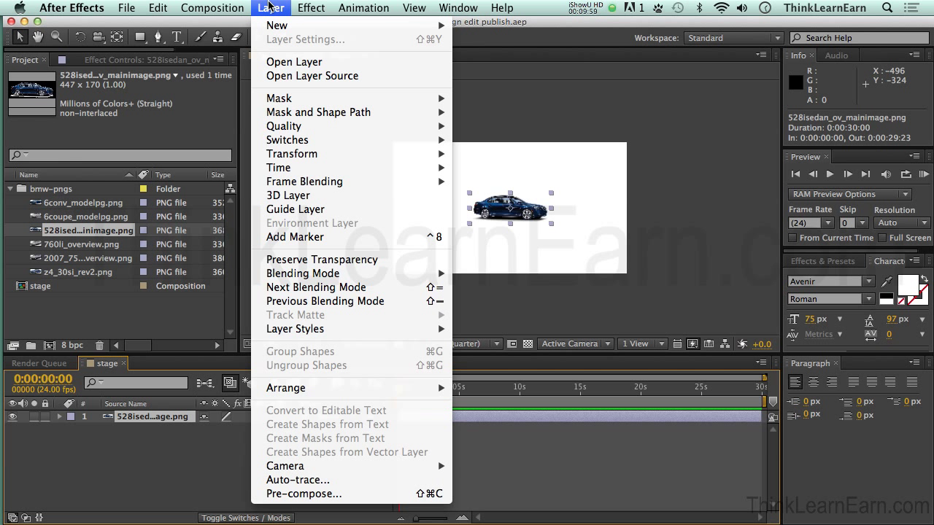
click(271, 8)
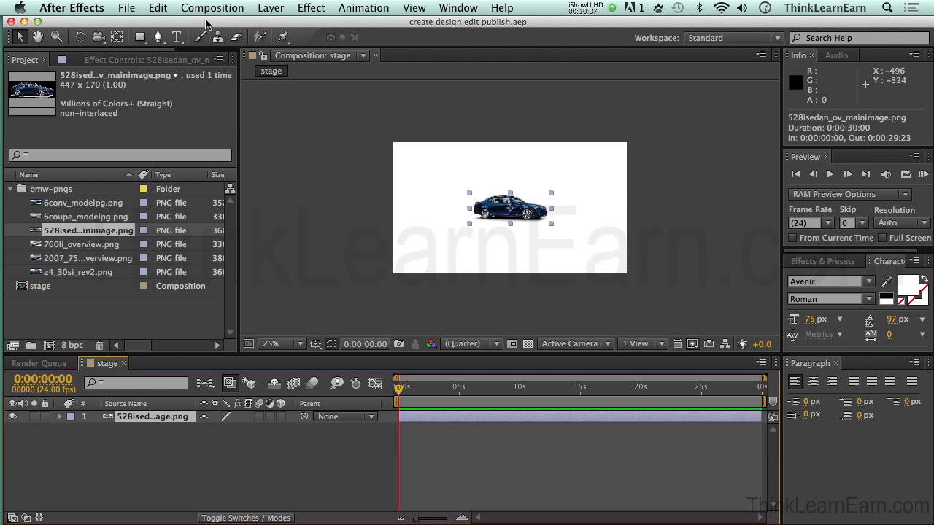
click(229, 11)
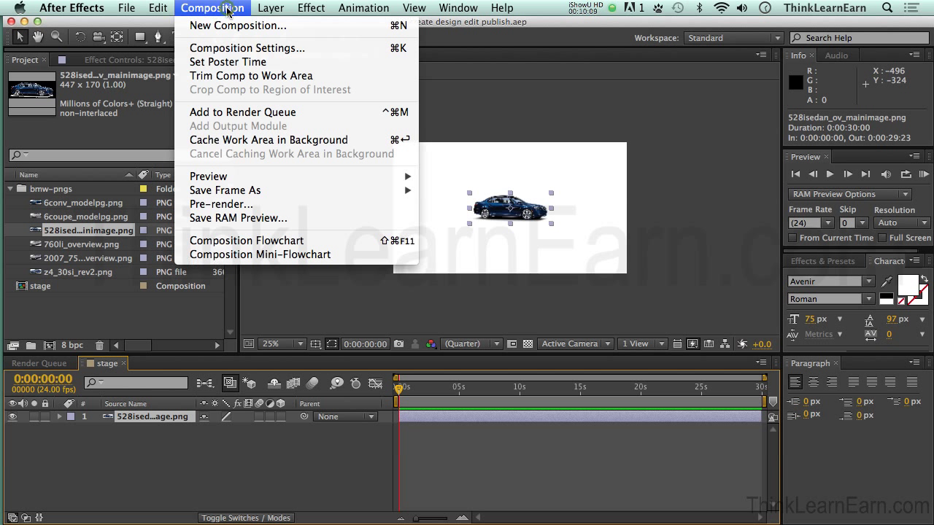
click(230, 11)
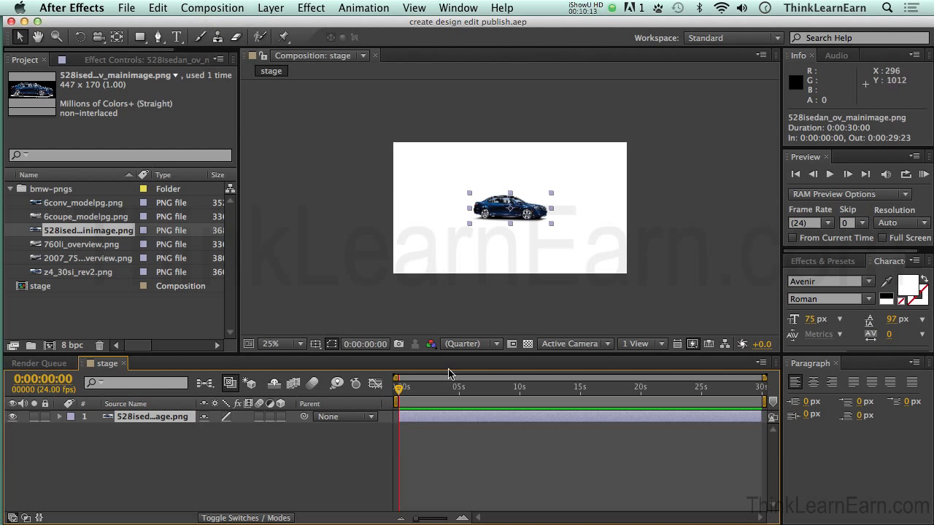
Step: Place 2007_750li_overview.png in the stage composition, below and slightly left of the blue sedan, and check the preview resolution options
drag(40, 258, 475, 244)
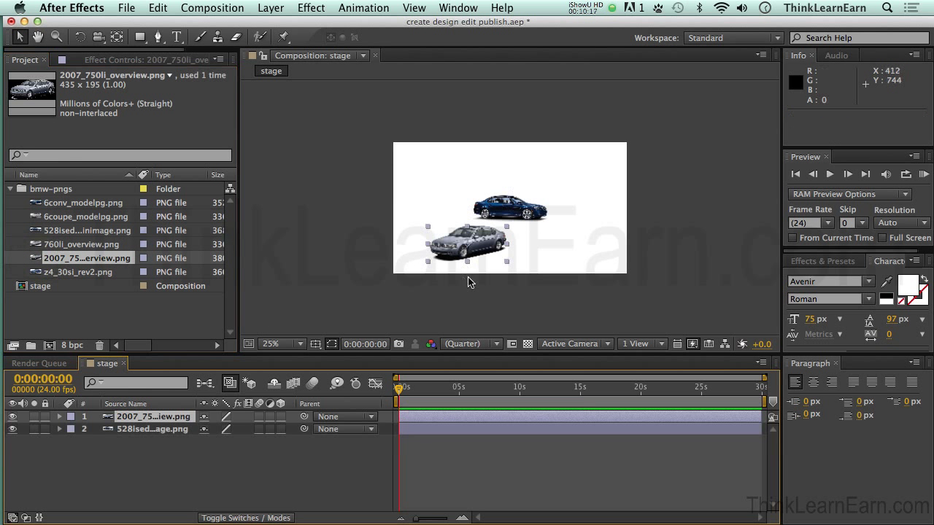
click(496, 344)
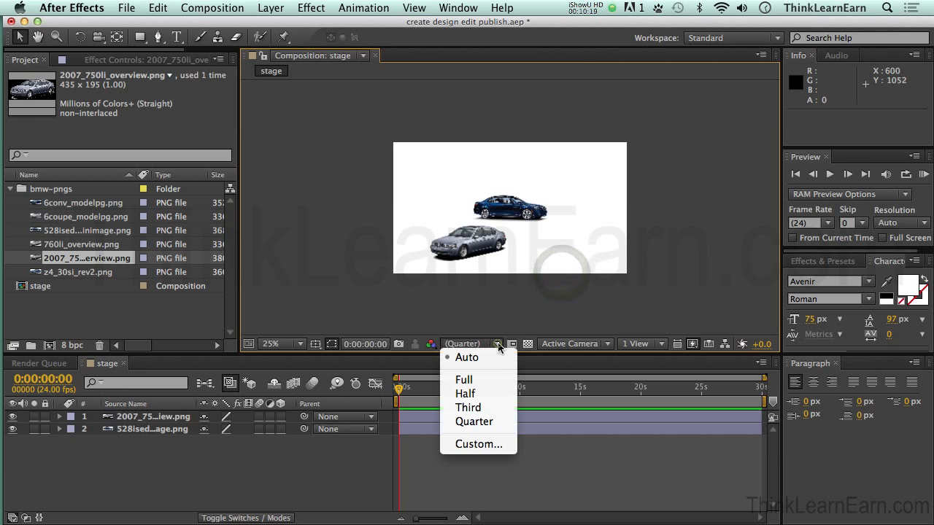
key(Escape)
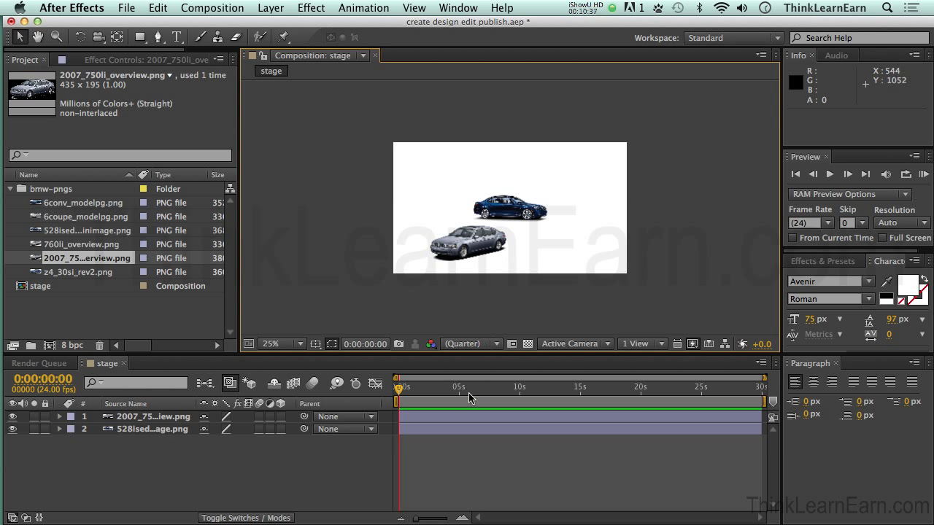
Step: Apply a Drop Shadow layer style to the blue sedan layer
click(516, 217)
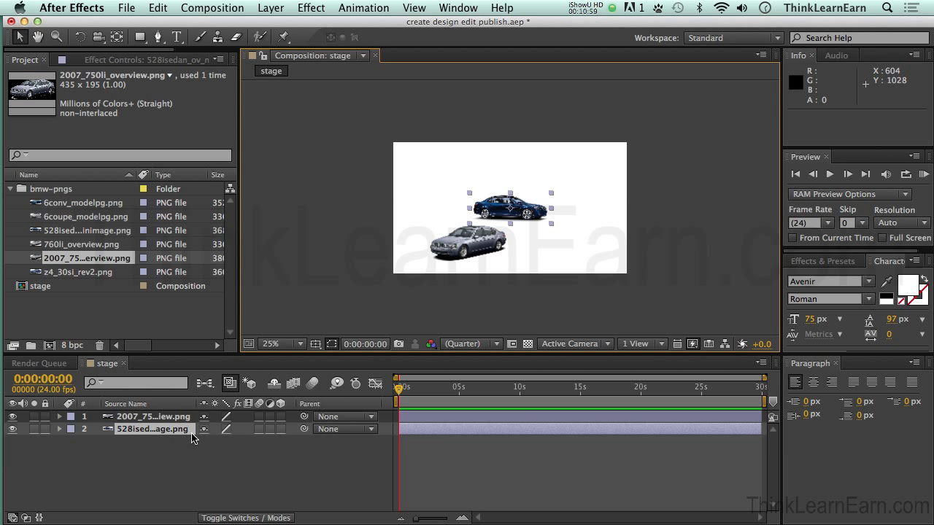
click(283, 10)
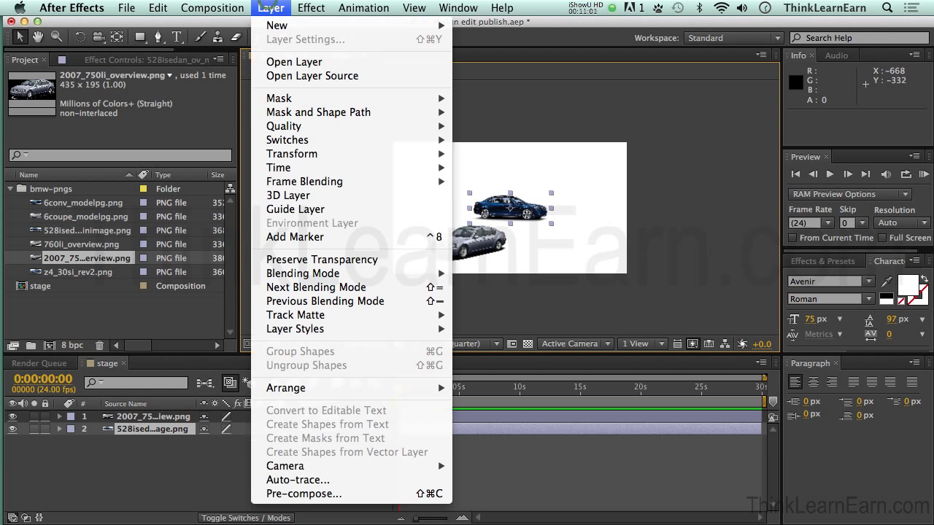
mouse_move(212, 8)
mouse_move(271, 6)
mouse_move(307, 330)
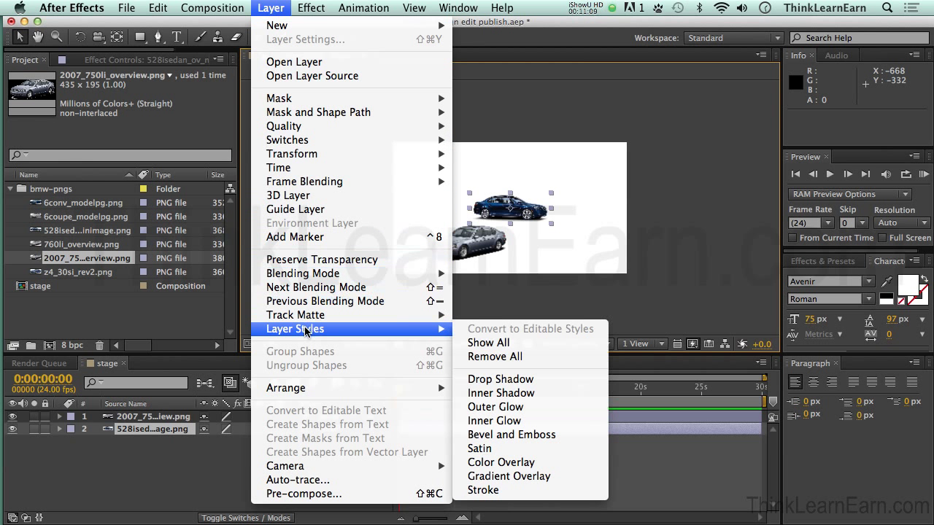
click(501, 380)
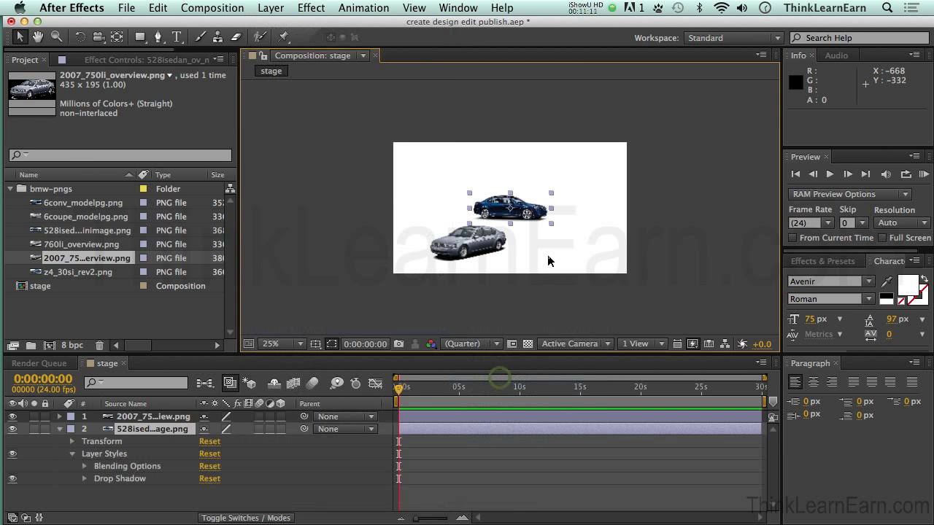
Step: Compare the transform, animation and other commands available with the blue sedan layer selected and with nothing selected
click(271, 8)
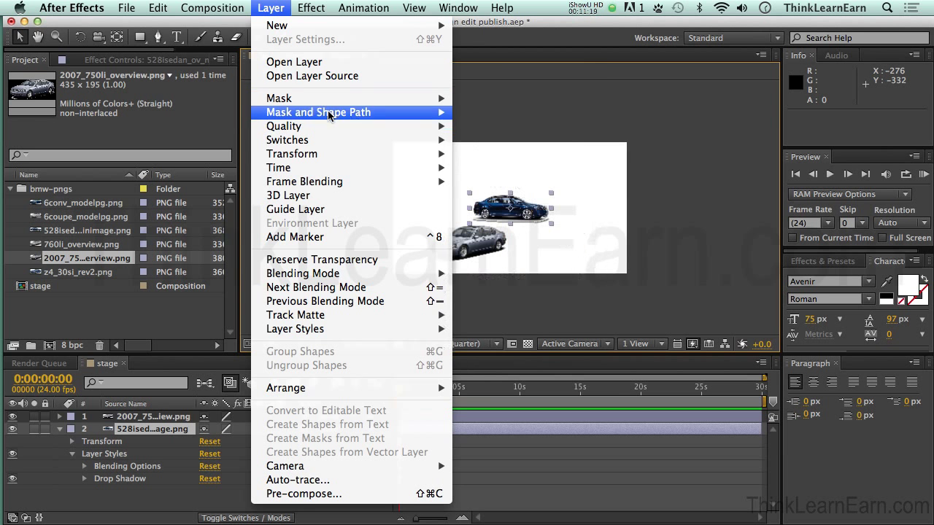
mouse_move(321, 156)
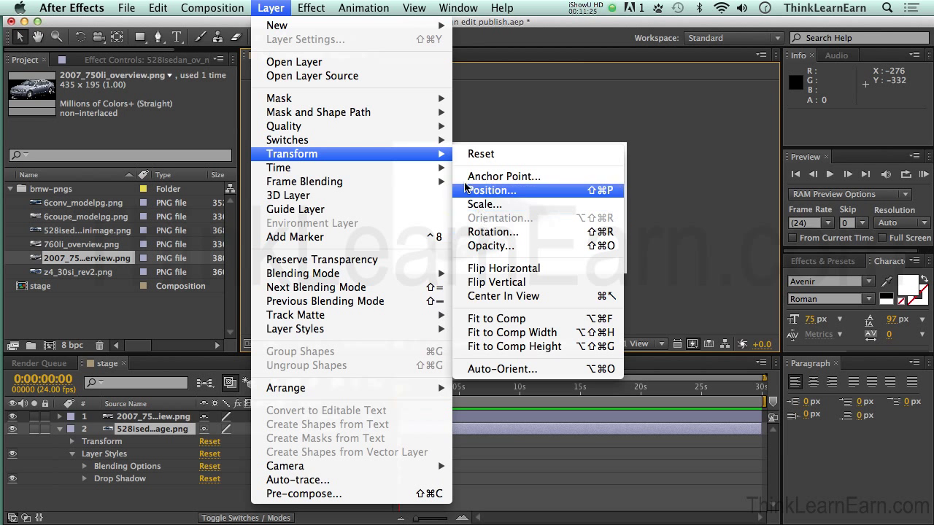
click(480, 119)
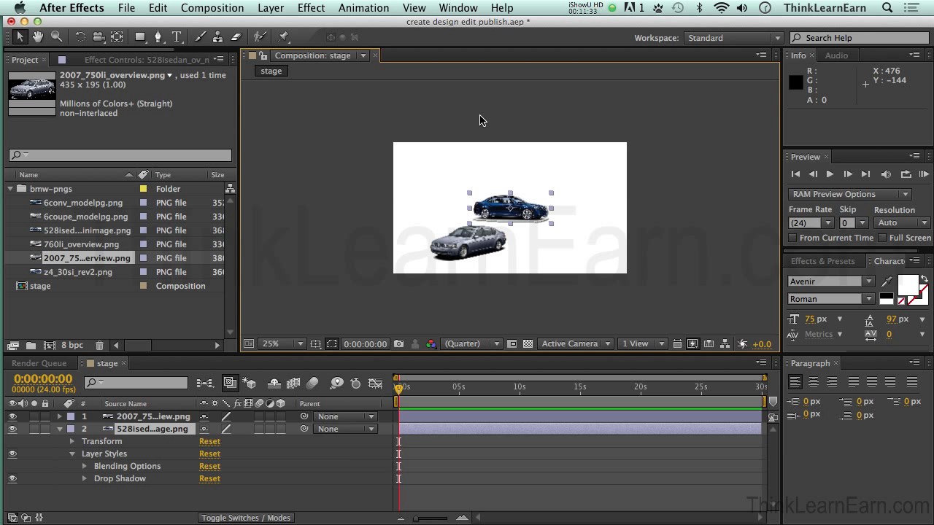
click(382, 8)
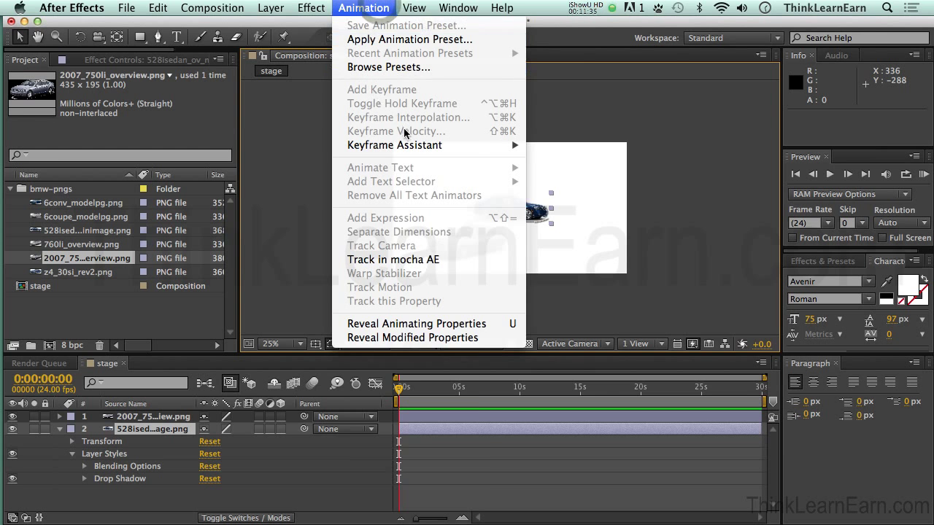
click(503, 146)
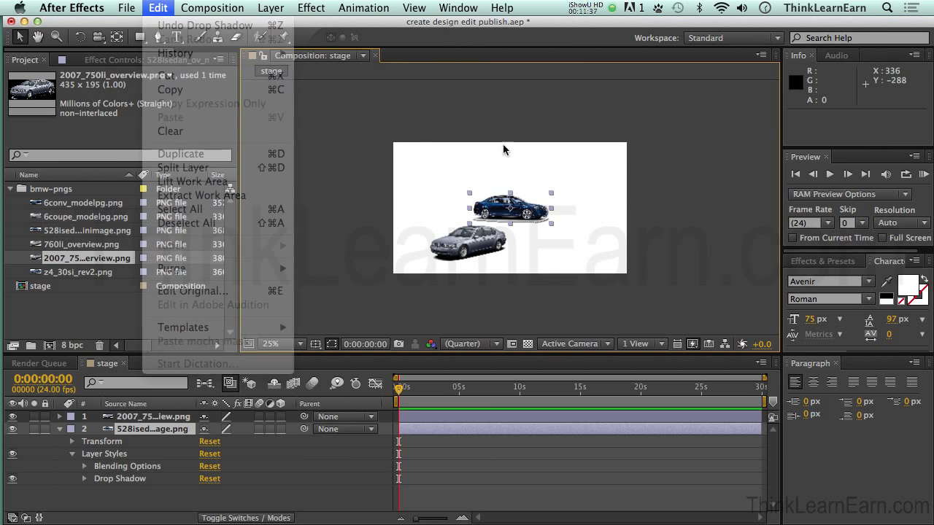
click(502, 157)
click(421, 167)
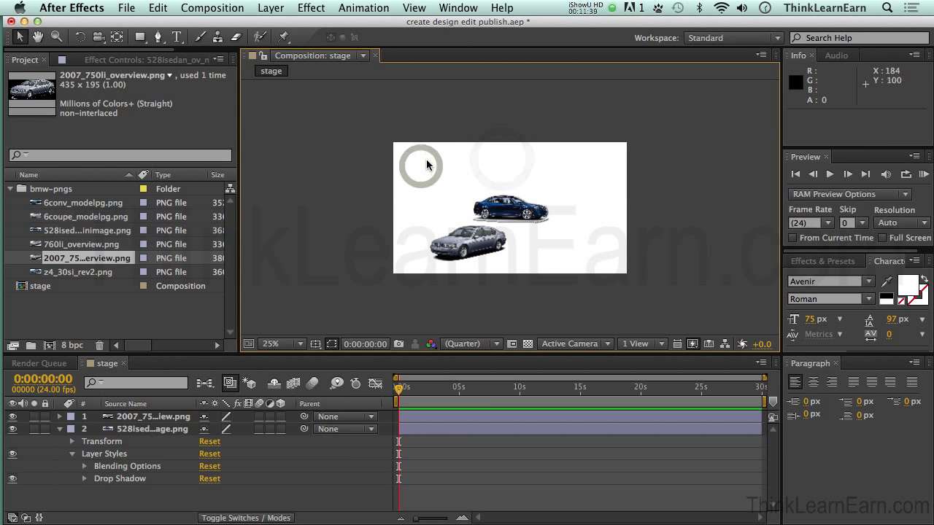
click(455, 8)
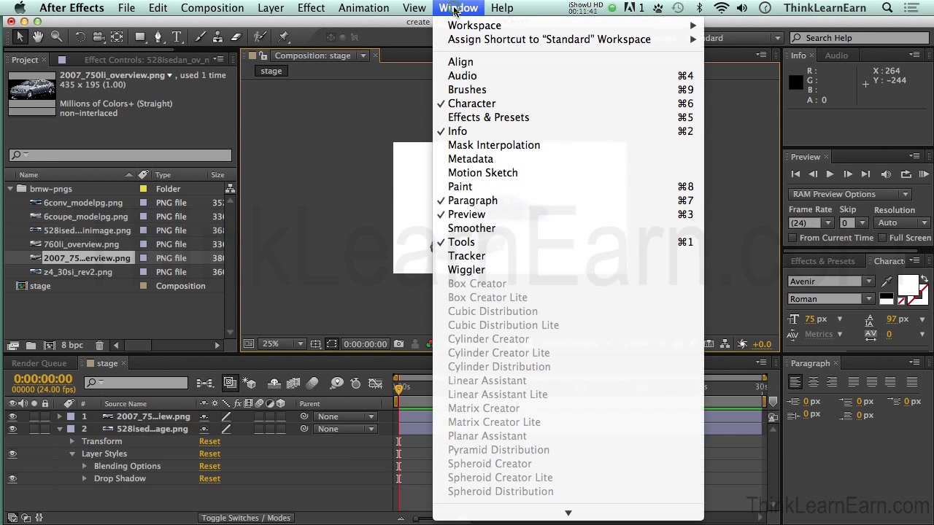
click(455, 9)
click(213, 8)
click(213, 8)
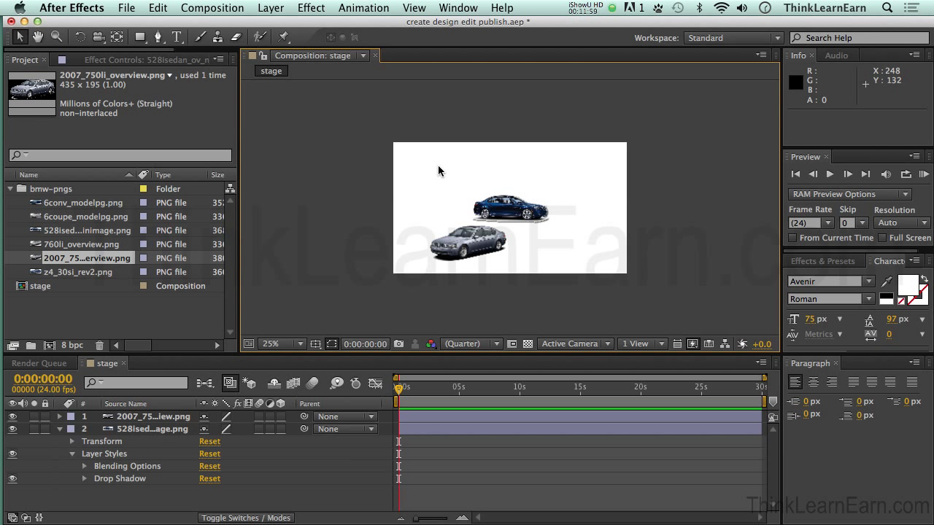
Step: Select the grey sedan layer, examine the animation commands and effects available for it, and deselect it
click(468, 234)
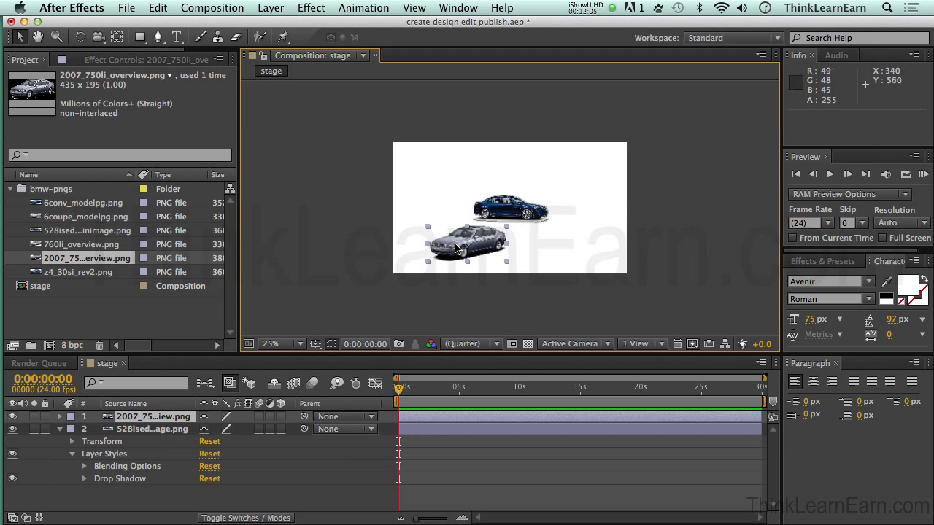
click(268, 8)
click(268, 8)
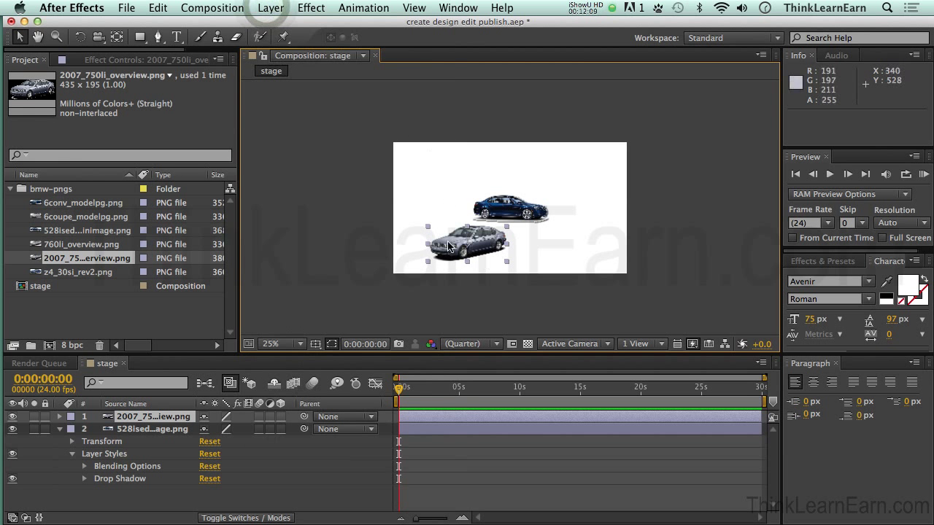
click(363, 8)
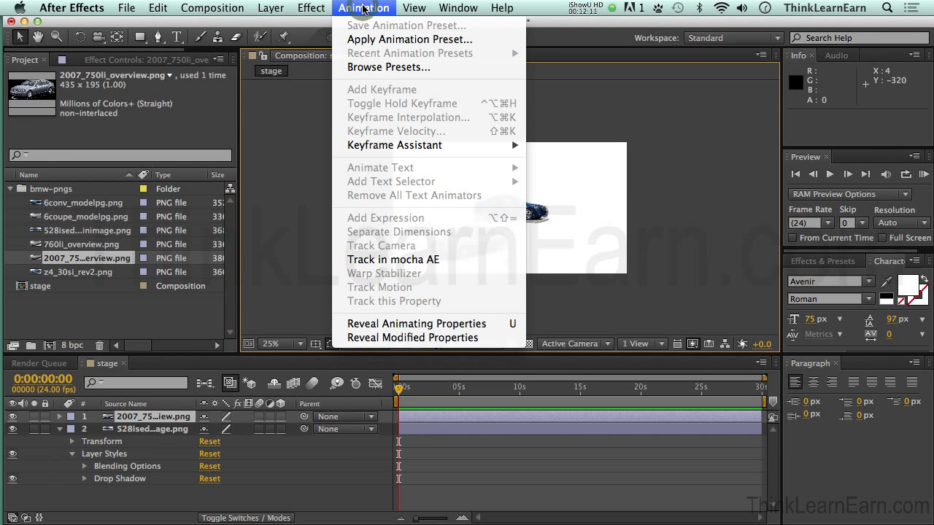
click(363, 8)
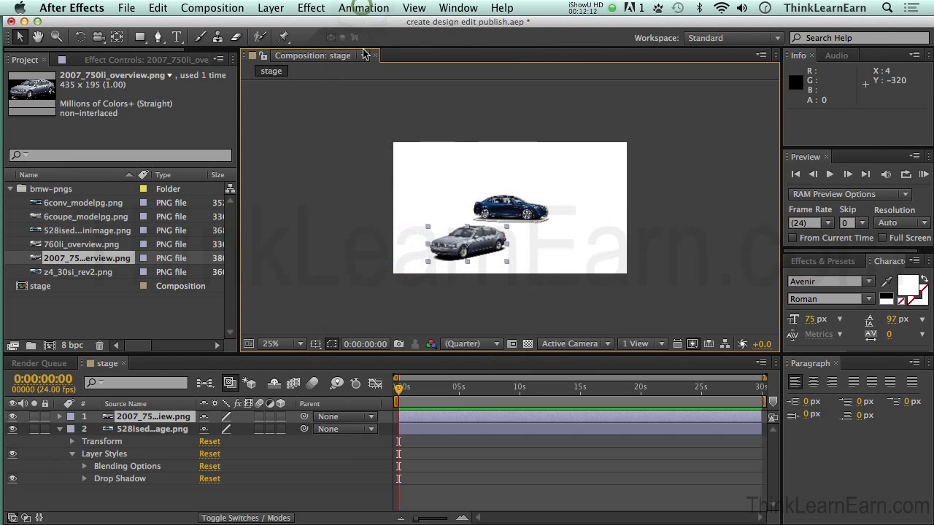
click(311, 8)
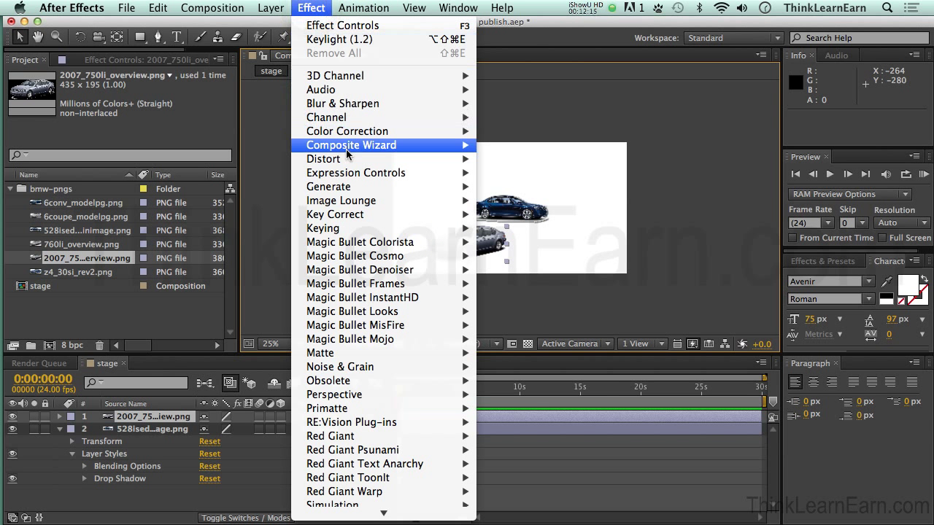
mouse_move(346, 246)
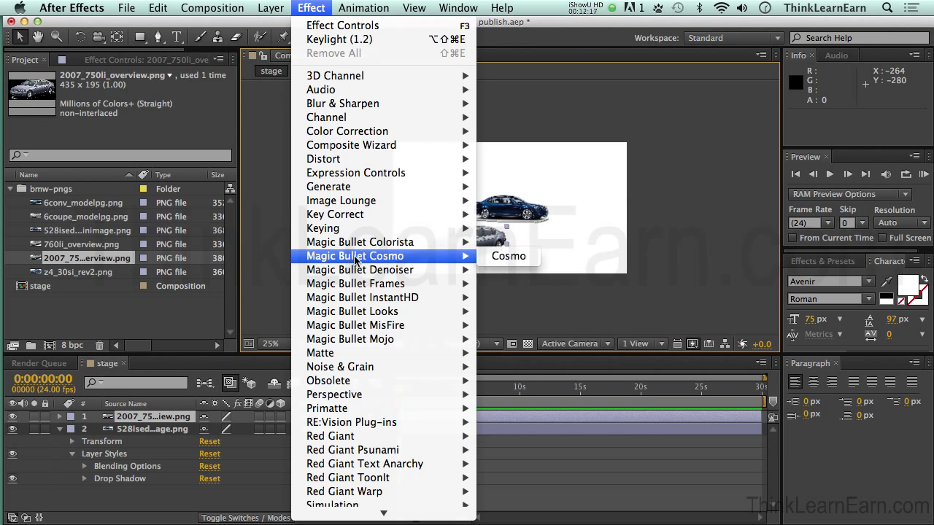
click(537, 256)
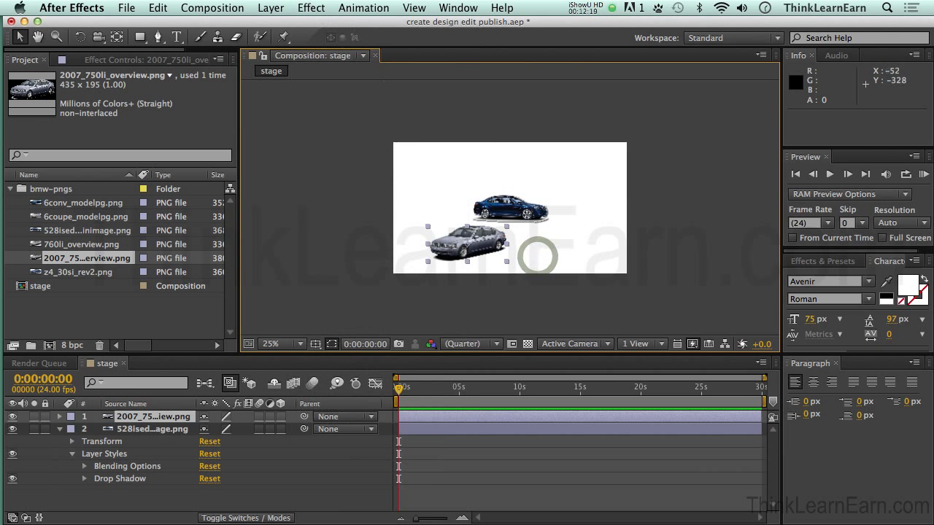
click(346, 136)
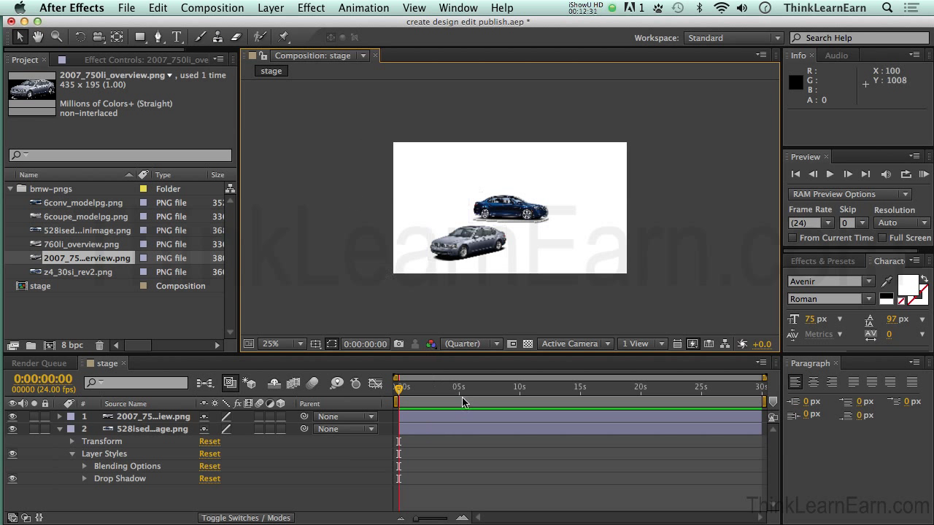
Step: Examine which layer commands and new layer types are available in the stage composition with no layer selected
click(263, 8)
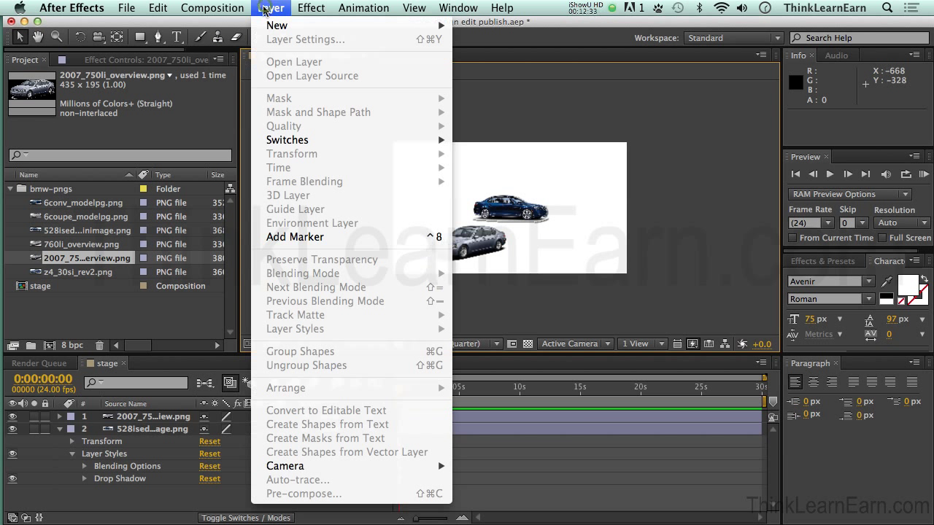
mouse_move(274, 26)
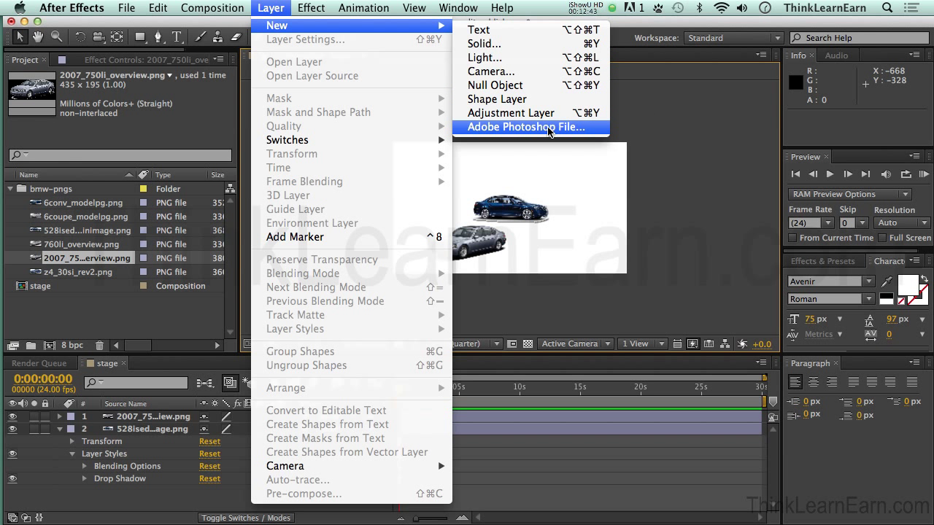
click(646, 132)
click(464, 130)
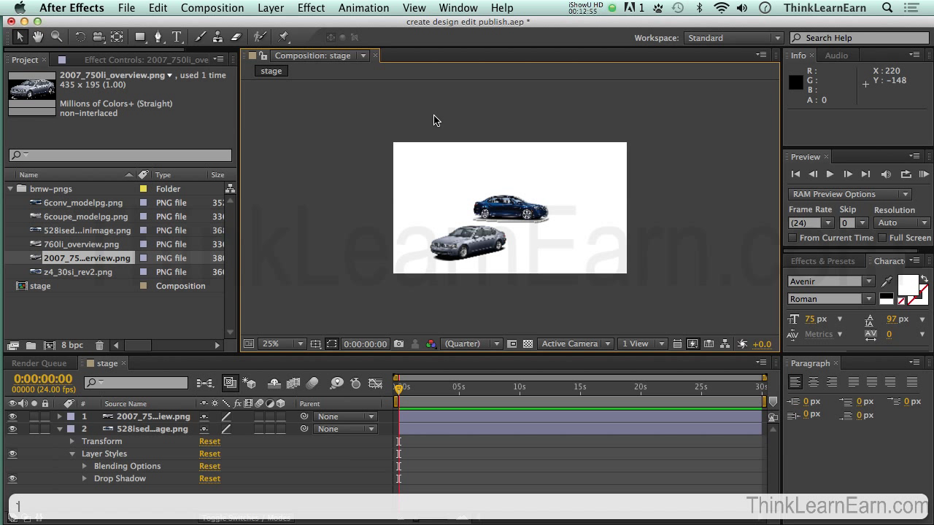
click(434, 119)
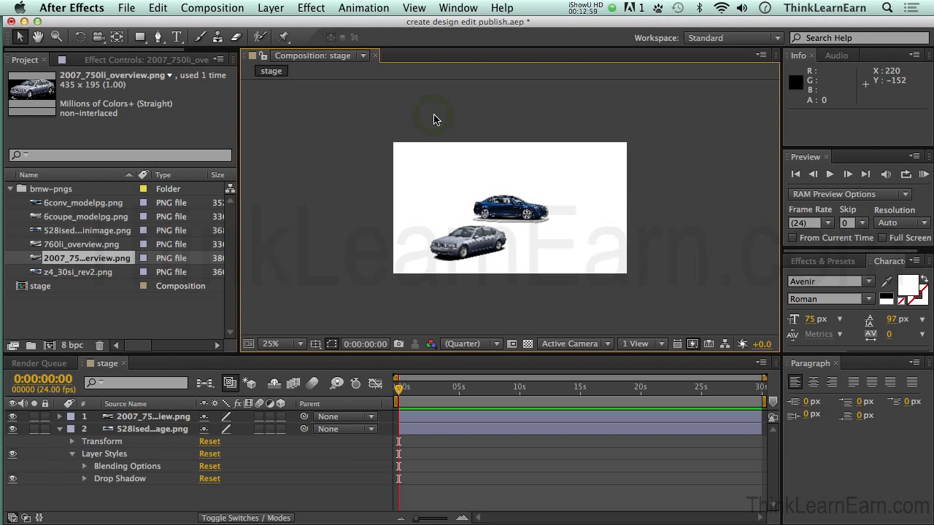
click(466, 108)
Step: Switch to the create design edit publish.indd document in InDesign and examine the object commands available with nothing selected
click(567, 9)
click(573, 53)
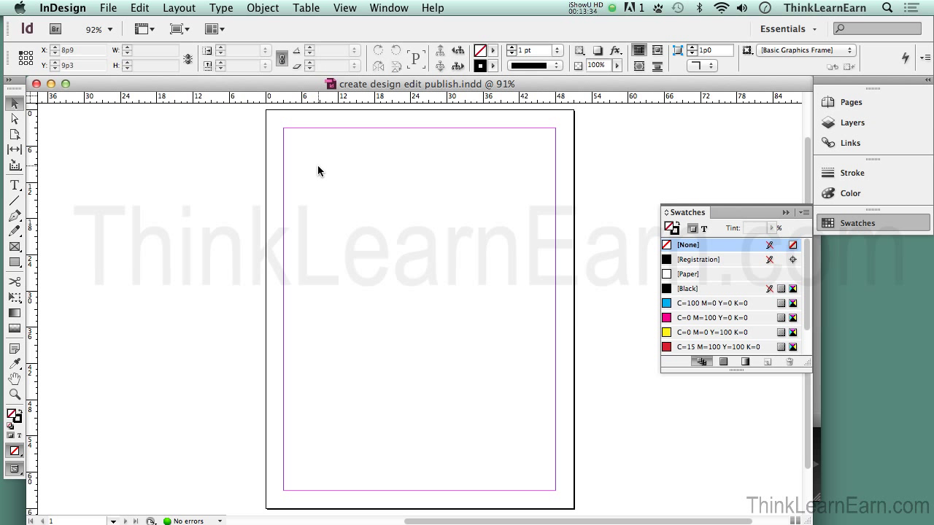
click(267, 8)
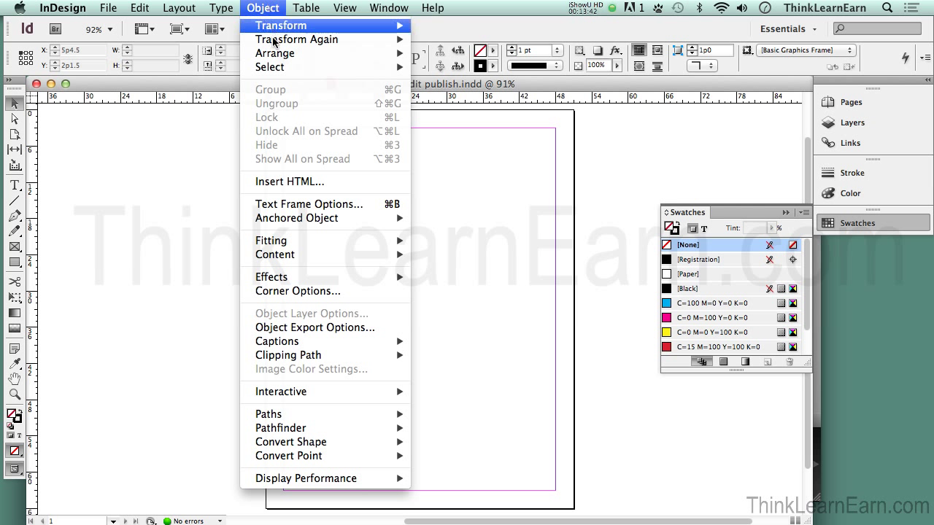
mouse_move(322, 30)
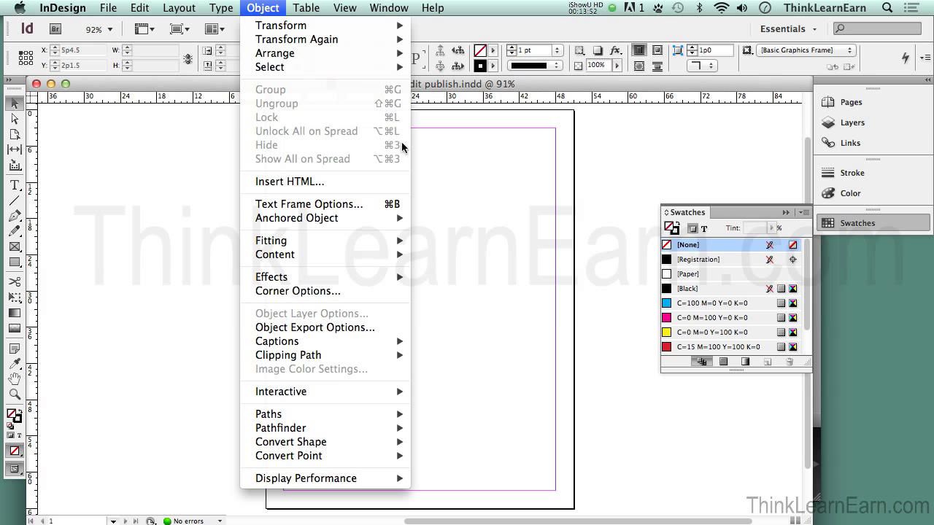
click(428, 155)
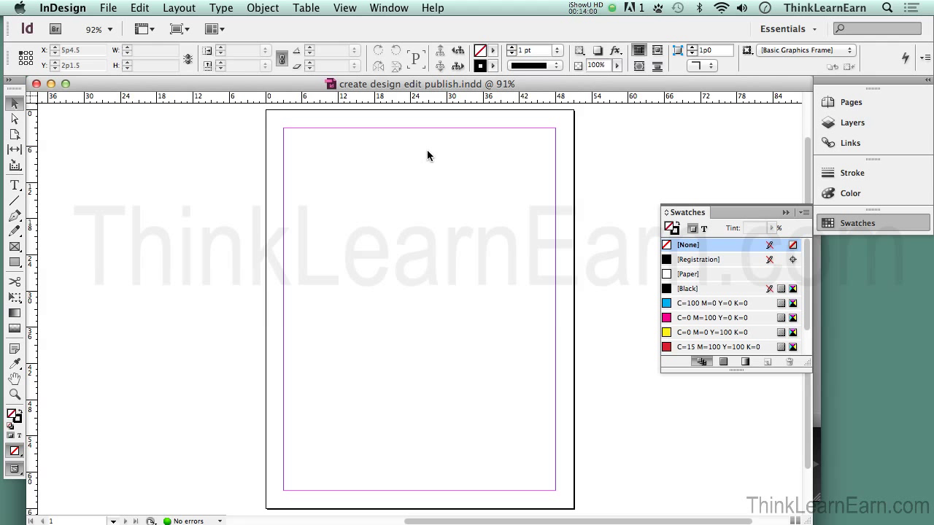
Step: Draw a rectangular frame about 24p4.5 wide and 17p3 high near the middle of the page with the Rectangle Frame tool
click(359, 179)
click(368, 173)
key(f)
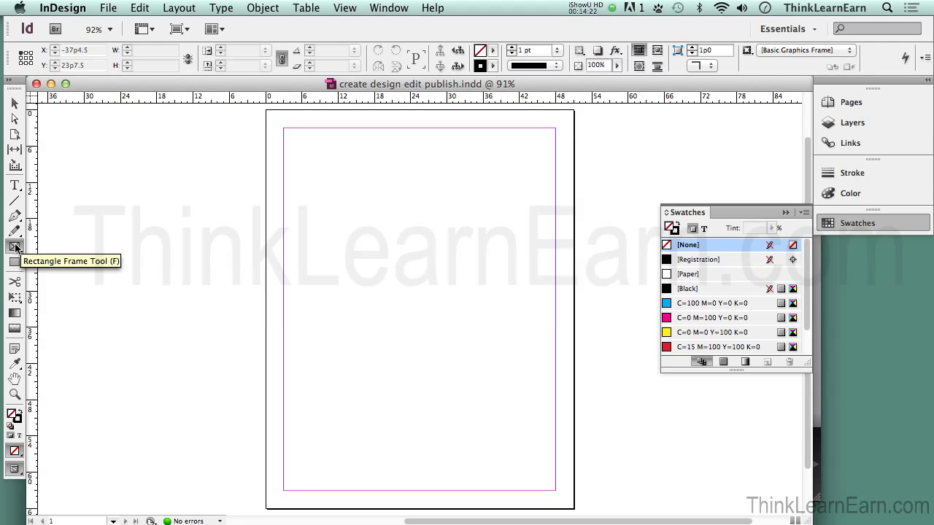
drag(330, 244, 477, 348)
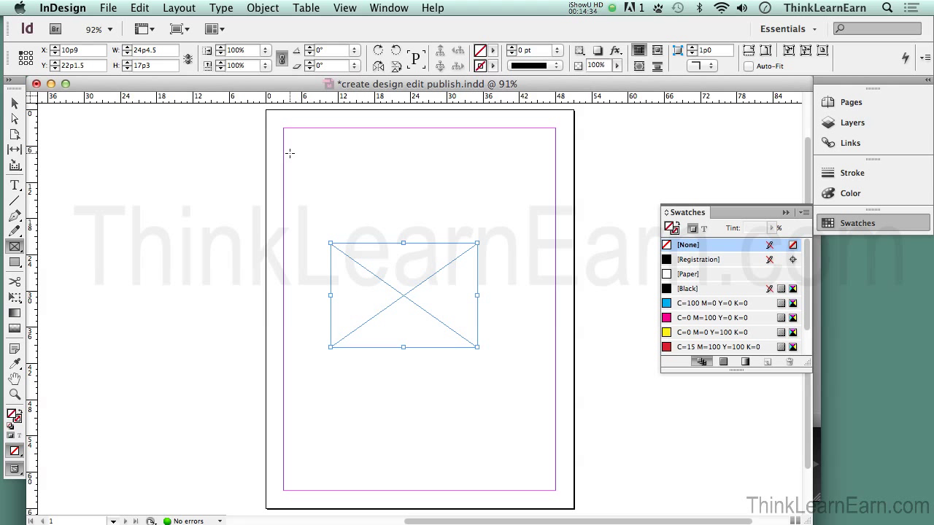
Step: Fill the rectangular frame with the red C=15 M=100 Y=100 K=0 swatch
click(262, 8)
click(263, 8)
click(684, 347)
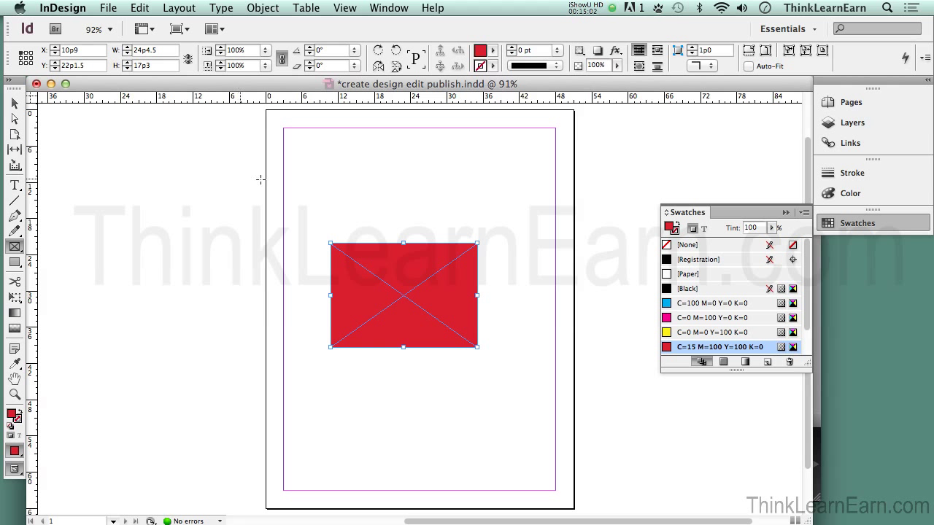
click(310, 185)
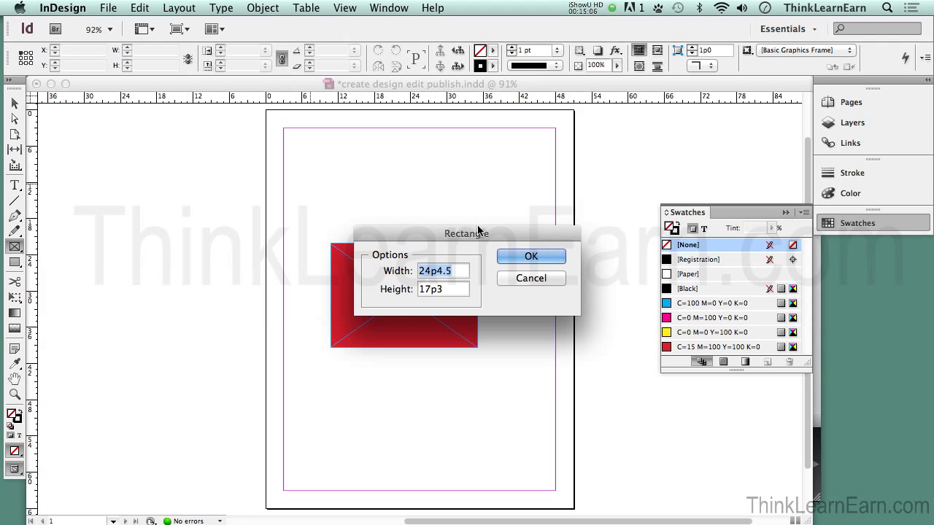
click(529, 280)
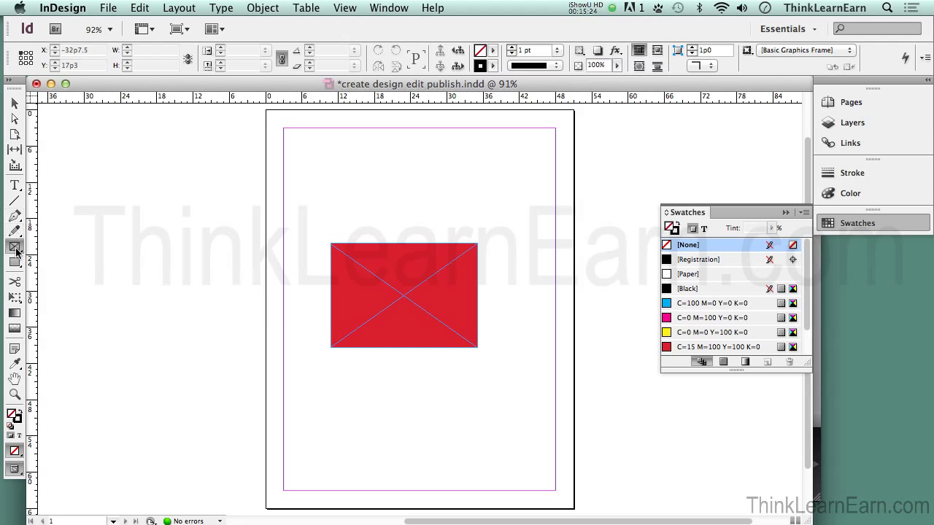
click(15, 216)
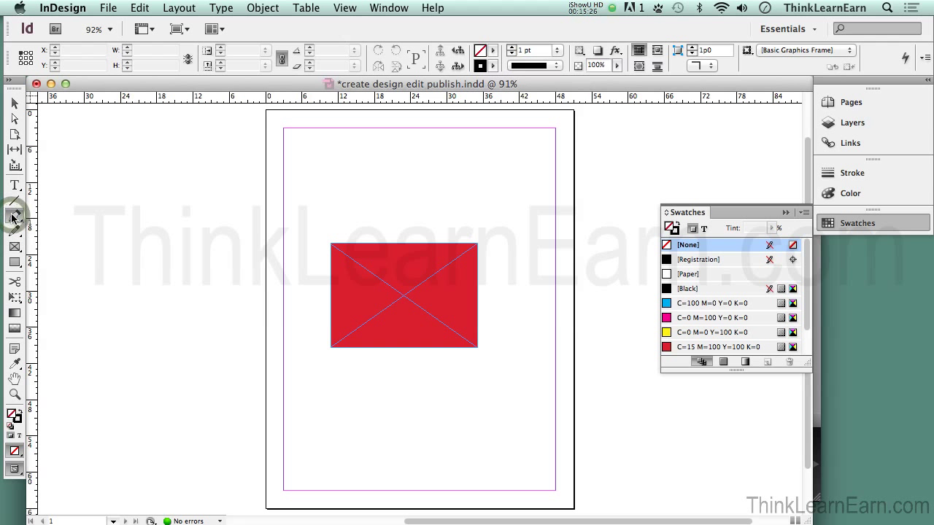
click(15, 230)
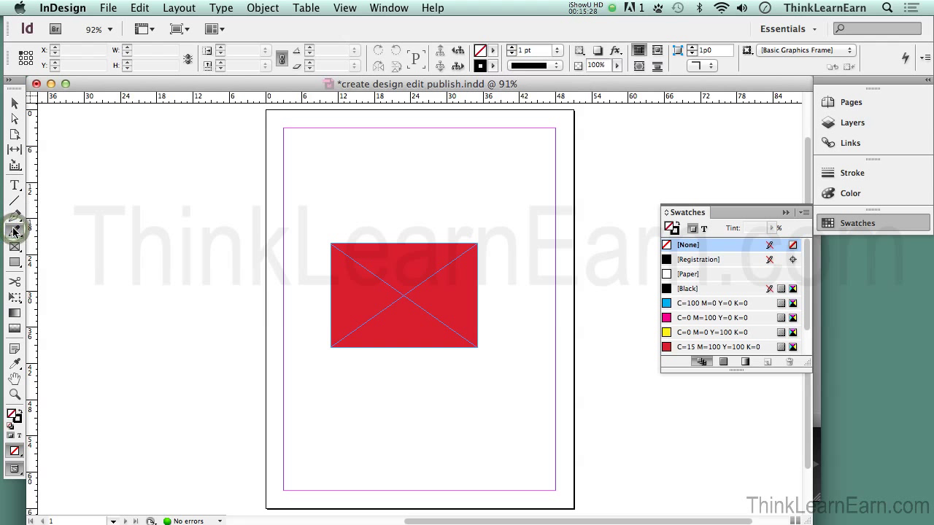
click(14, 247)
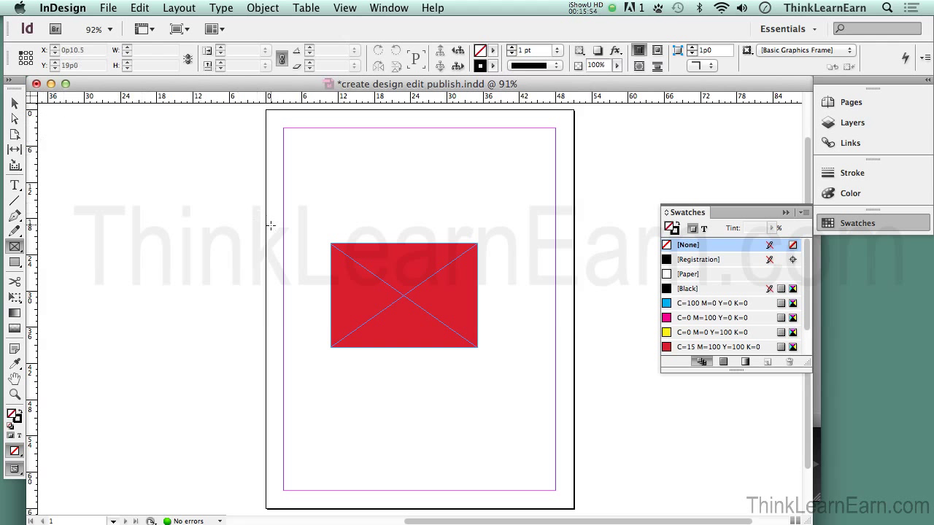
Step: Move the red rectangular frame to about X 13p3.75, Y 20p4.5 on the page
drag(370, 260, 330, 173)
drag(367, 246, 417, 319)
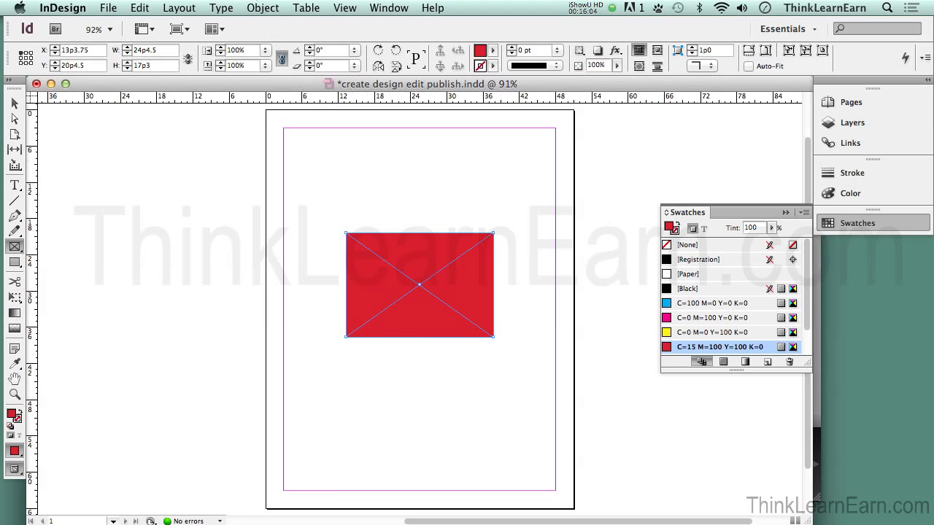
Step: Check the fitting commands for the selected red frame and change its content type to Text
click(263, 8)
click(263, 8)
click(259, 7)
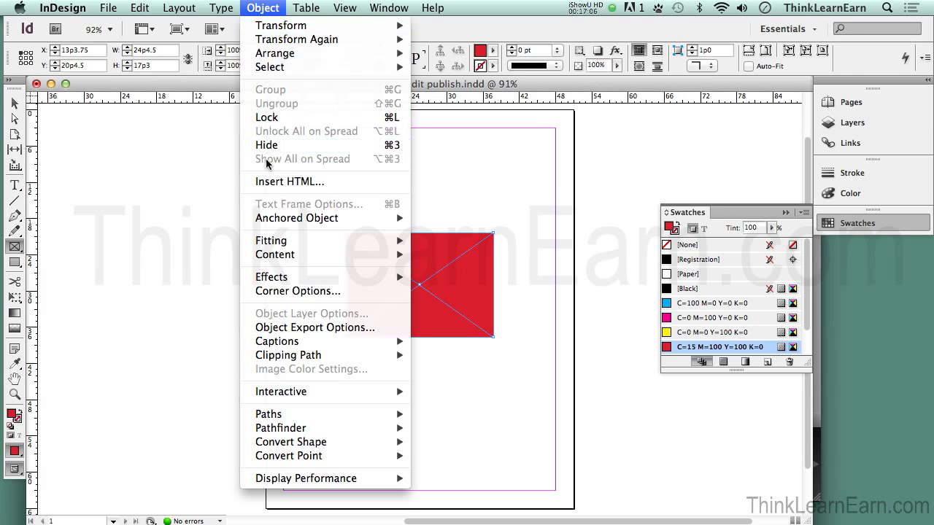
mouse_move(271, 255)
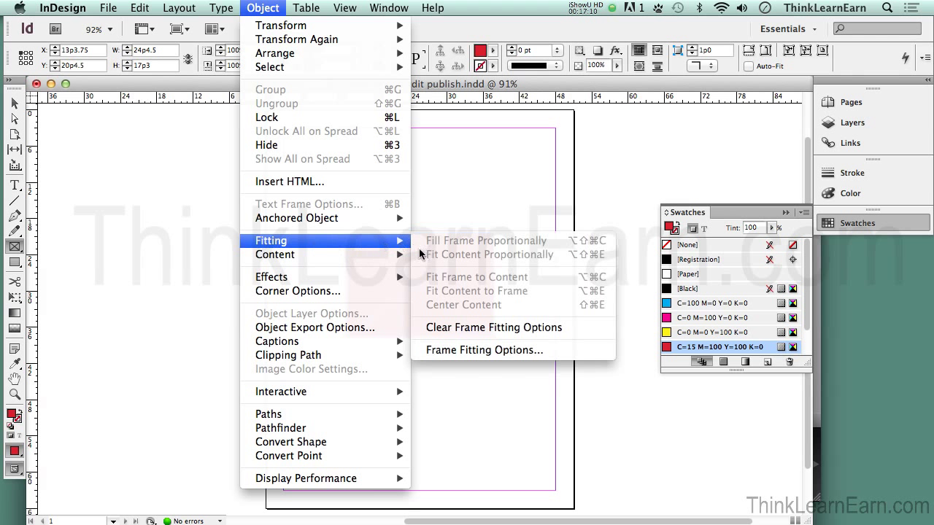
click(445, 268)
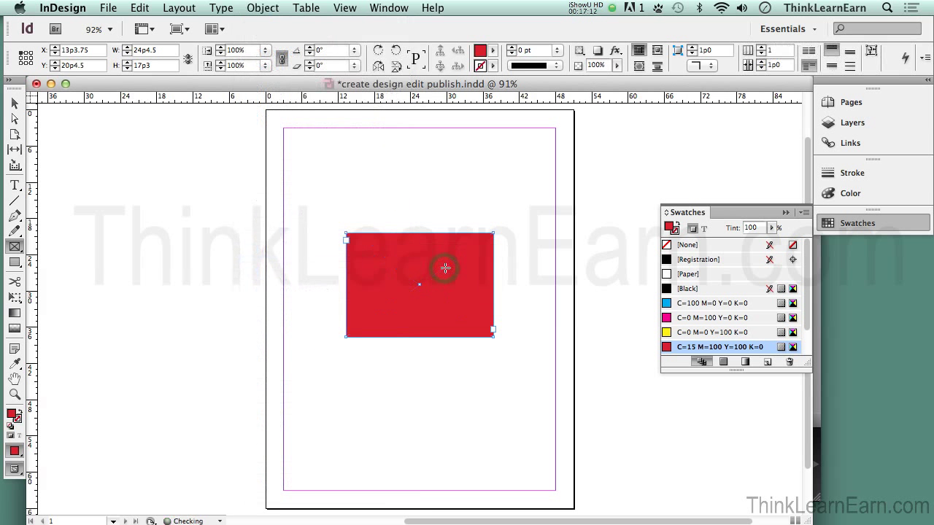
Step: Deselect and reselect the red text frame and examine which object and fitting commands are available for it
click(519, 283)
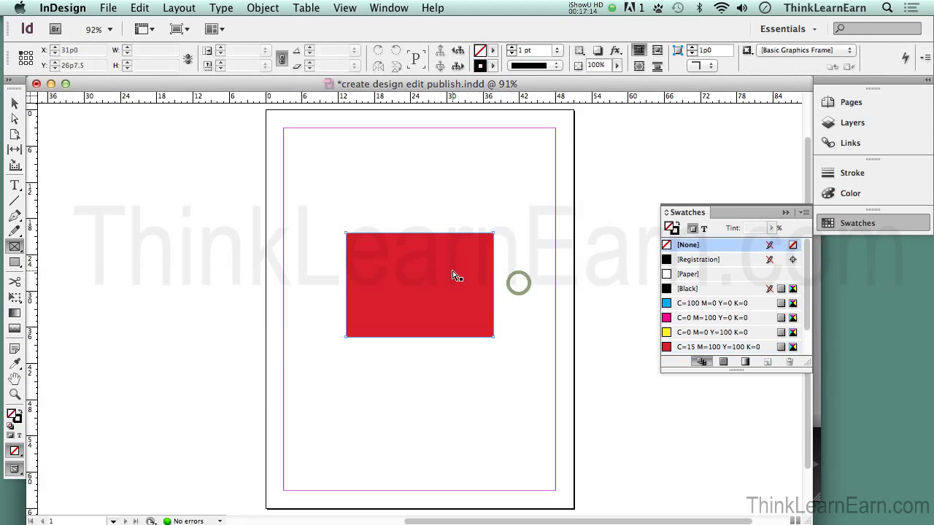
click(398, 251)
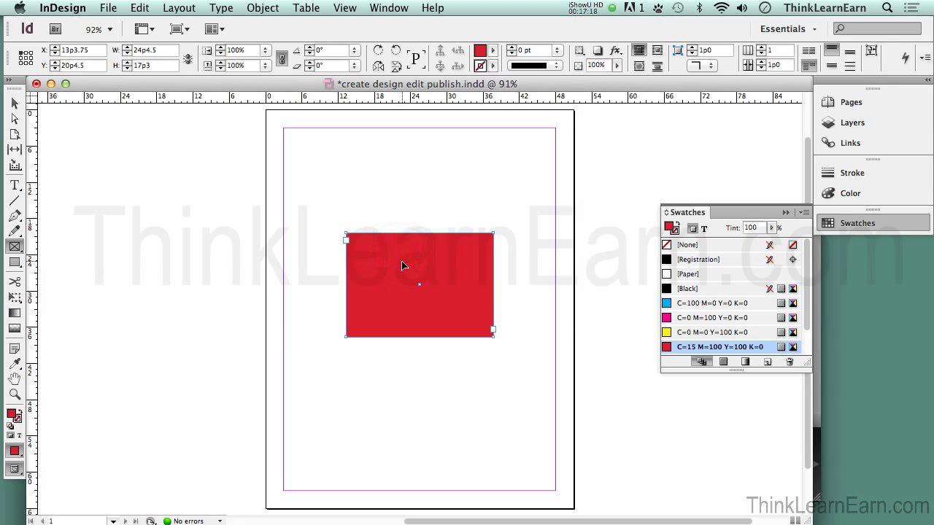
click(261, 8)
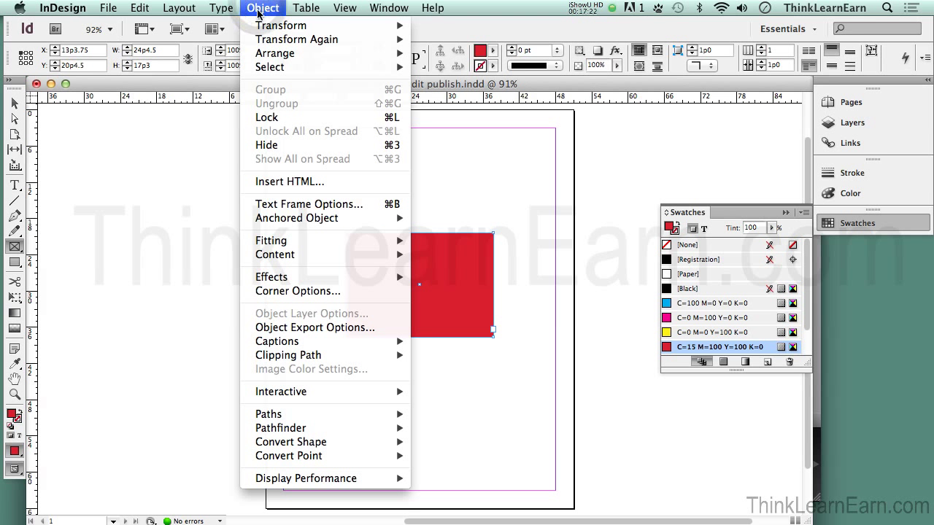
mouse_move(298, 241)
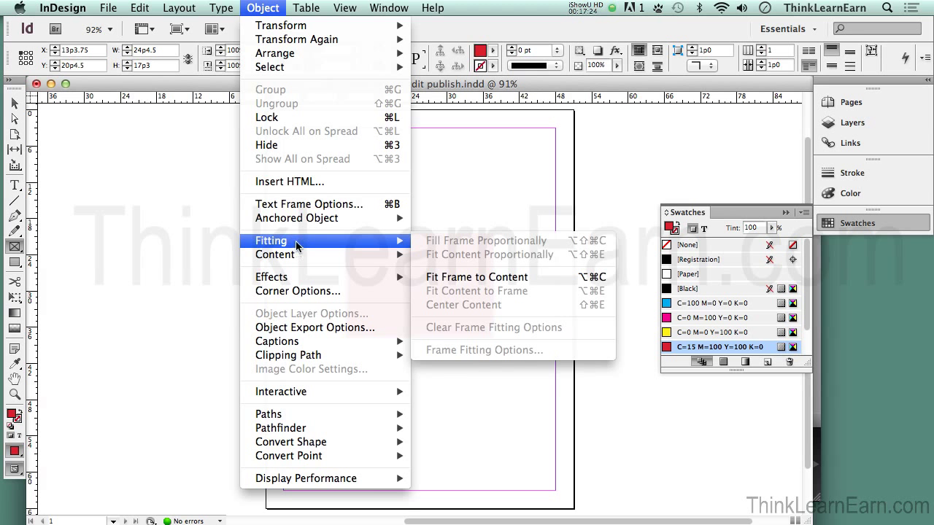
click(497, 256)
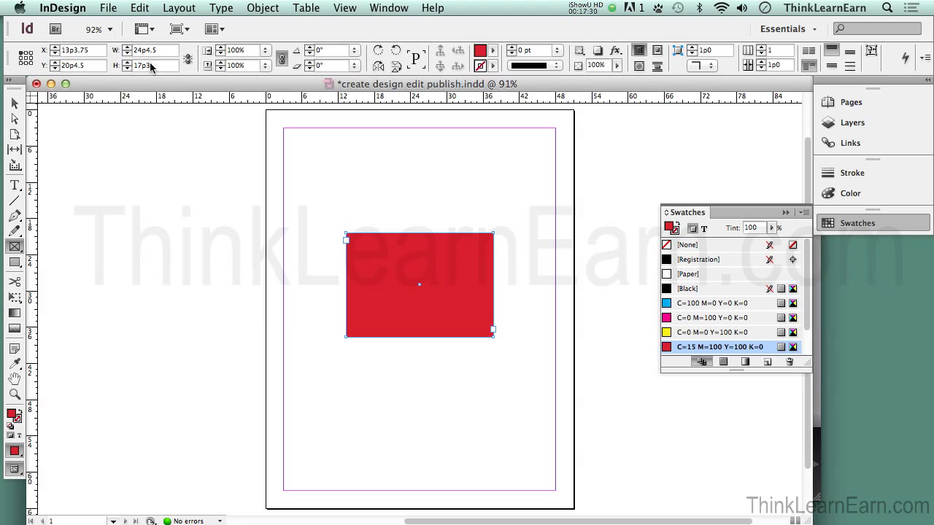
click(328, 189)
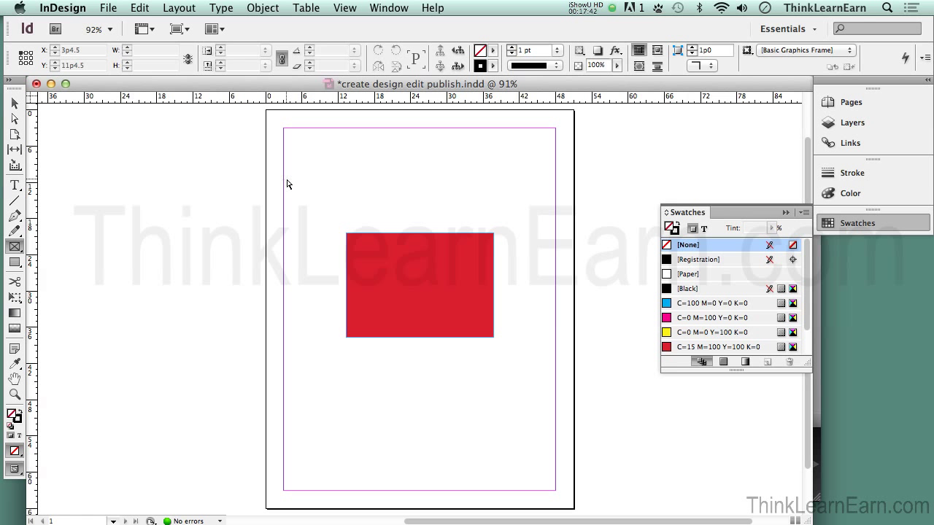
click(370, 246)
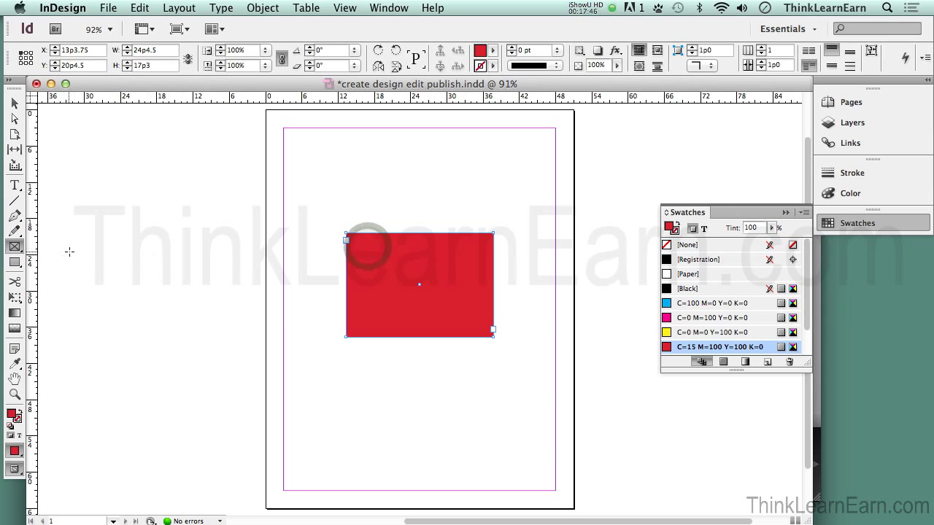
drag(293, 146, 320, 173)
drag(404, 159, 465, 188)
drag(512, 218, 543, 266)
drag(382, 384, 410, 419)
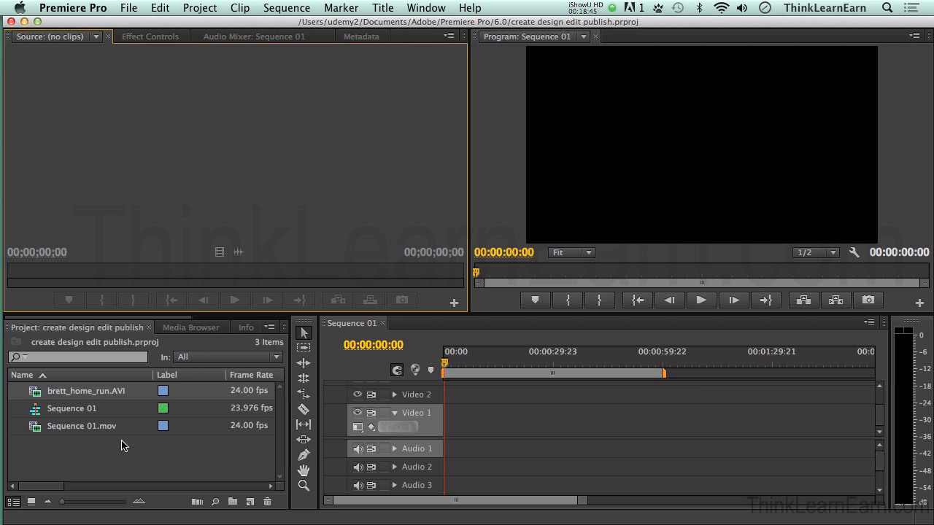
Step: In Premiere Pro, insert the brett_home_run.AVI clip at the start of the Video 1 and Audio 1 tracks in Sequence 01
click(38, 431)
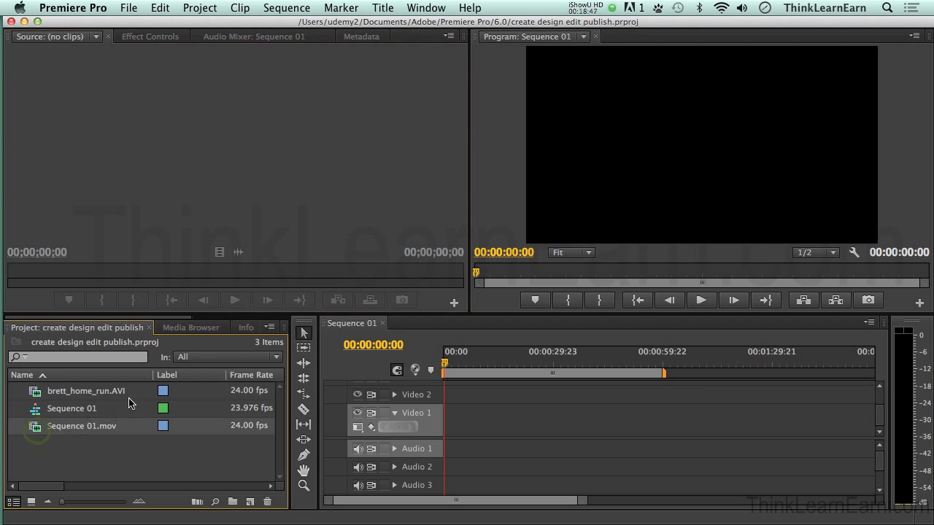
mouse_move(150, 391)
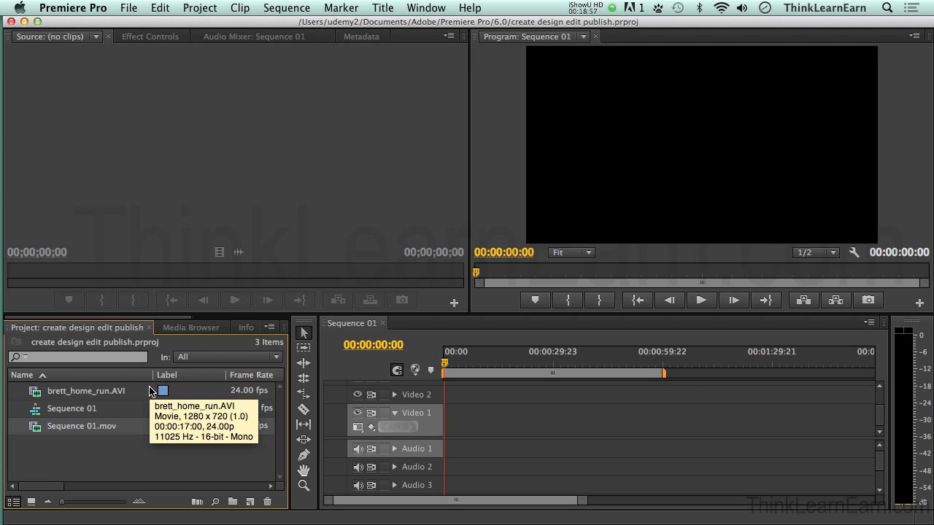
mouse_move(37, 431)
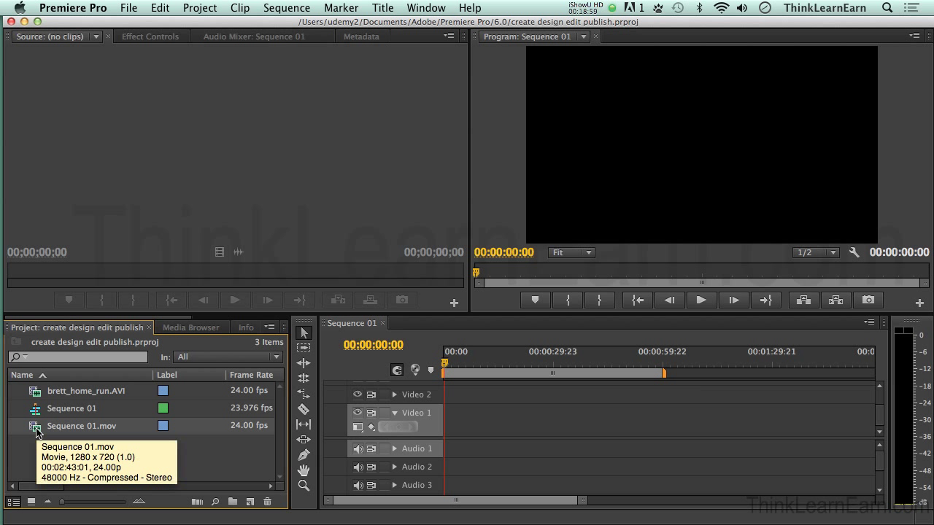
click(34, 396)
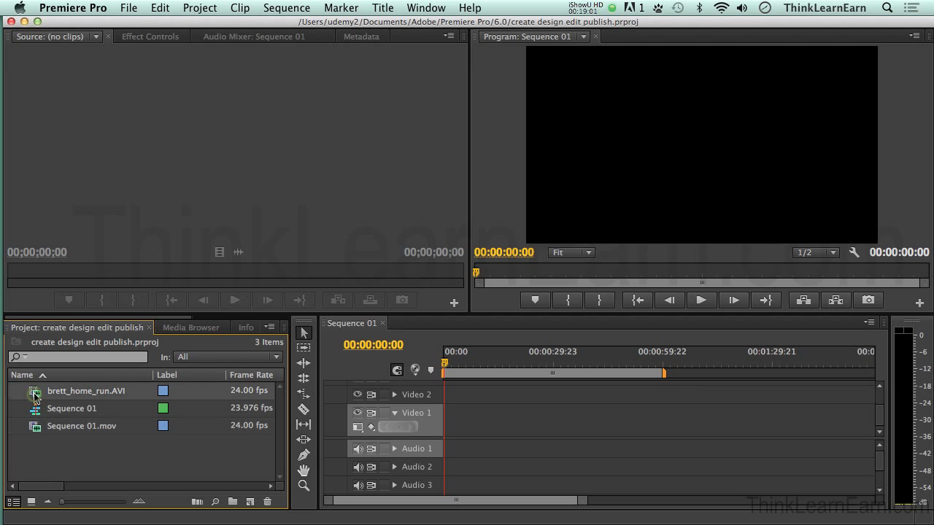
click(34, 396)
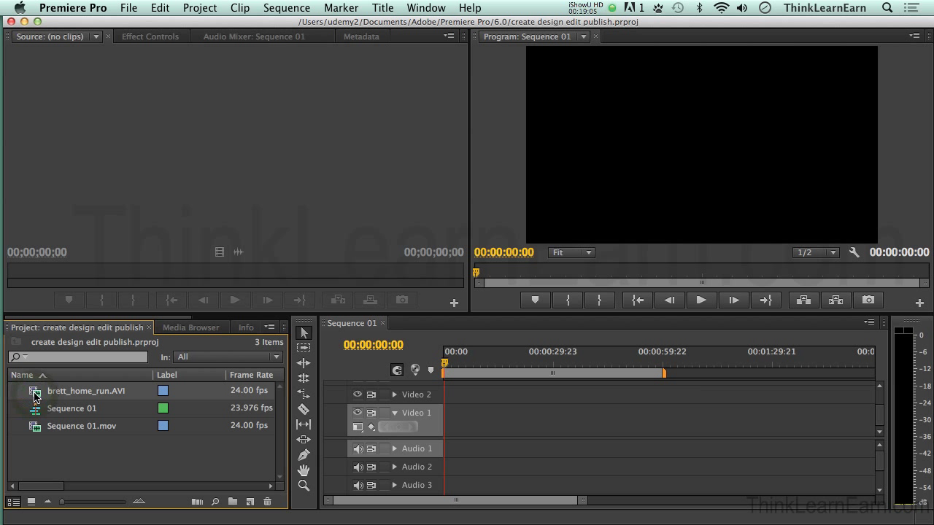
mouse_move(34, 396)
mouse_down()
mouse_move(454, 423)
mouse_move(35, 392)
mouse_up()
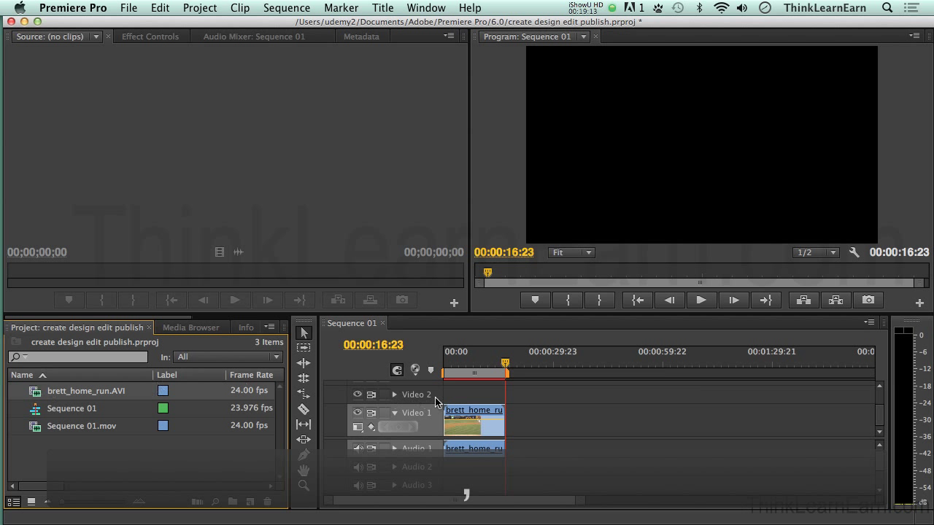
Step: Select the brett_home_run.AVI clip in Sequence 01 and examine which sequence commands are available
click(523, 402)
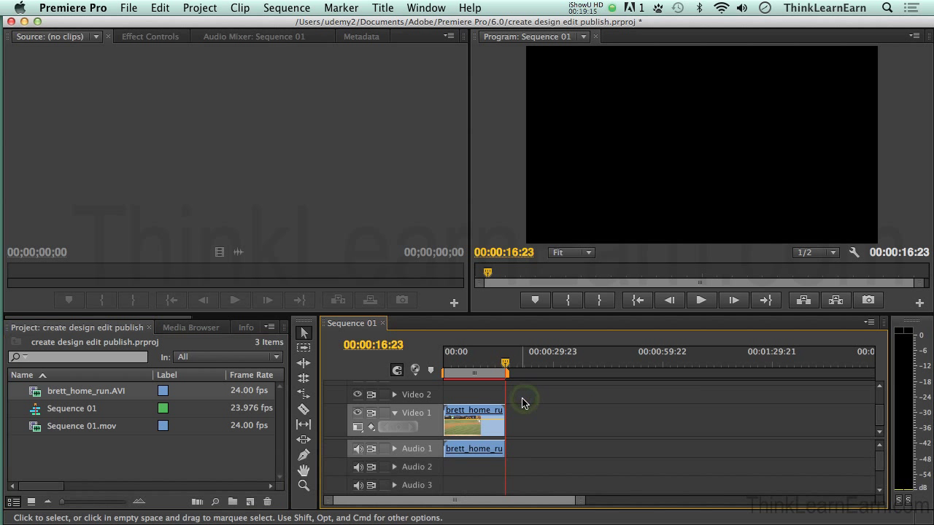
click(485, 410)
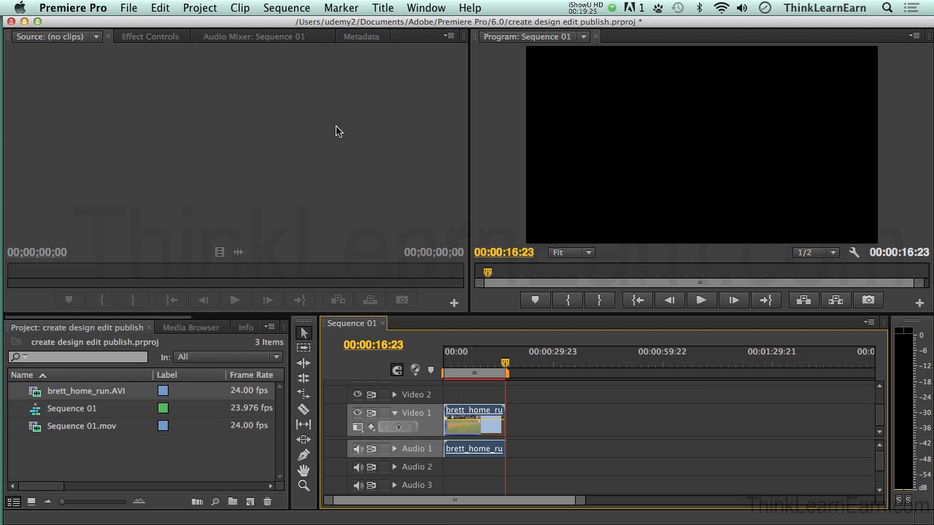
click(292, 8)
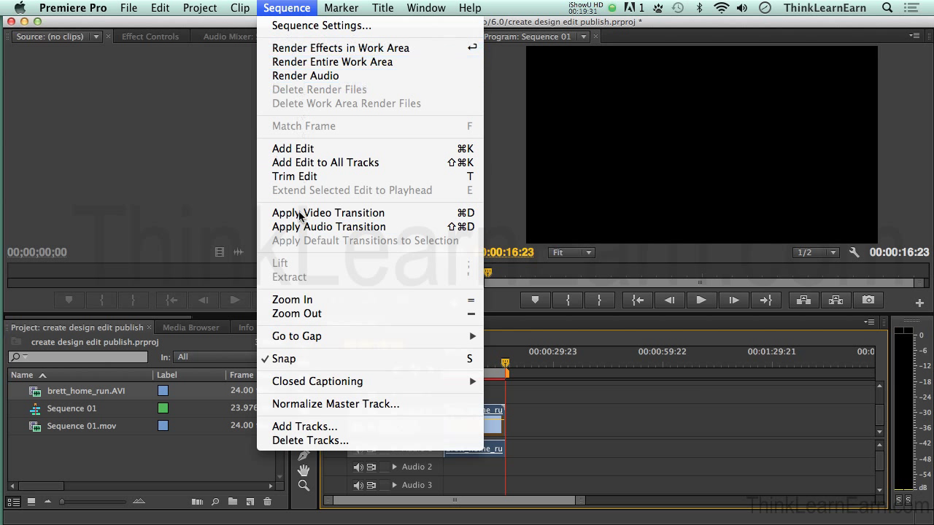
click(304, 314)
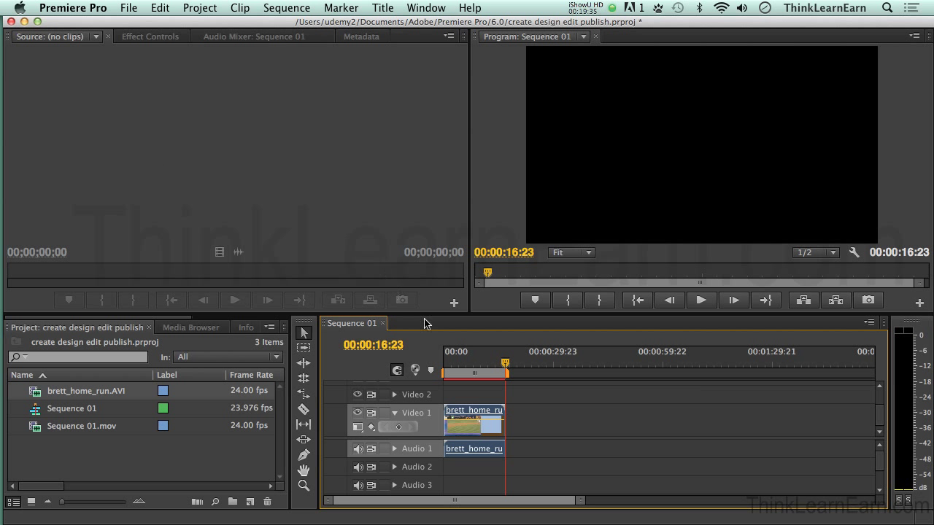
Step: Deselect and reselect the timeline clip and examine the clip commands, including Modify, Video Options and Audio Options
click(547, 426)
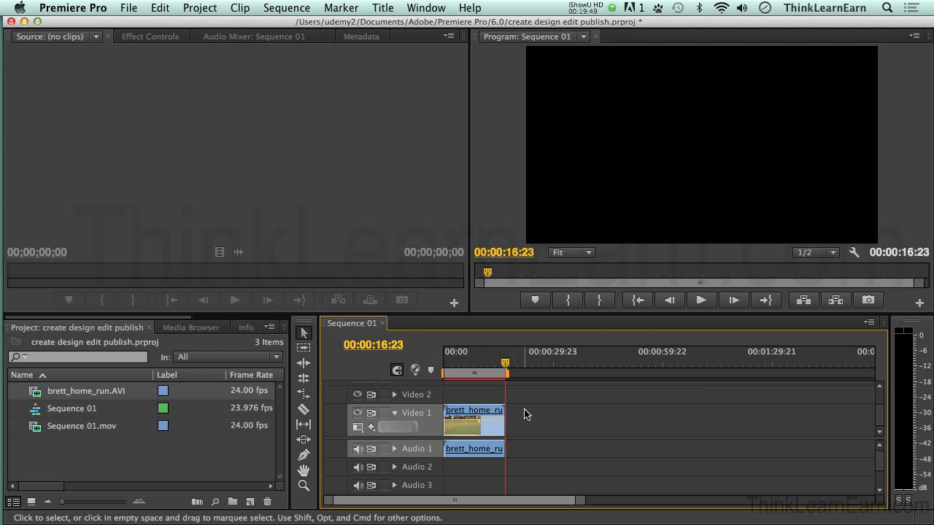
alt+click(478, 411)
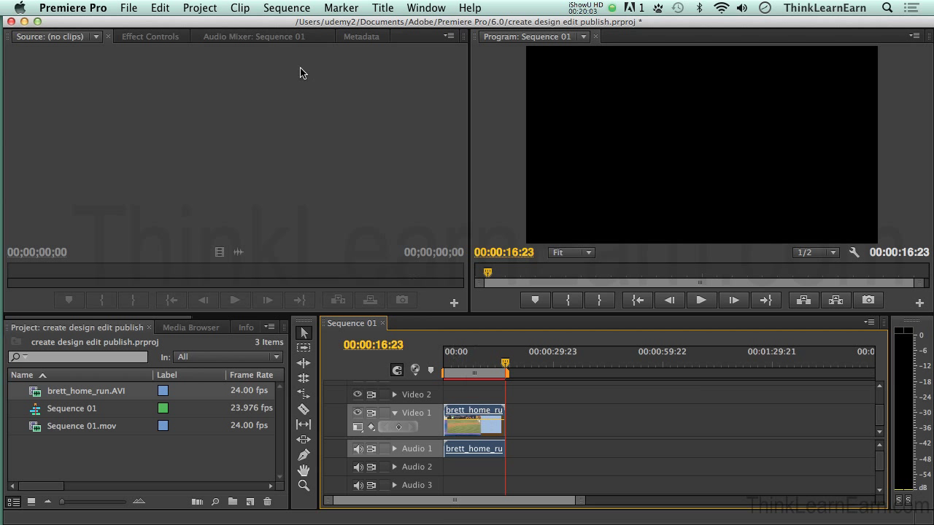
click(240, 7)
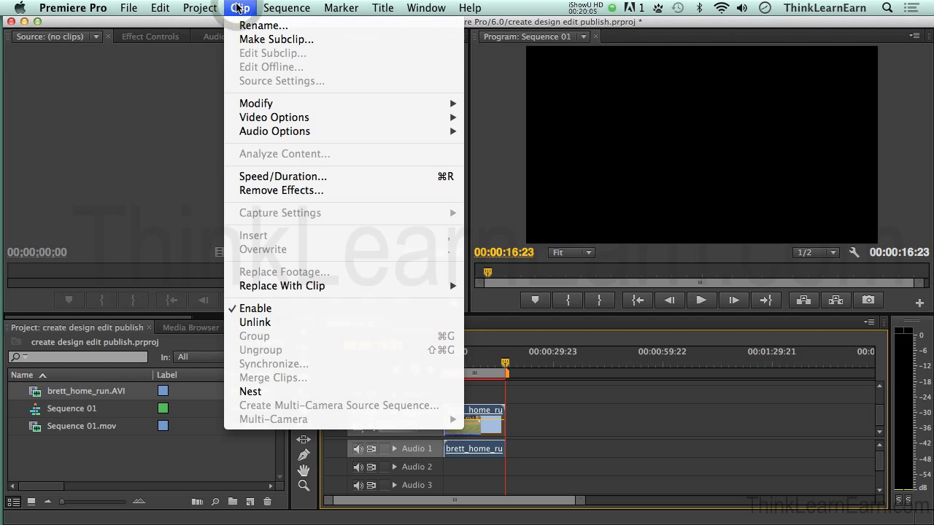
mouse_move(269, 124)
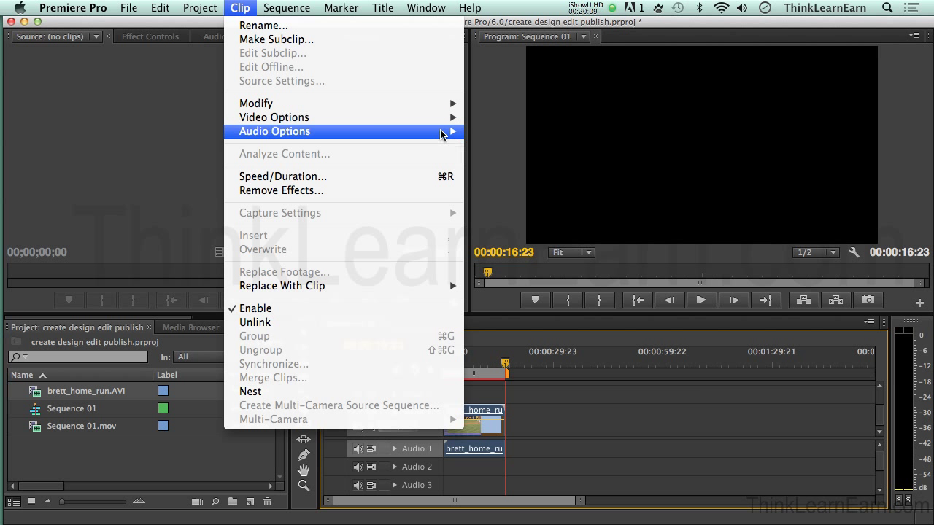
mouse_move(427, 107)
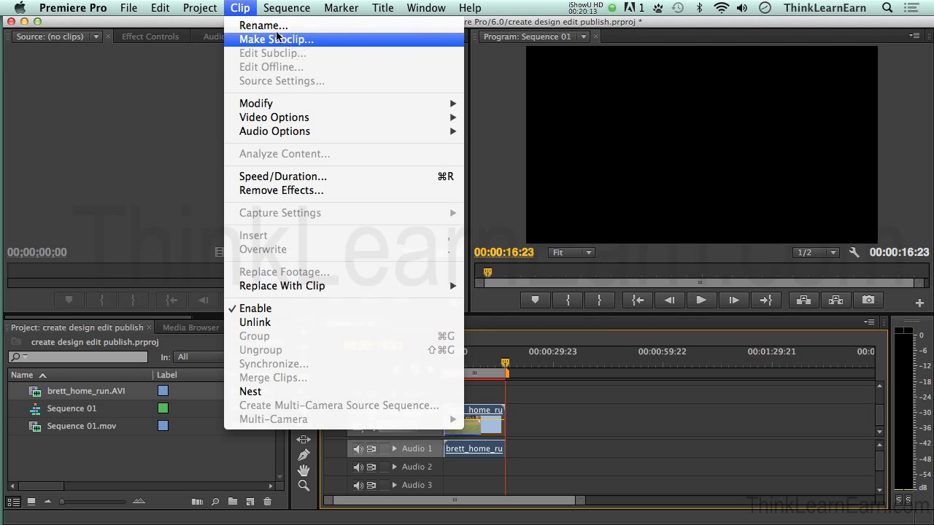
click(240, 7)
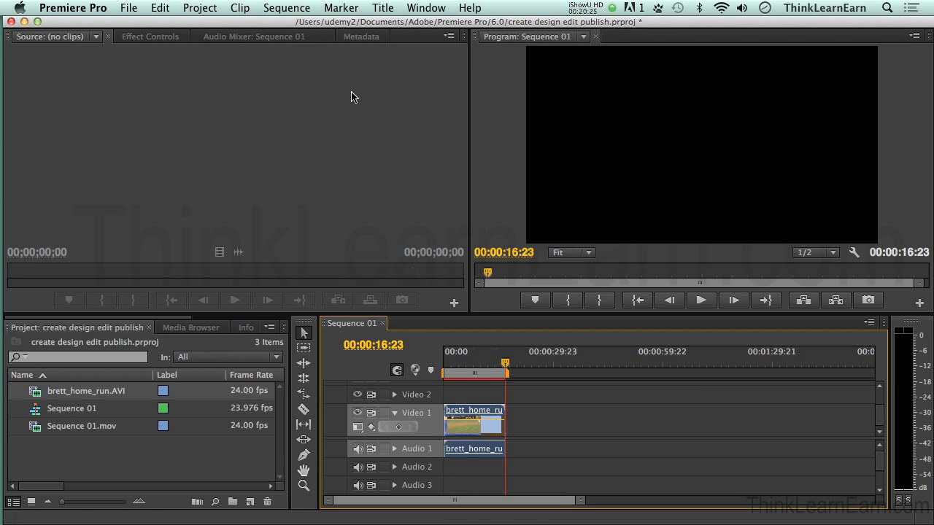
Step: Examine the sequence and project commands with the timeline clip selected
click(286, 8)
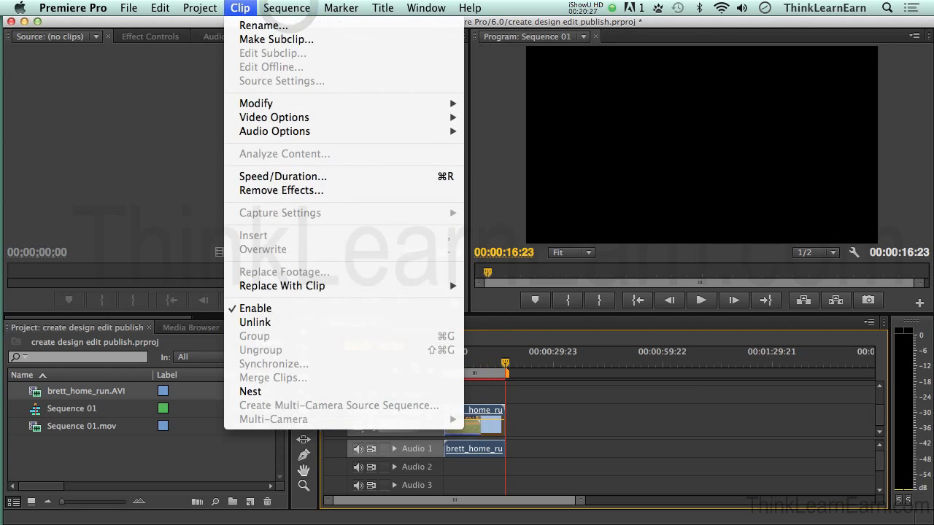
click(287, 8)
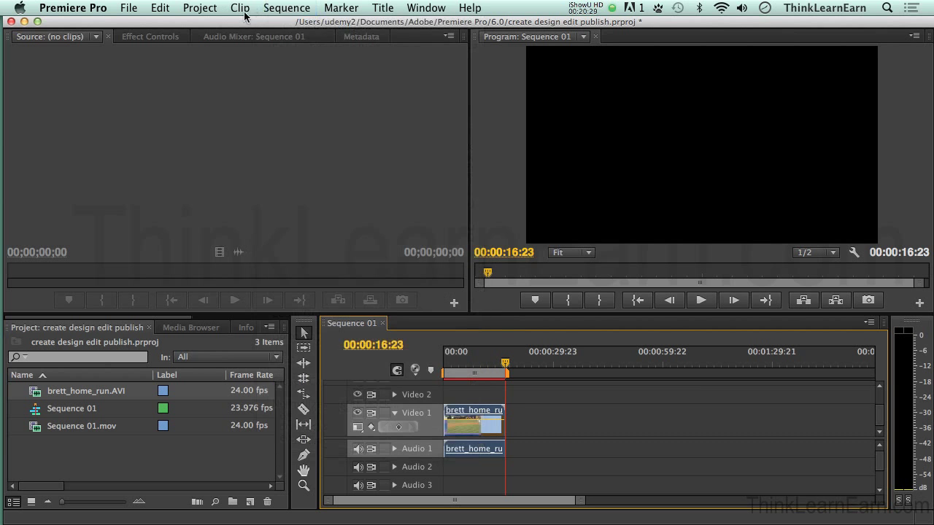
click(200, 9)
click(198, 8)
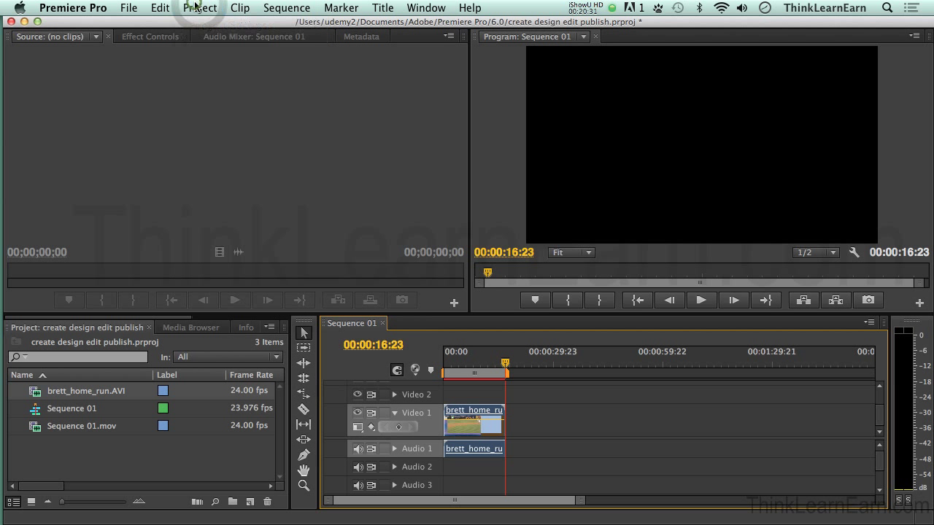
Step: Examine which new item types, such as project, sequence and title, can be created, without creating any
click(128, 8)
mouse_move(130, 26)
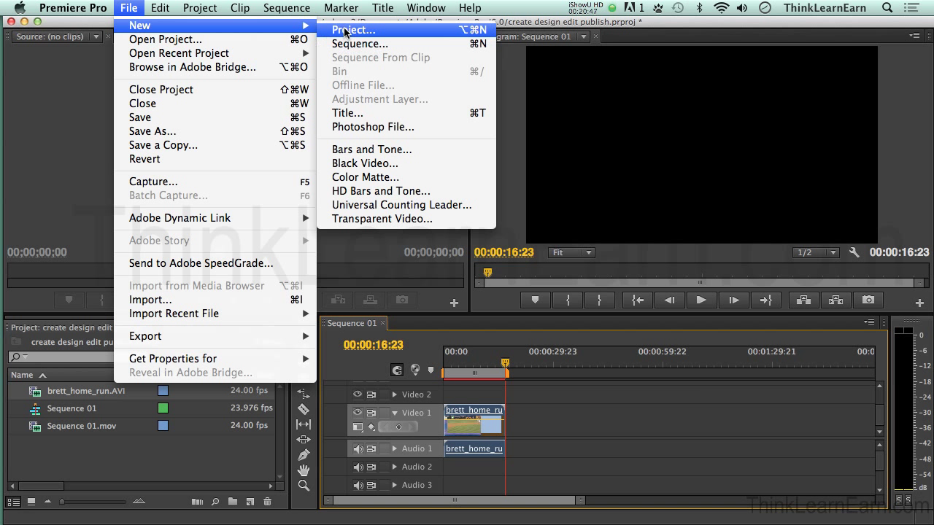
click(347, 31)
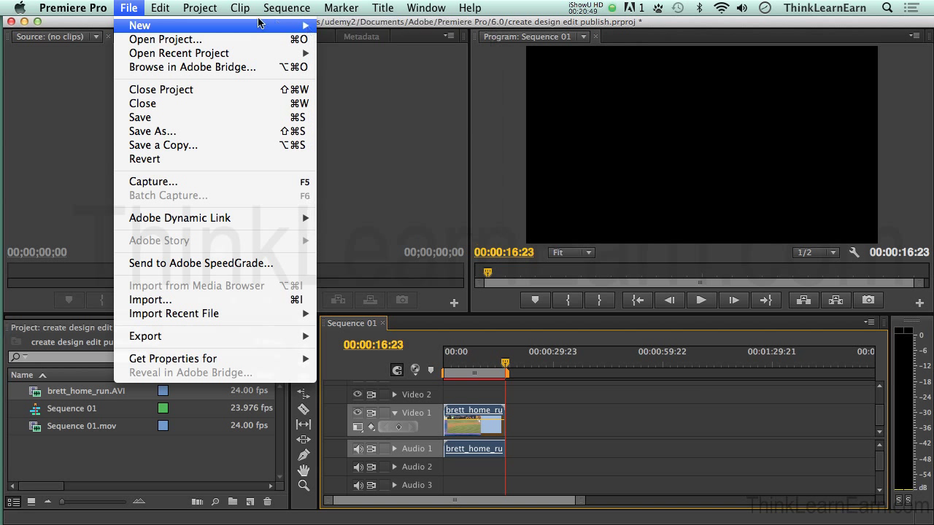
key(Escape)
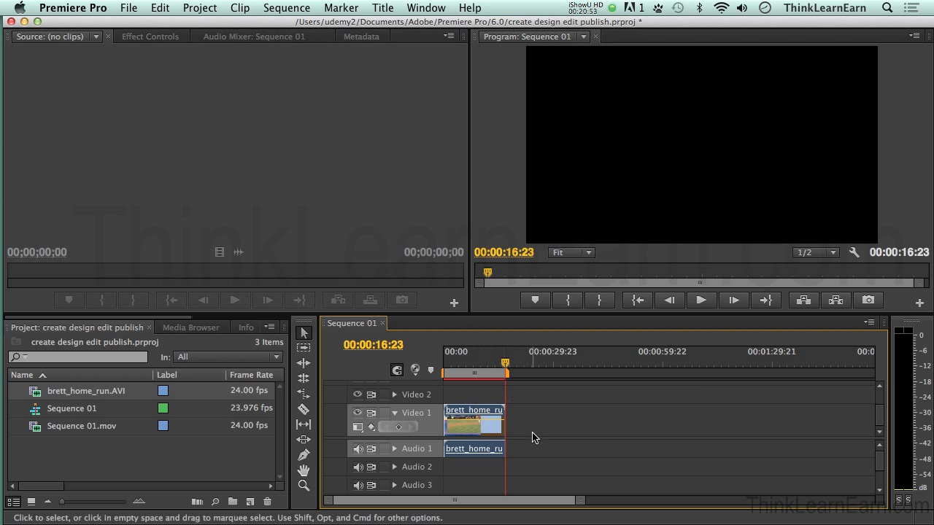
Step: Deselect the brett_home_run.AVI clip in the timeline
click(478, 427)
click(530, 429)
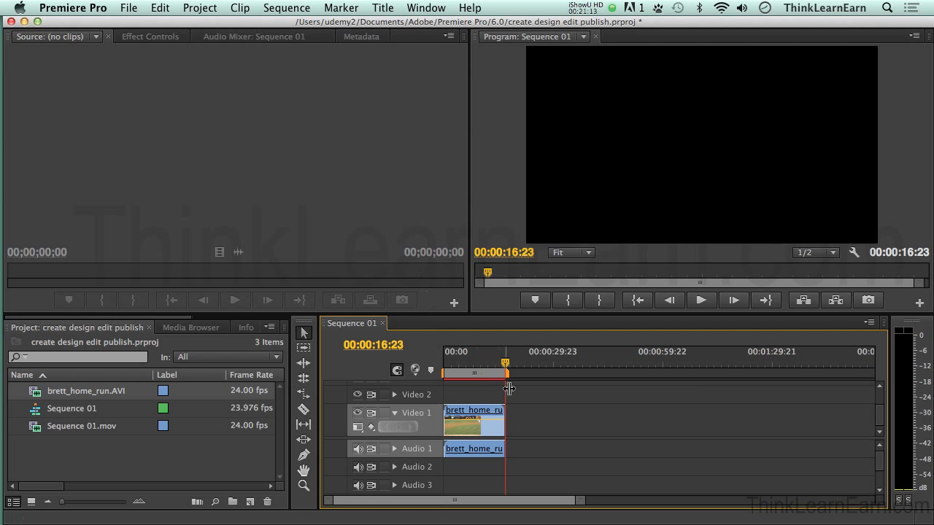
Step: Compare the clip commands with the brett_home_run.AVI timeline clip deselected and selected, then leave it deselected
click(243, 7)
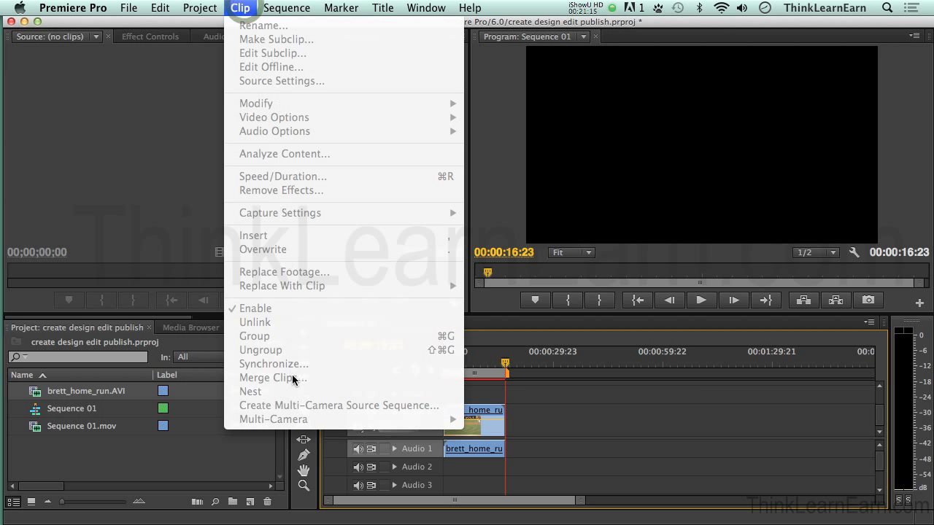
click(184, 158)
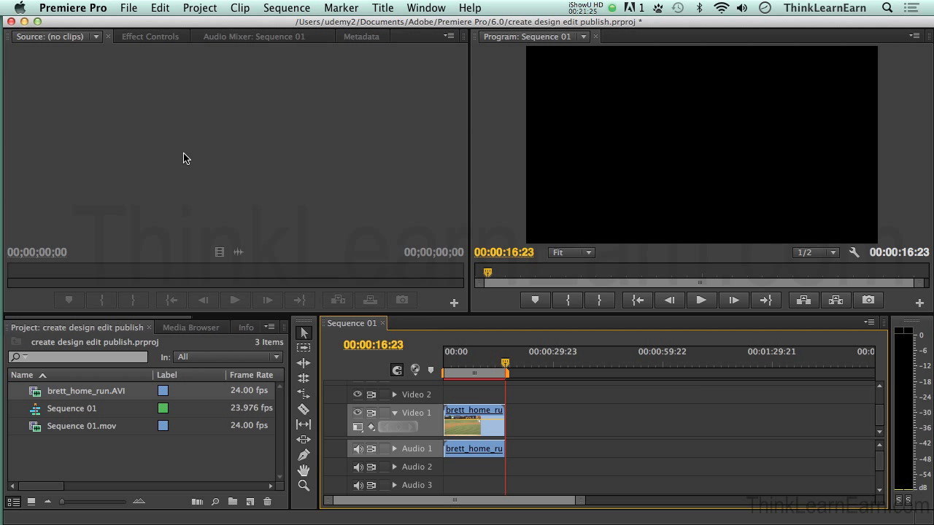
click(475, 426)
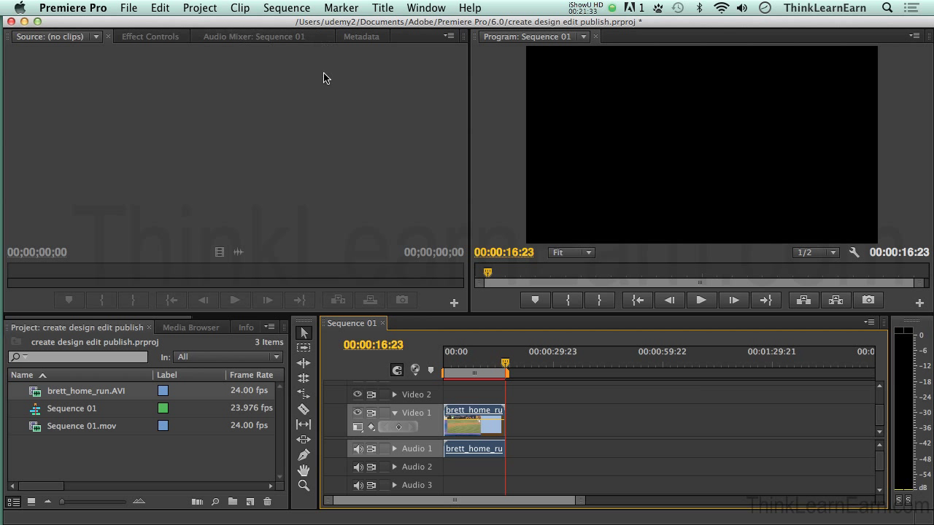
click(252, 7)
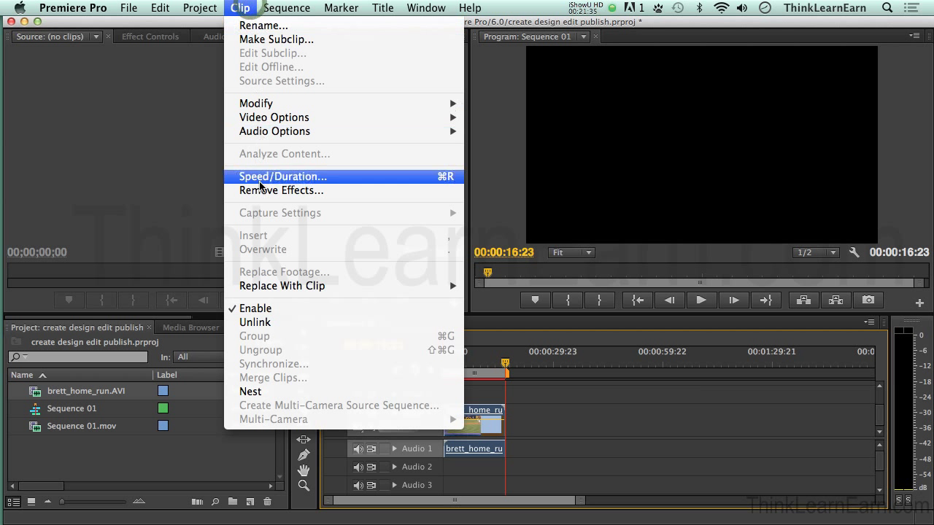
key(Escape)
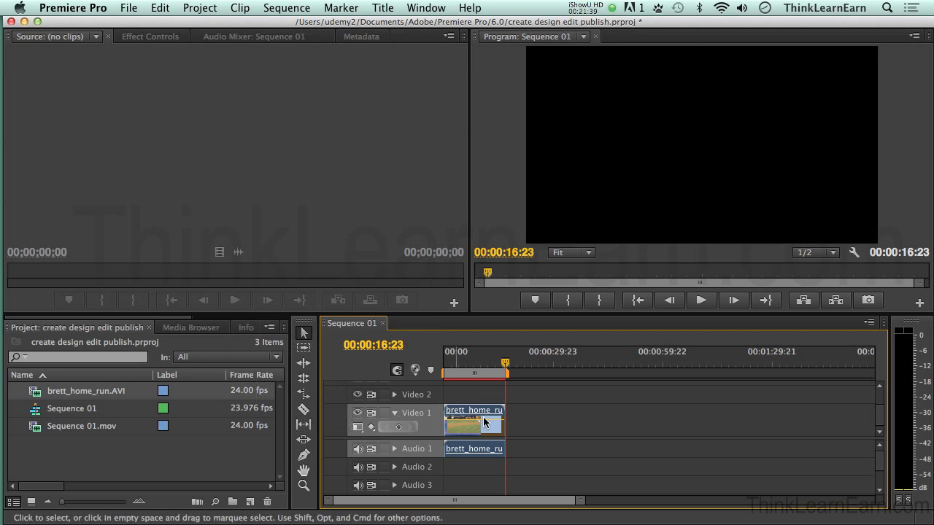
click(555, 433)
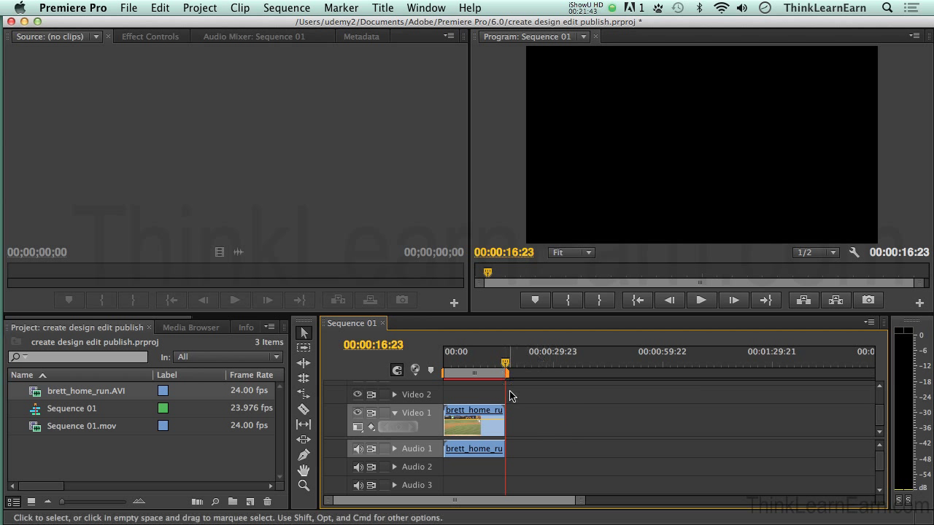
Step: Examine the file commands and the Export formats offered for the sequence, without exporting anything
click(126, 7)
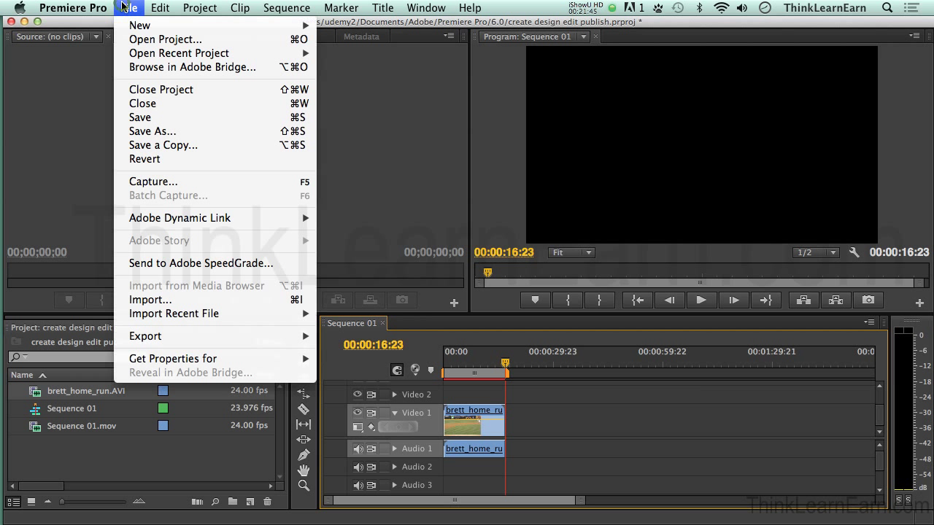
click(126, 7)
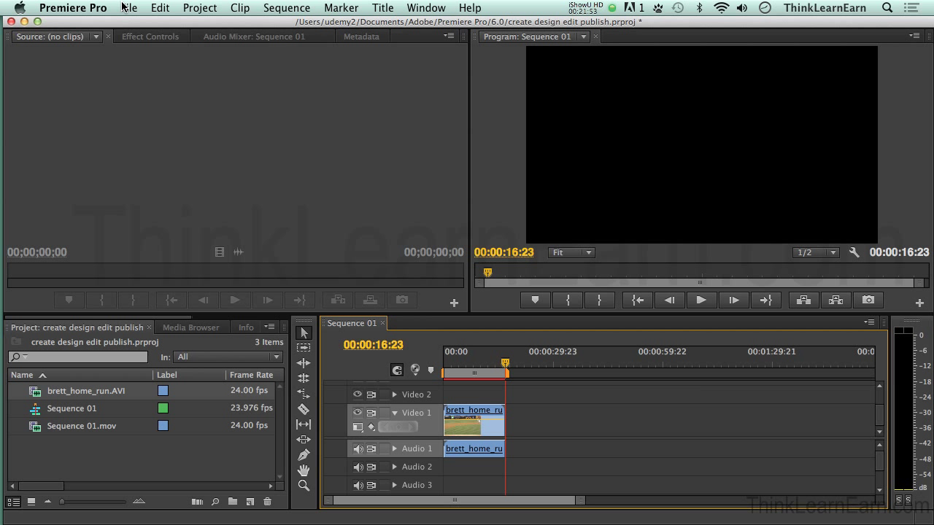
click(126, 7)
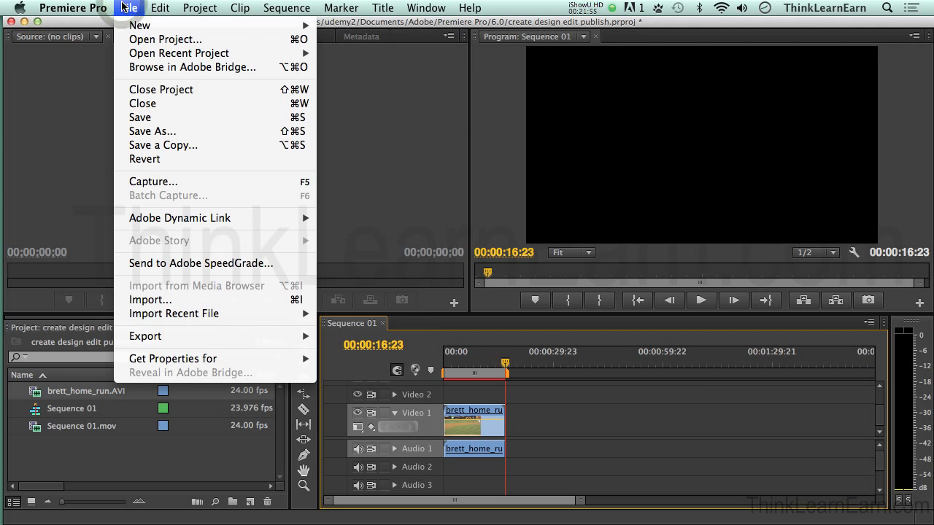
mouse_move(195, 337)
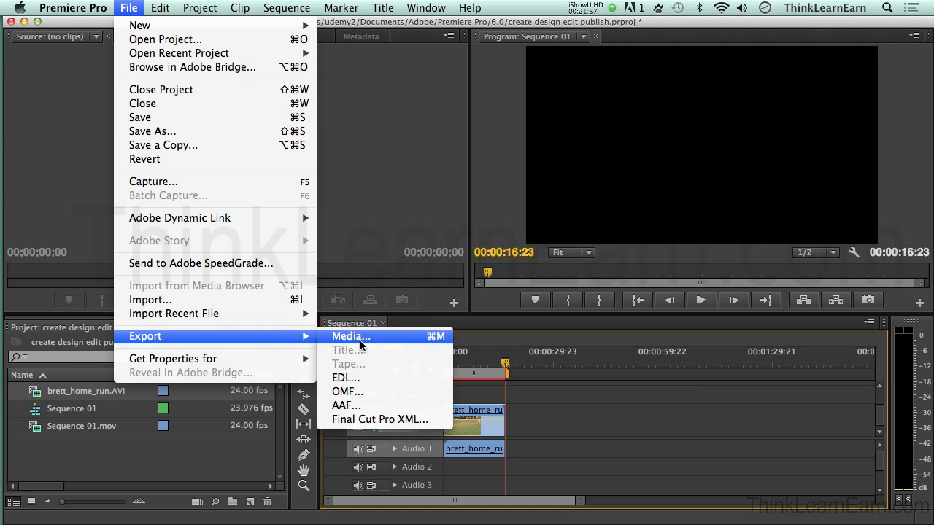
click(574, 376)
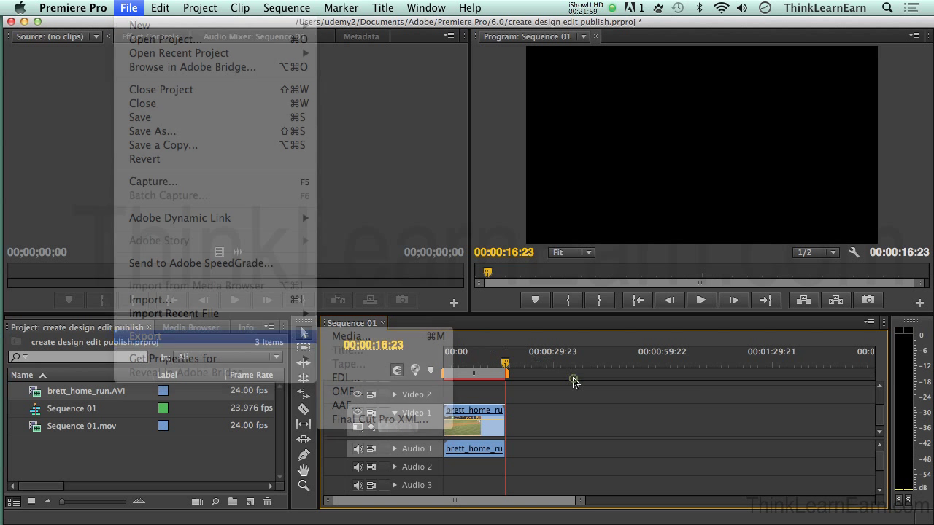
Step: Make the Source monitor active and examine the marker and project commands with no clip selected
click(370, 208)
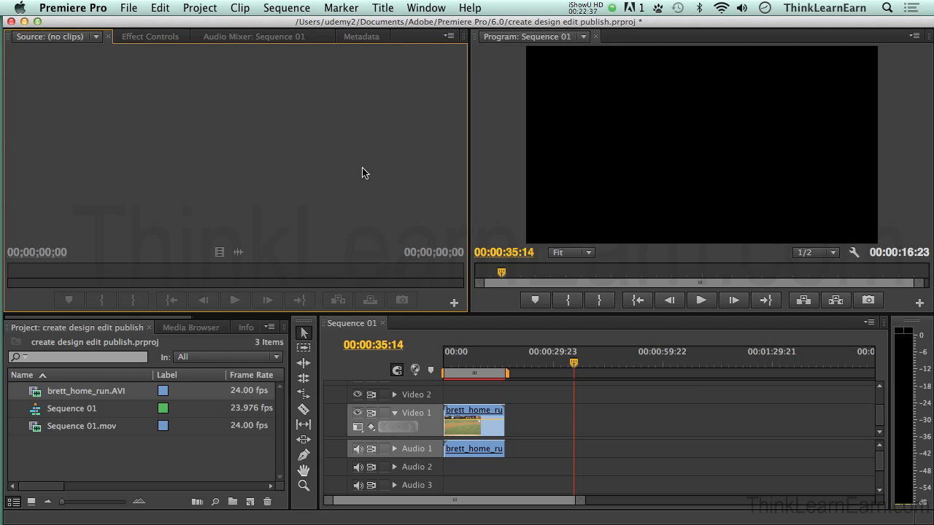
click(356, 8)
mouse_move(274, 13)
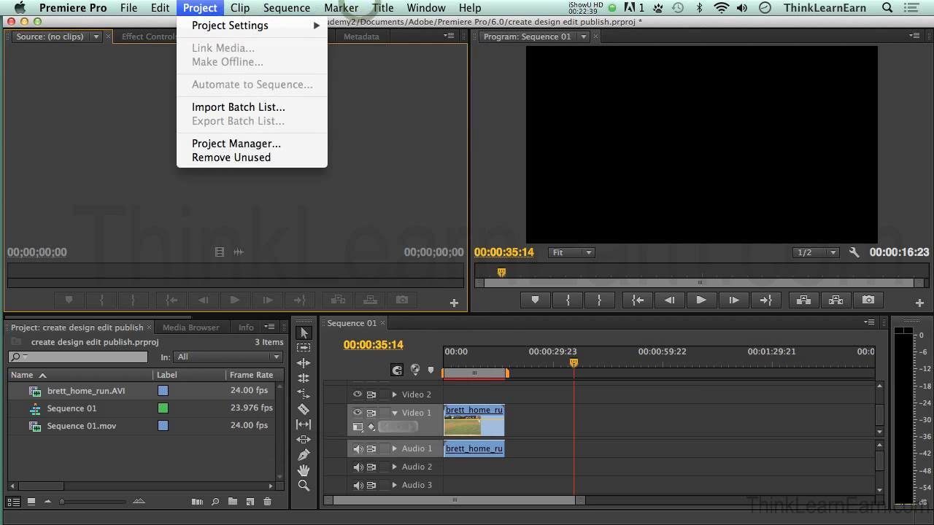
click(232, 5)
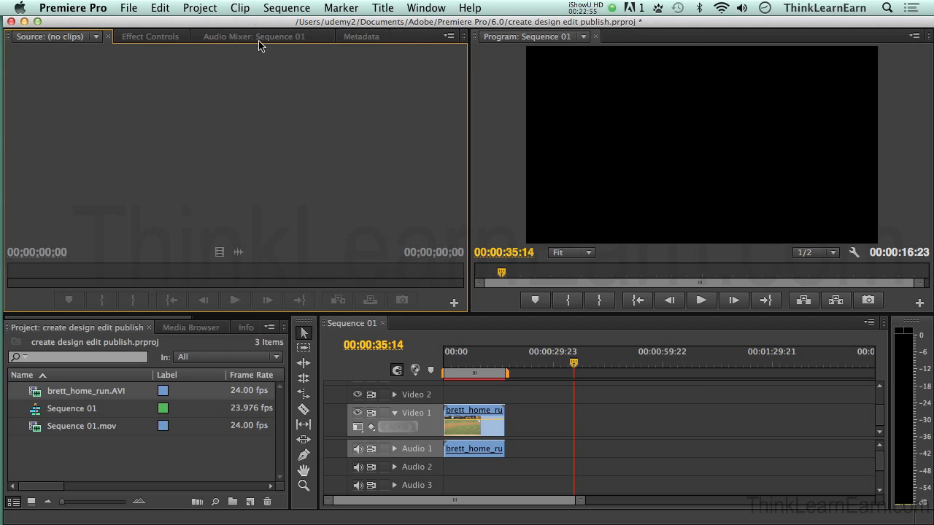
click(311, 136)
Step: Switch to Photoshop and create a new document from the Clipboard preset named "create design edit pubish"
click(515, 98)
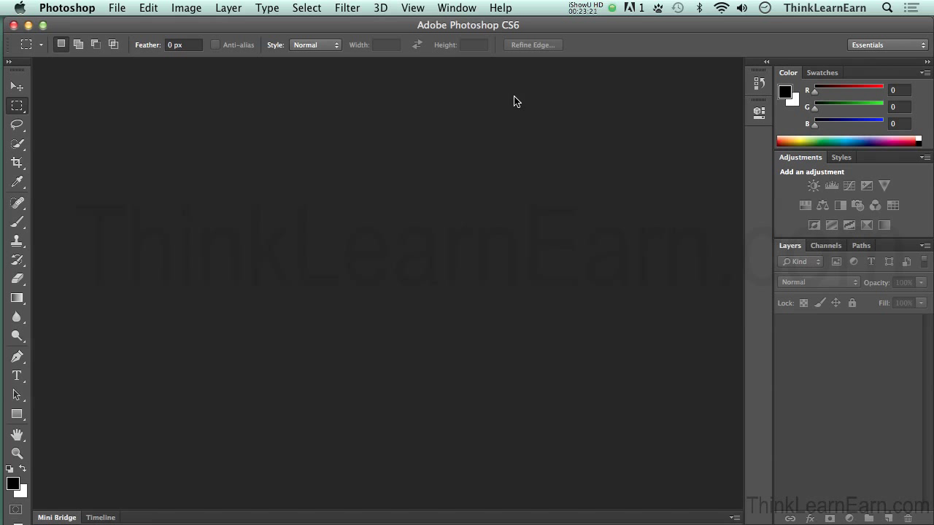
click(119, 8)
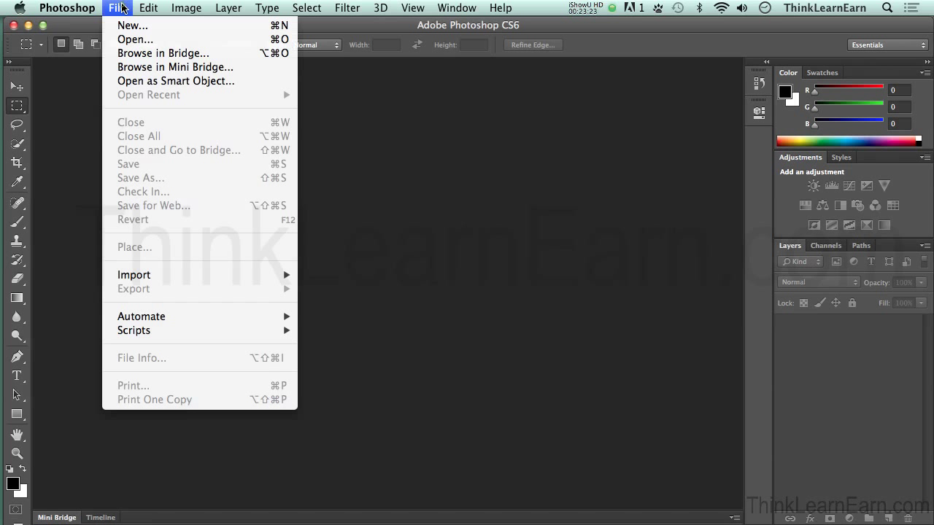
click(129, 27)
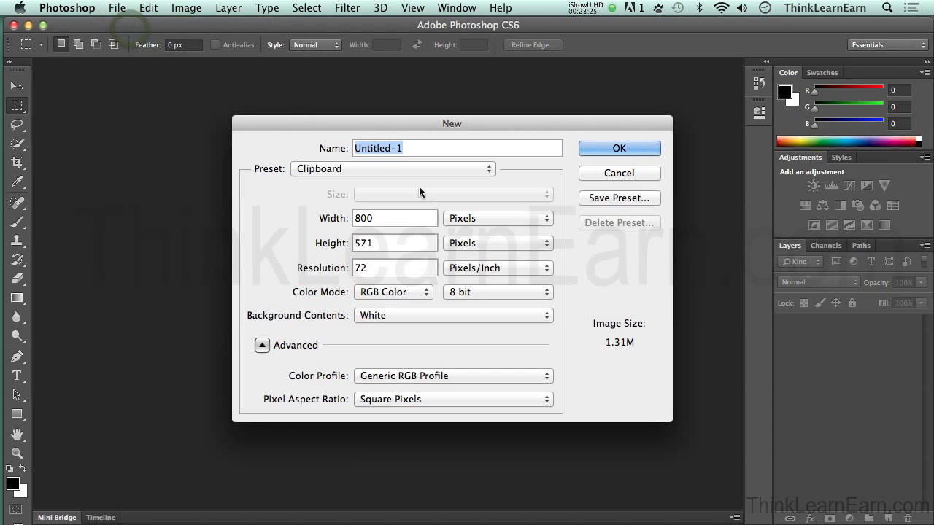
text(create d)
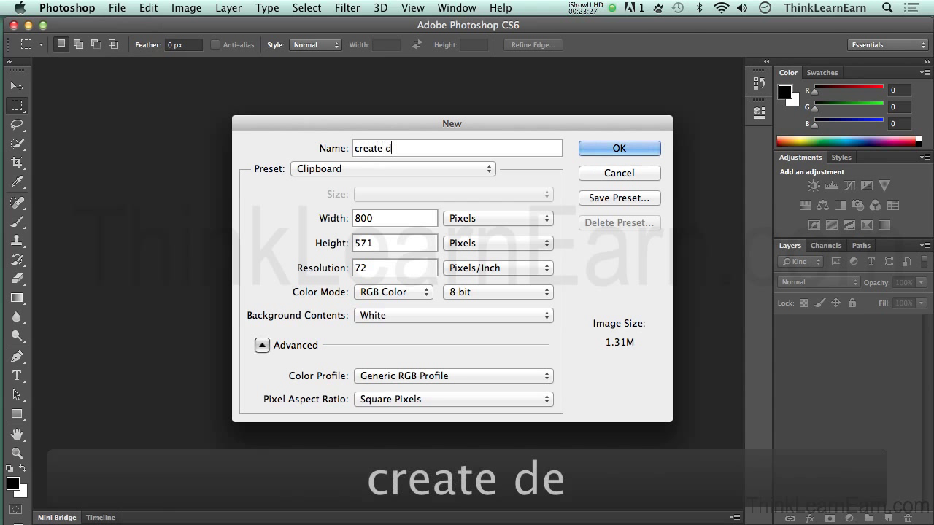
text(esign edirt)
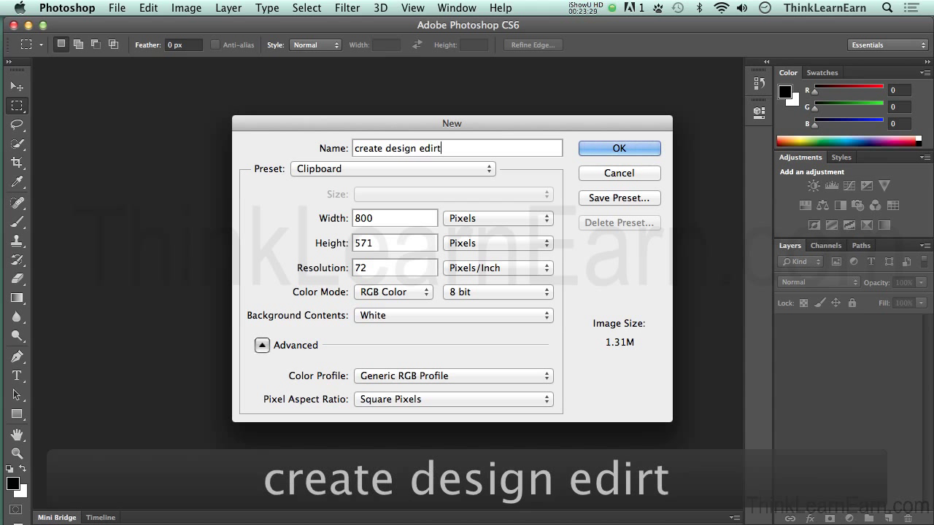
key(BackSpace)
key(BackSpace)
text(t)
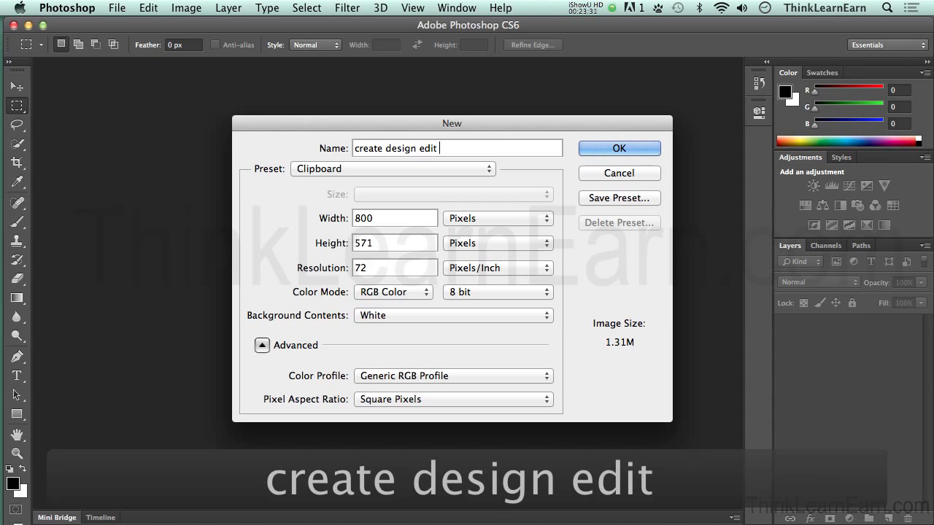
text( pu)
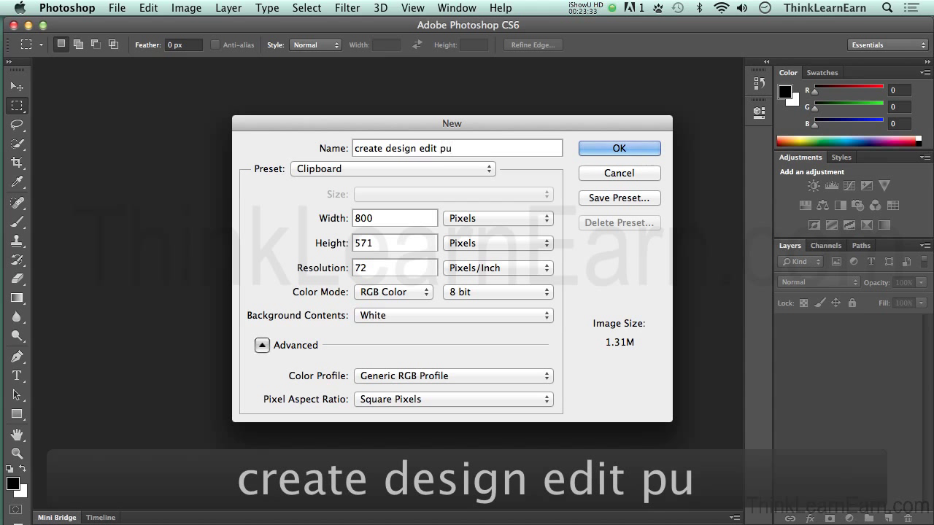
text(bish)
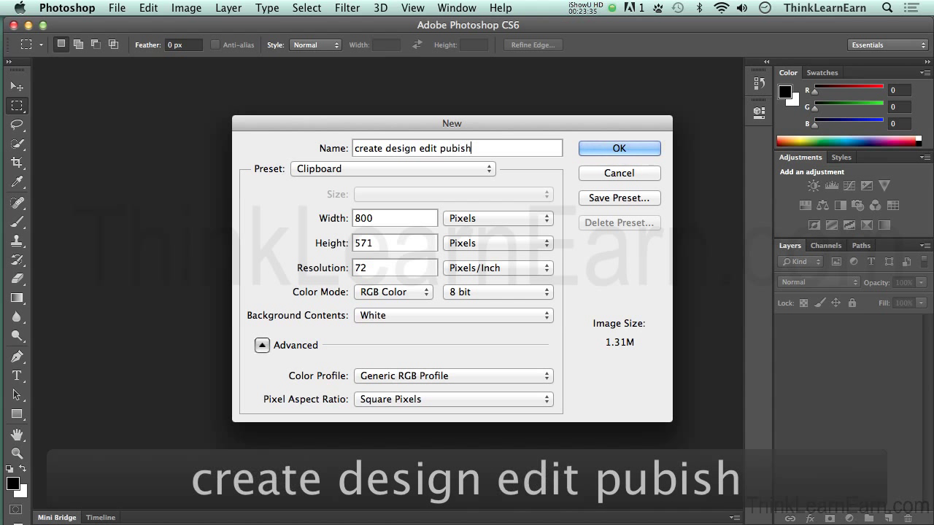
click(619, 149)
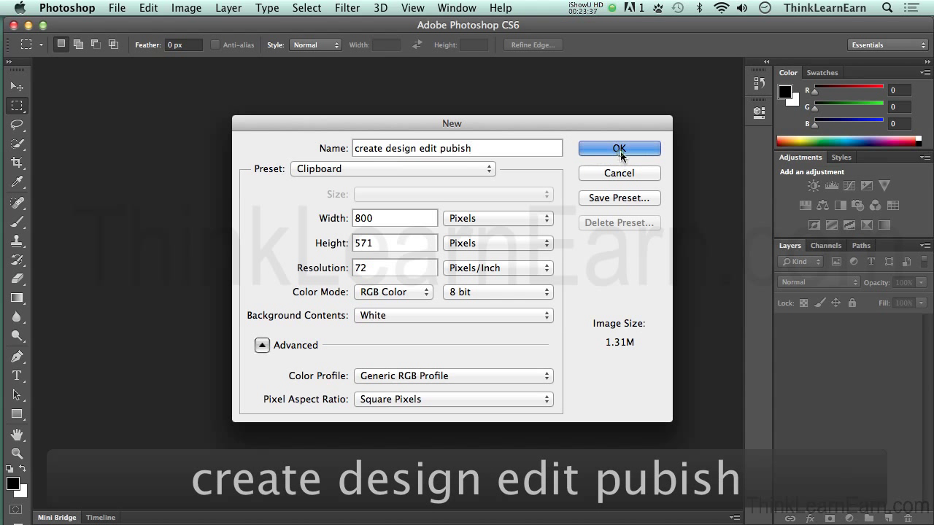
Step: Paste the copied fountain photo and save the document as a PSD in the youtube-udemy-cr...esign-edit-publish folder, keeping Maximize Compatibility on
key(super+v)
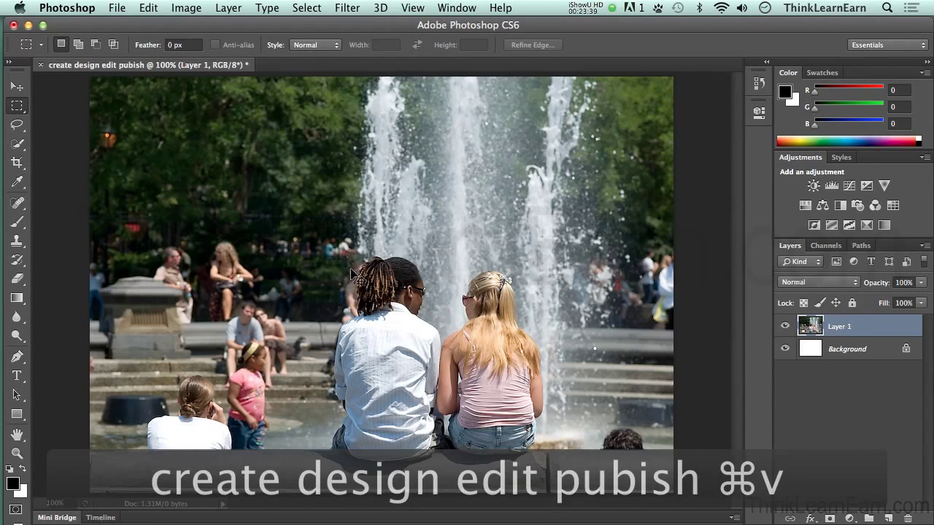
key(super+s)
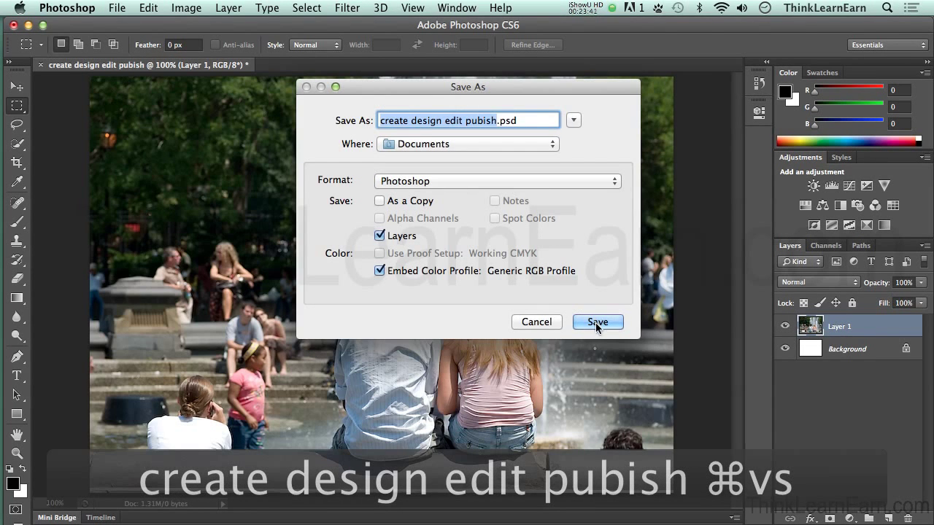
click(573, 121)
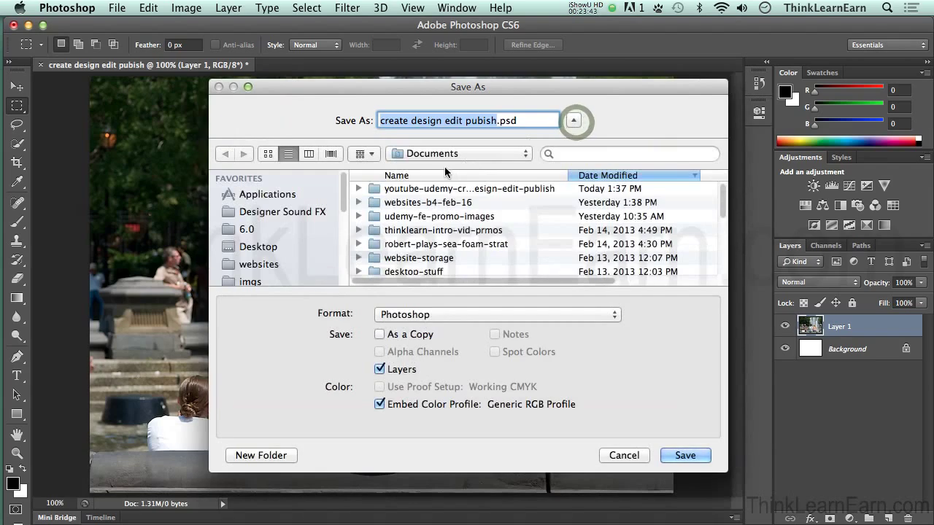
double_click(446, 189)
click(678, 455)
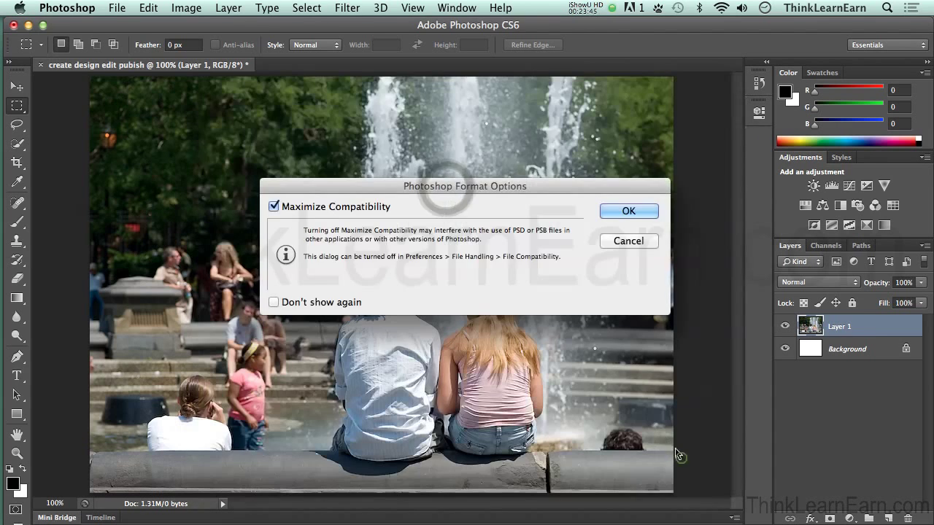
click(615, 213)
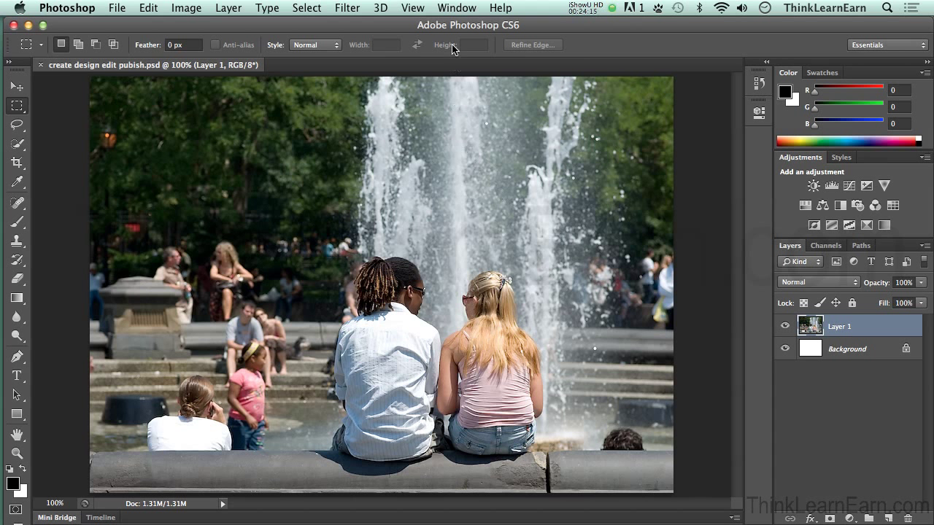
Step: Examine the window, view, file, edit and image commands for the saved document, without applying any
click(457, 9)
mouse_move(504, 9)
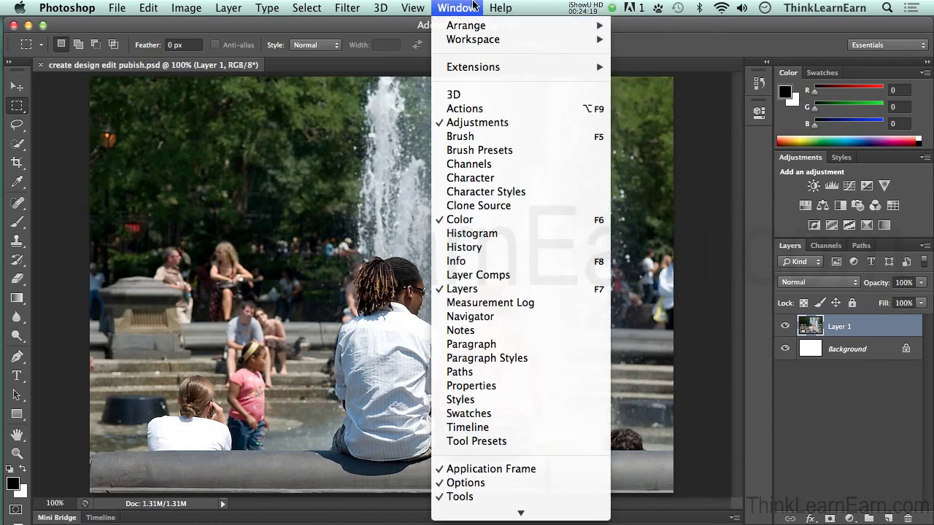
click(411, 8)
click(411, 7)
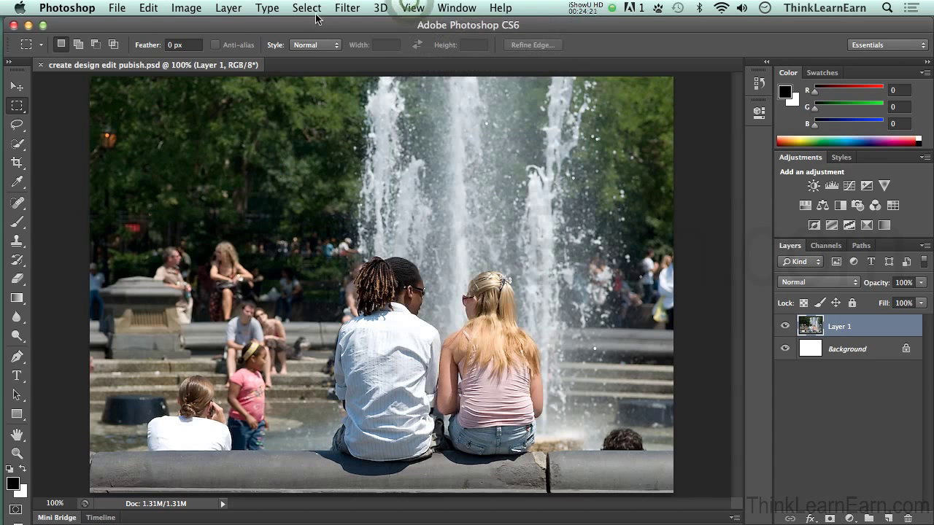
click(118, 9)
click(118, 9)
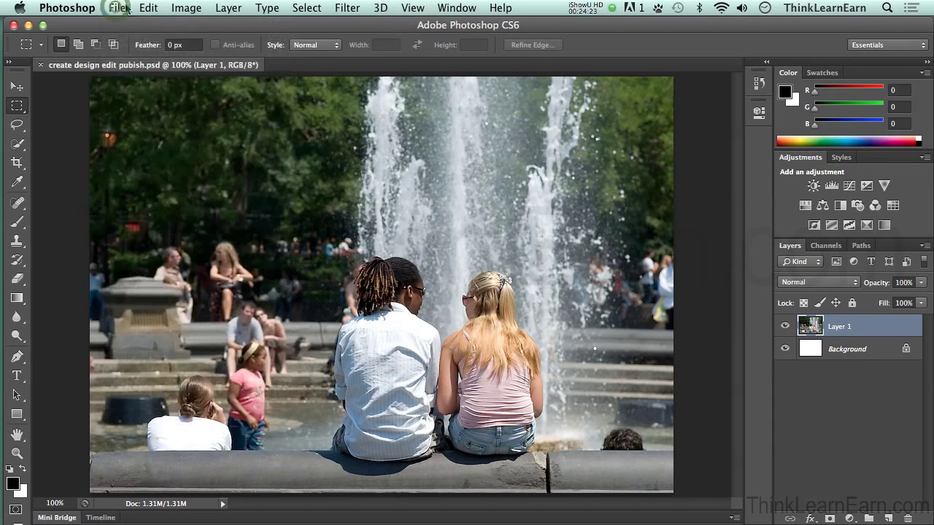
click(147, 8)
click(147, 7)
click(187, 8)
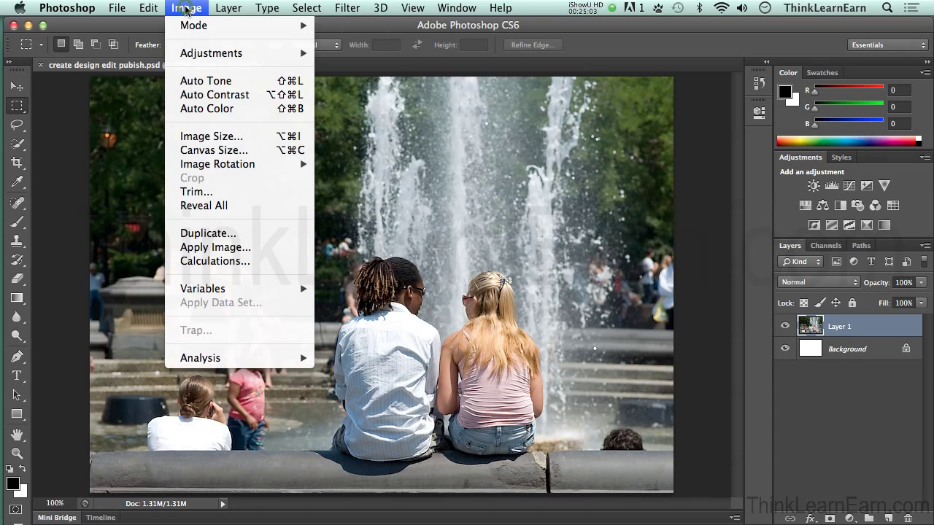
mouse_move(186, 26)
click(185, 8)
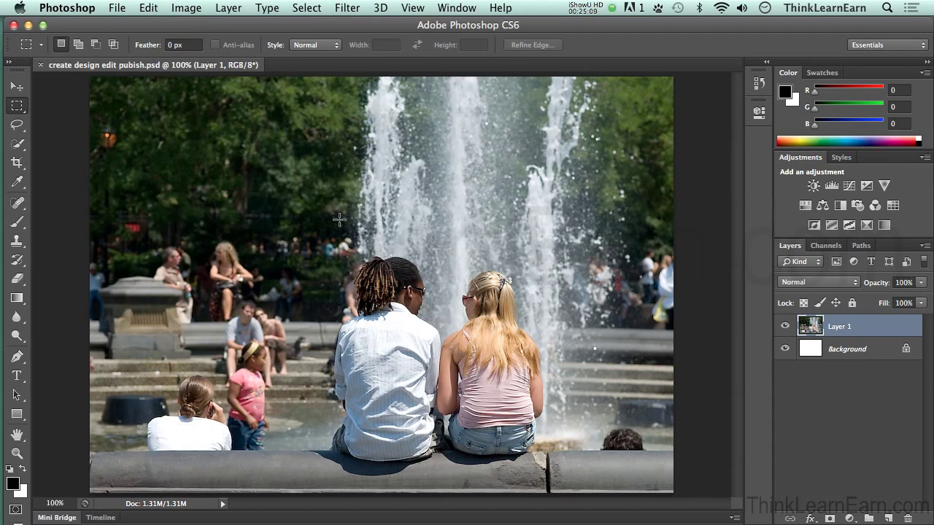
Step: Draw a rectangular marquee around the seated man's head and clear the selection
drag(349, 261, 424, 292)
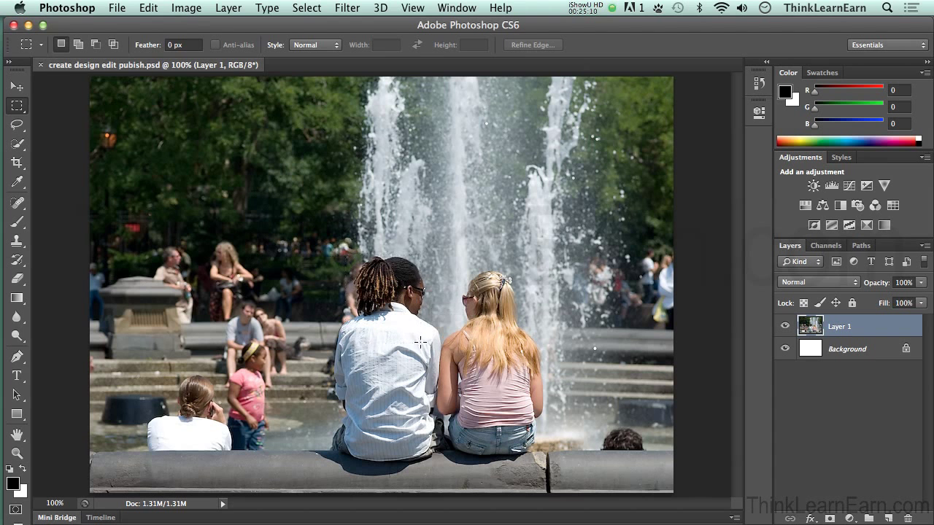
click(434, 289)
click(692, 261)
Step: Examine the image commands, including color modes, adjustments, canvas size and image rotation, without applying any
click(200, 9)
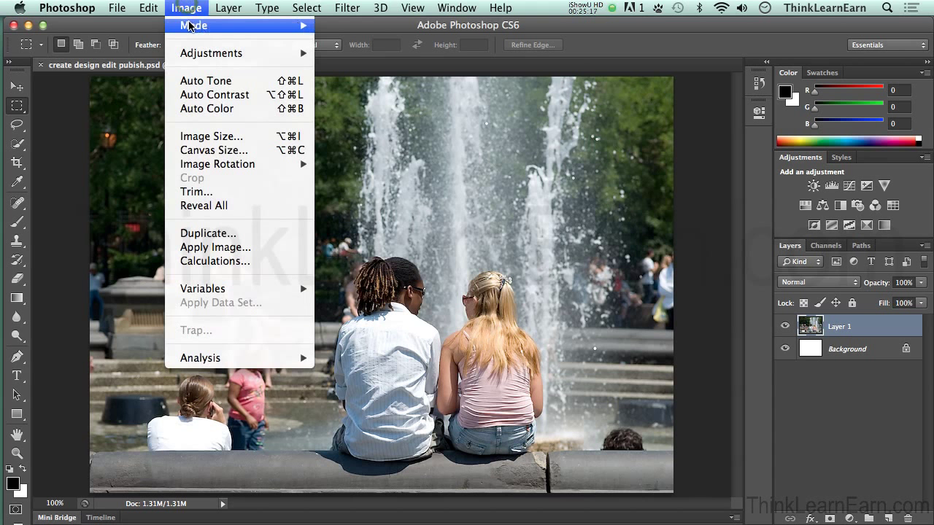
mouse_move(191, 26)
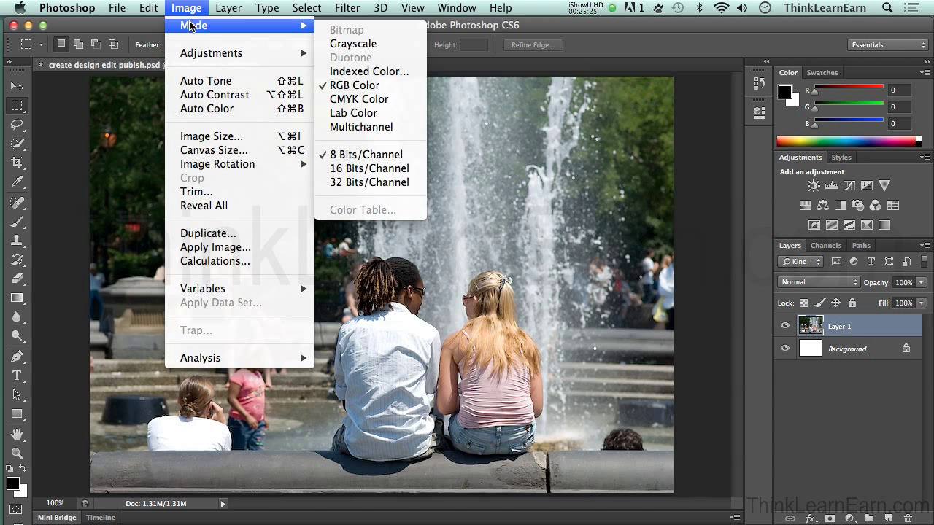
click(186, 8)
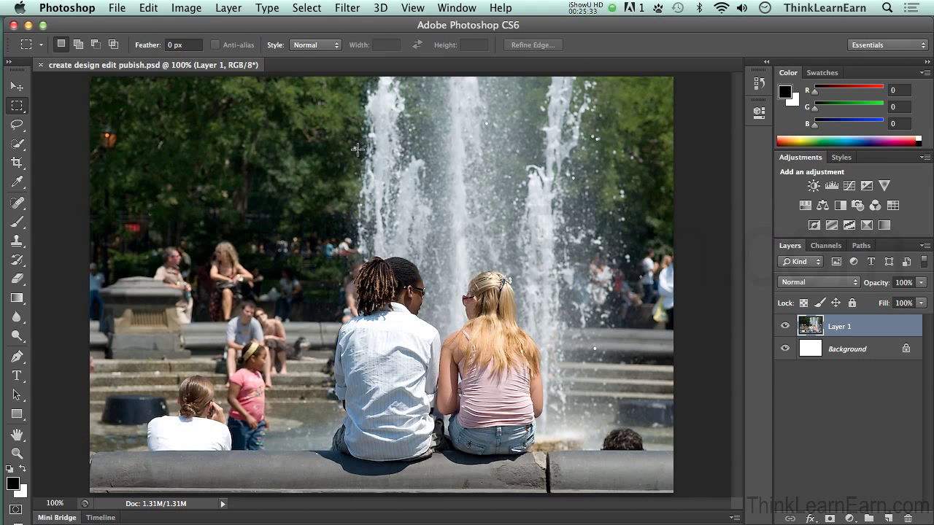
click(186, 15)
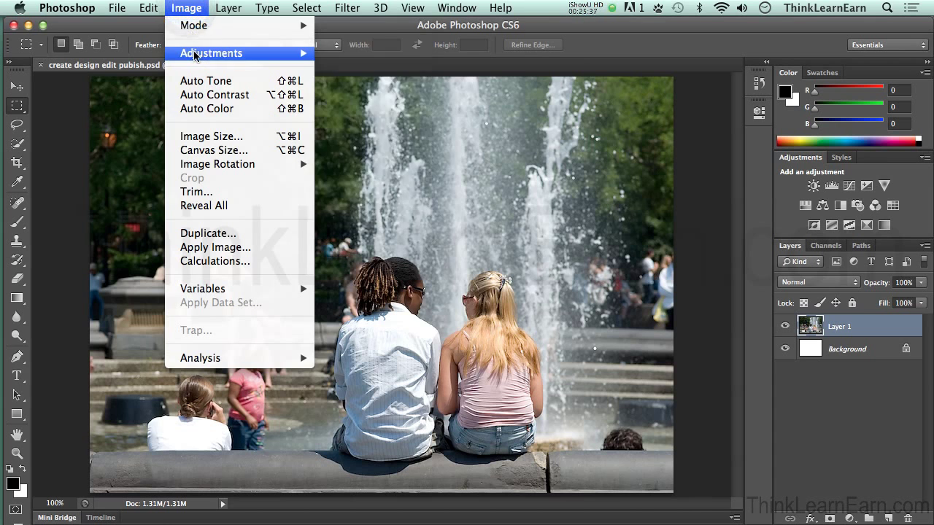
mouse_move(195, 56)
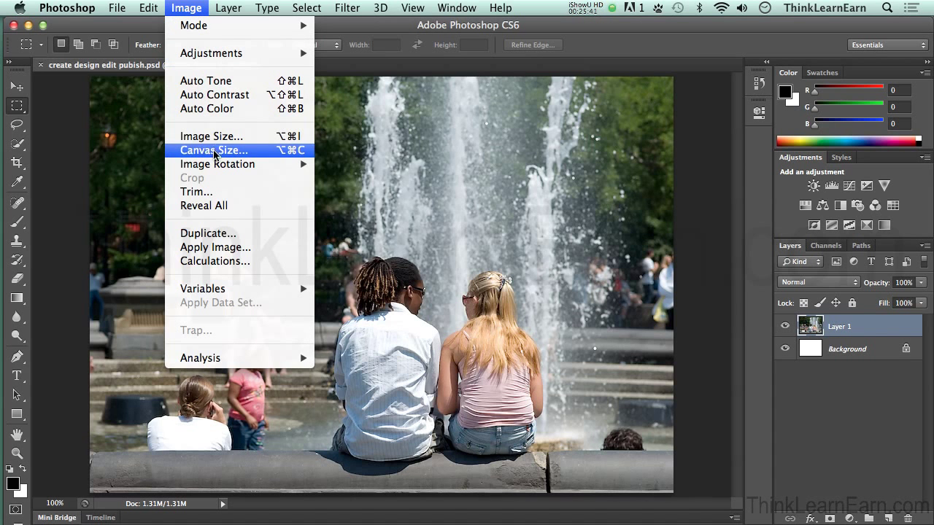
mouse_move(216, 168)
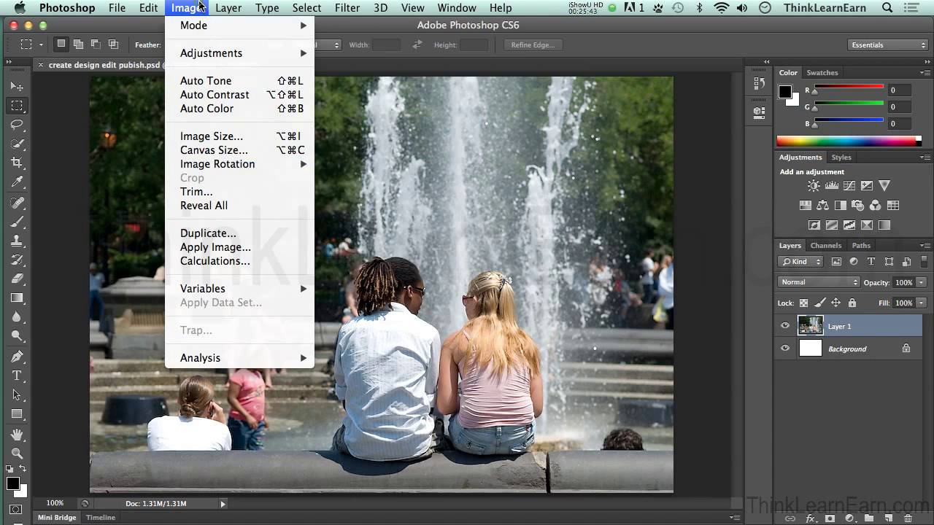
click(203, 9)
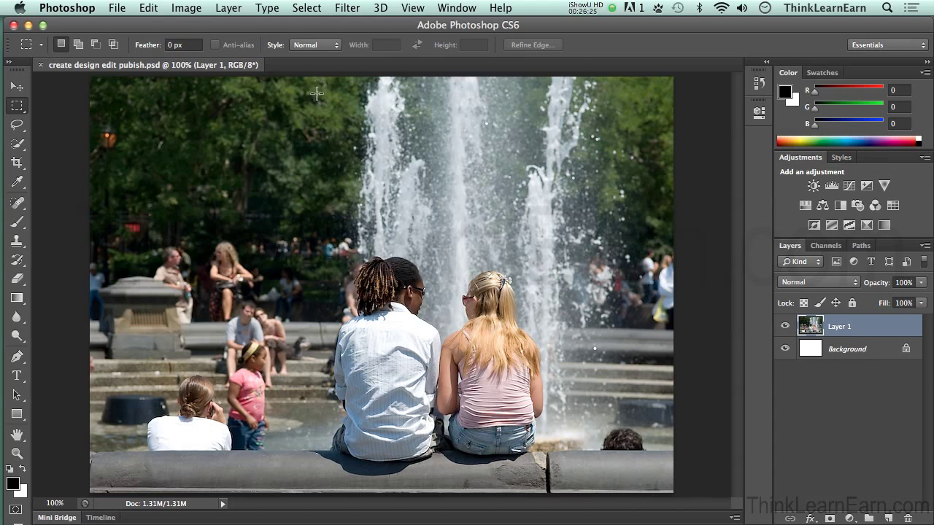
Step: Examine the selection commands and the Color Range options, and cancel without making a selection
click(186, 7)
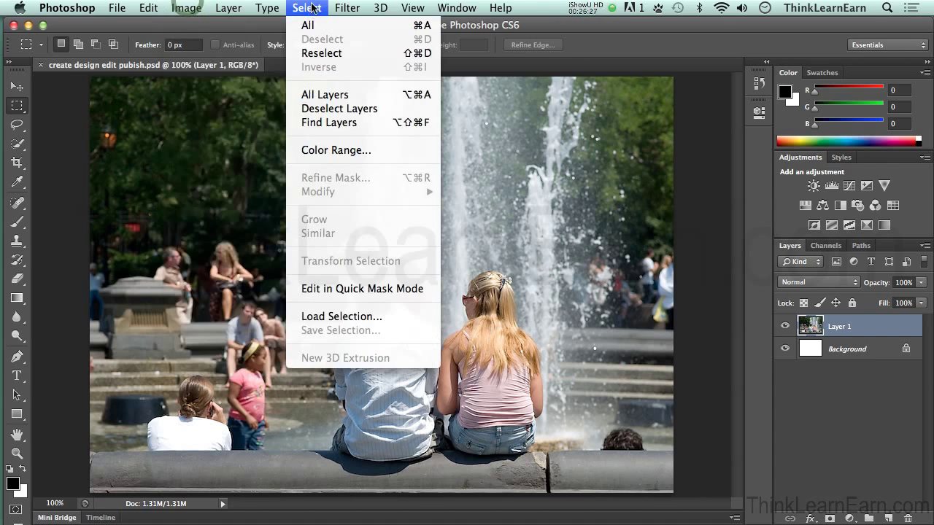
mouse_move(306, 8)
click(306, 7)
click(306, 8)
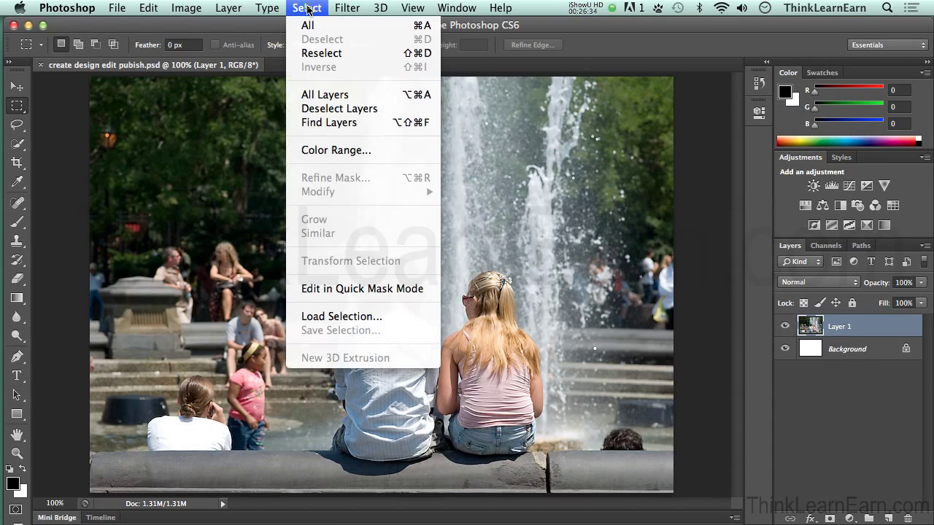
click(334, 149)
drag(446, 97, 558, 154)
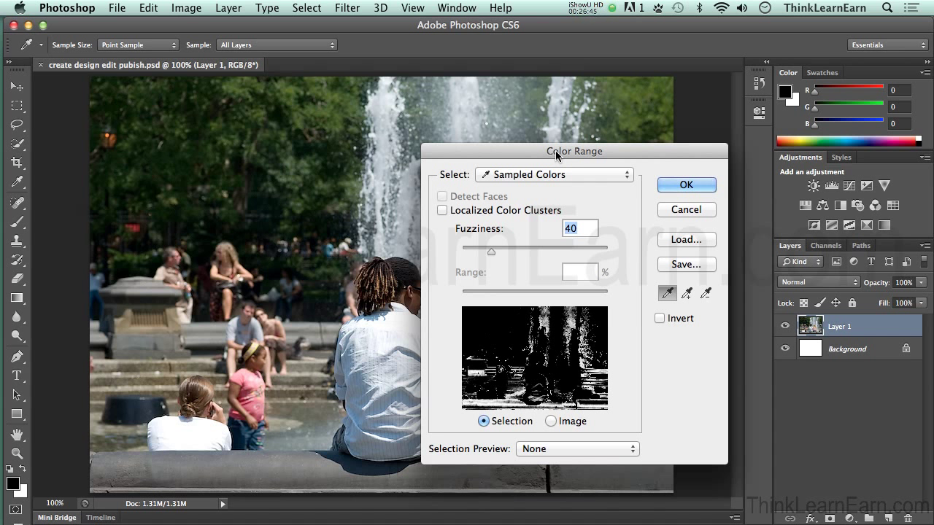
click(686, 210)
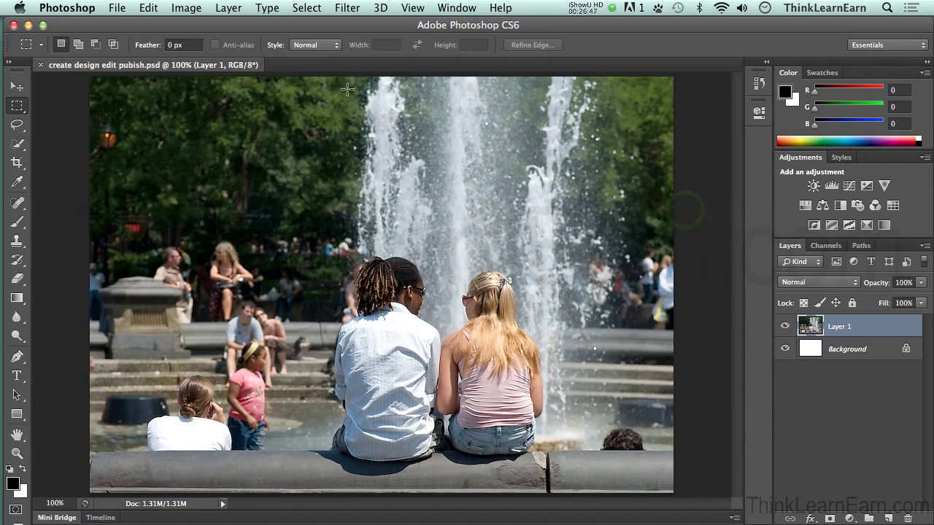
Step: Examine the select, layer, image and filter commands without applying any to the photo
click(193, 9)
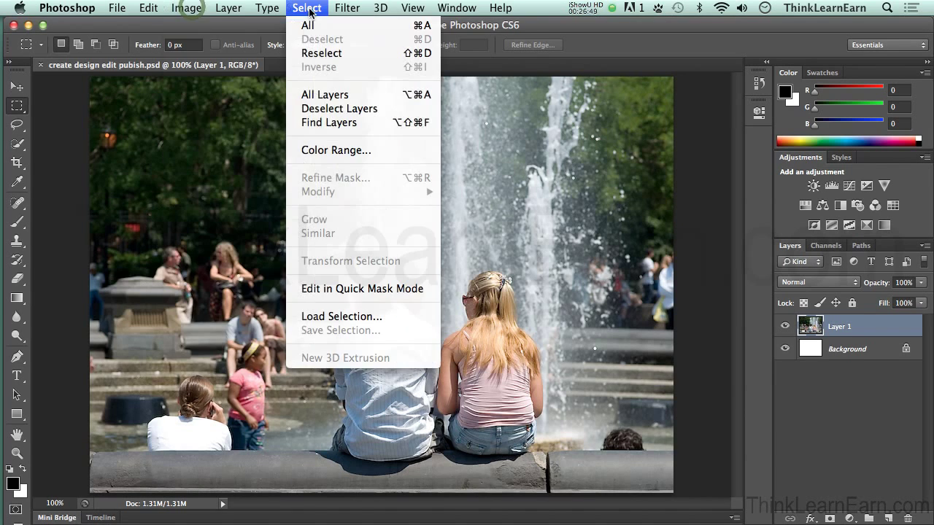
mouse_move(228, 9)
mouse_move(186, 8)
key(Escape)
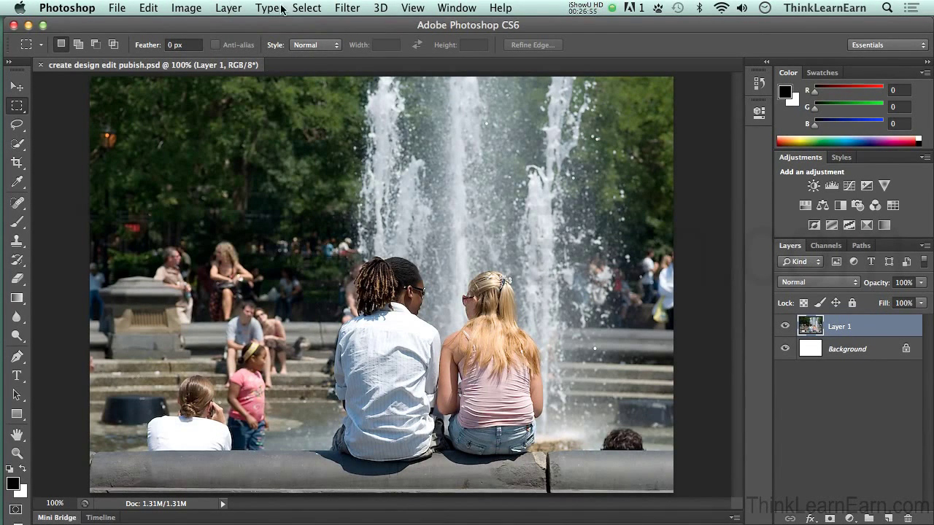
click(353, 11)
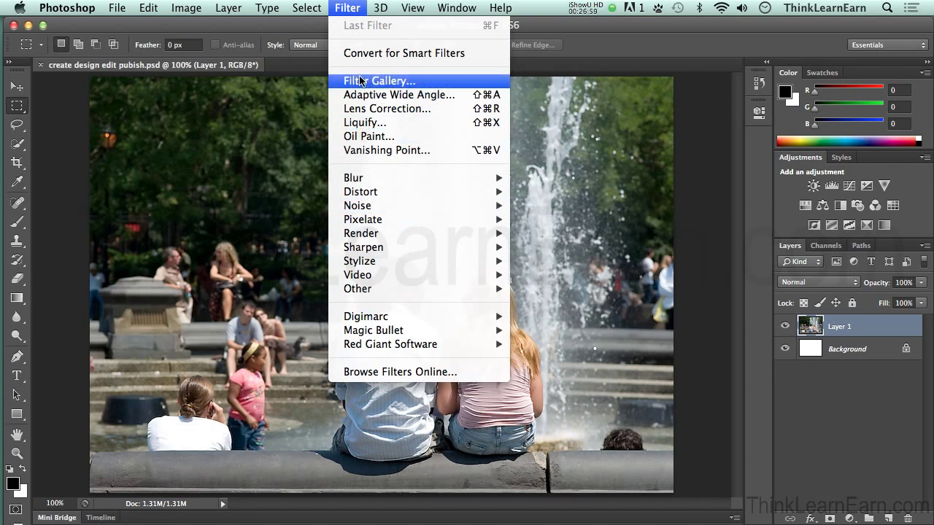
click(354, 10)
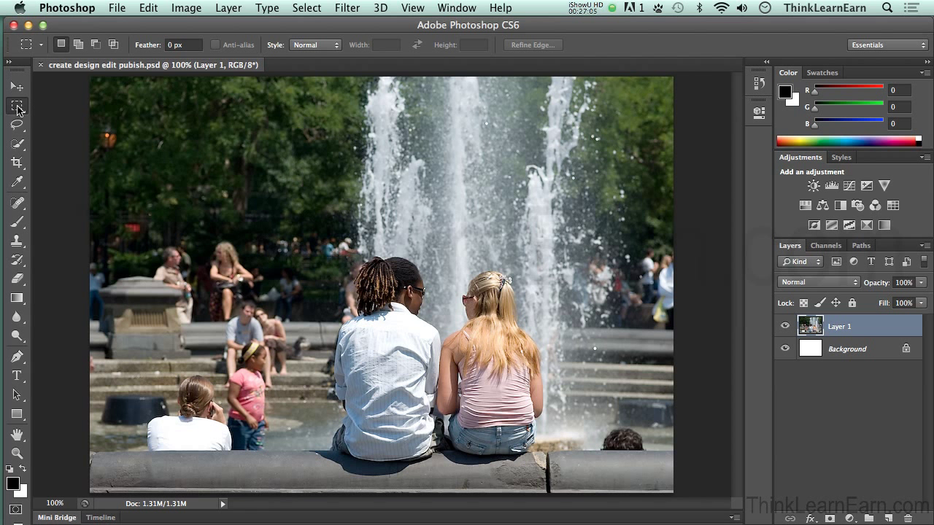
Step: Draw a rectangular marquee around the seated man's head and upper back, and add a smaller rectangle at each of its four corners
key(m)
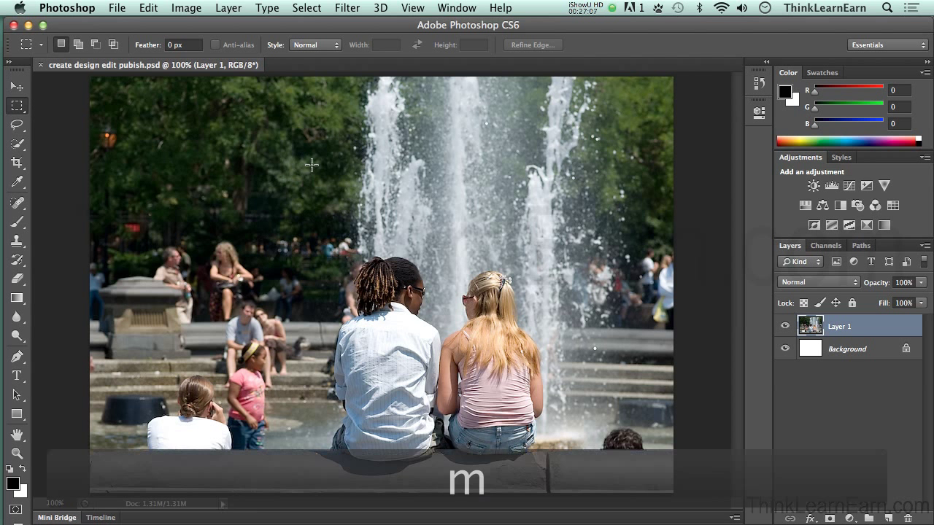
drag(378, 263, 445, 362)
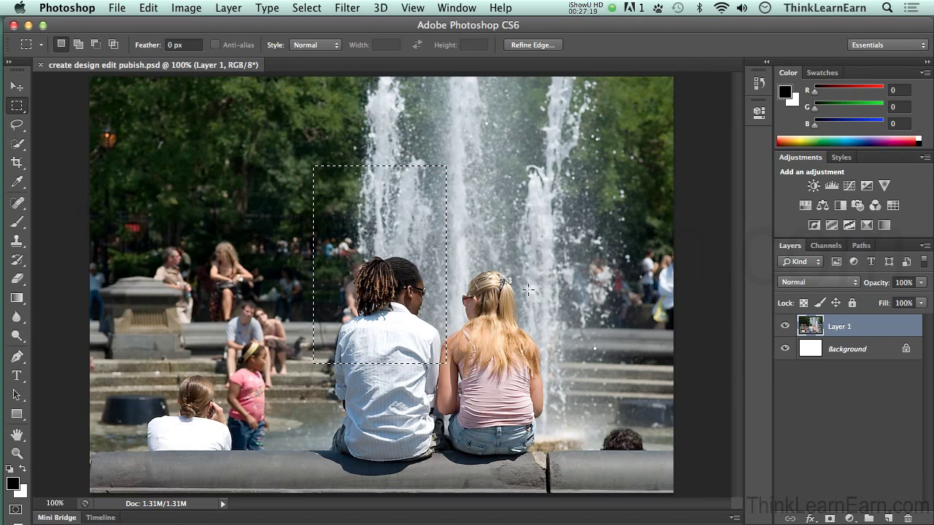
key(shift)
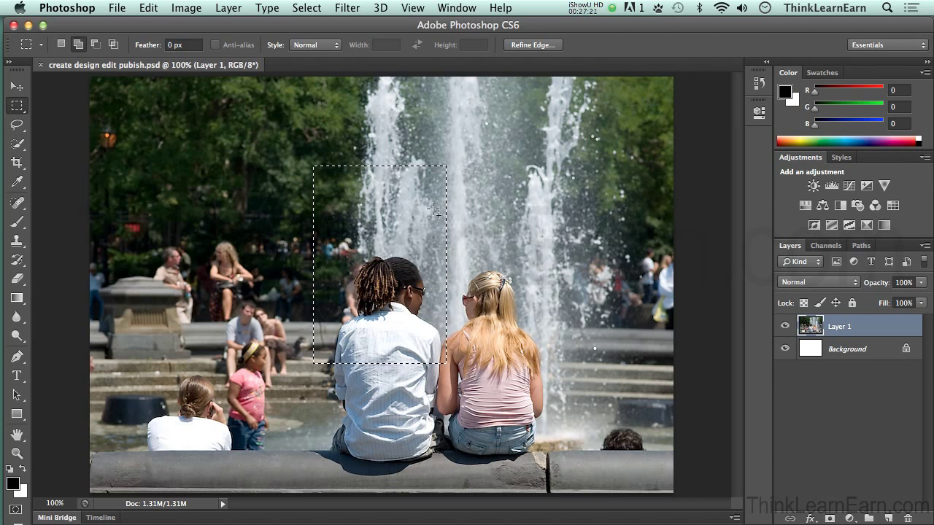
drag(275, 130, 342, 205)
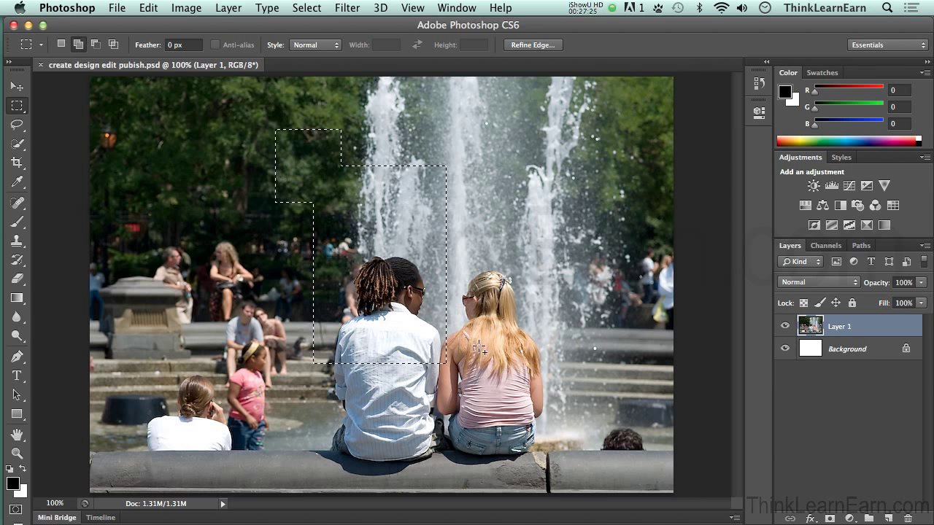
drag(420, 399, 415, 394)
drag(479, 155, 421, 193)
drag(278, 316, 332, 388)
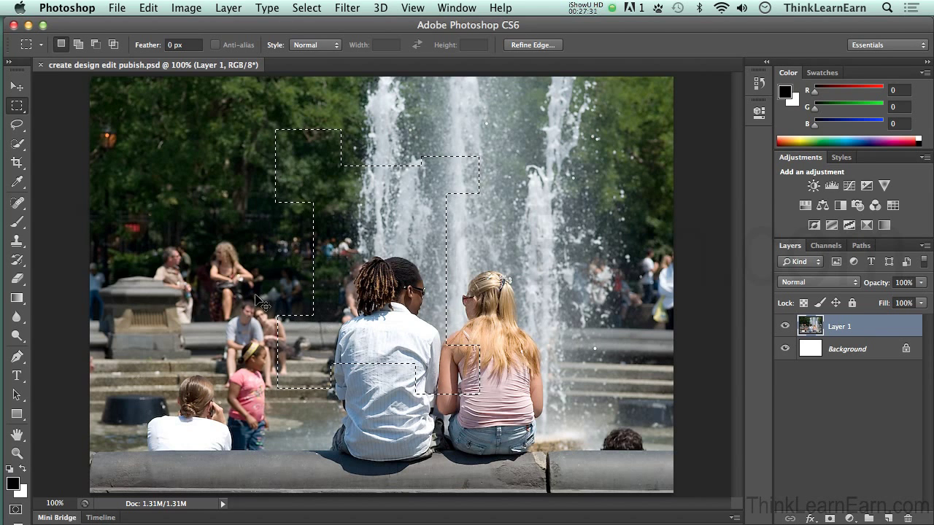
Step: Reshape the selection by subtracting rectangles from its sides and corners and adding one beside the fountain above the woman's head
key(alt)
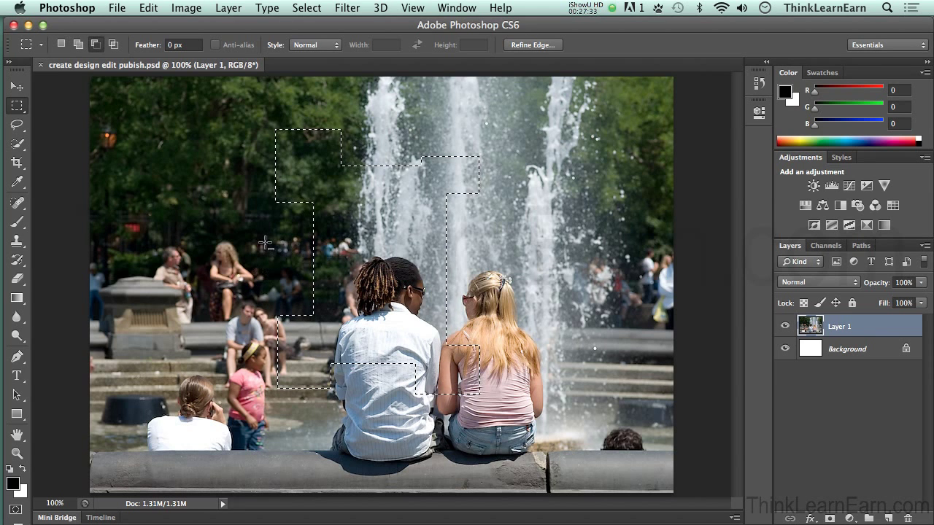
drag(274, 240, 351, 312)
drag(264, 118, 308, 177)
drag(512, 337, 457, 366)
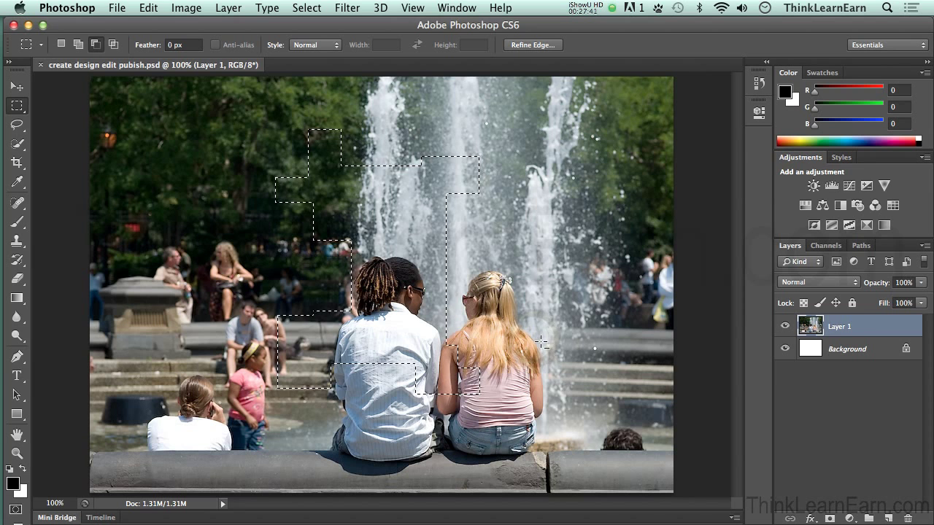
drag(485, 218, 406, 256)
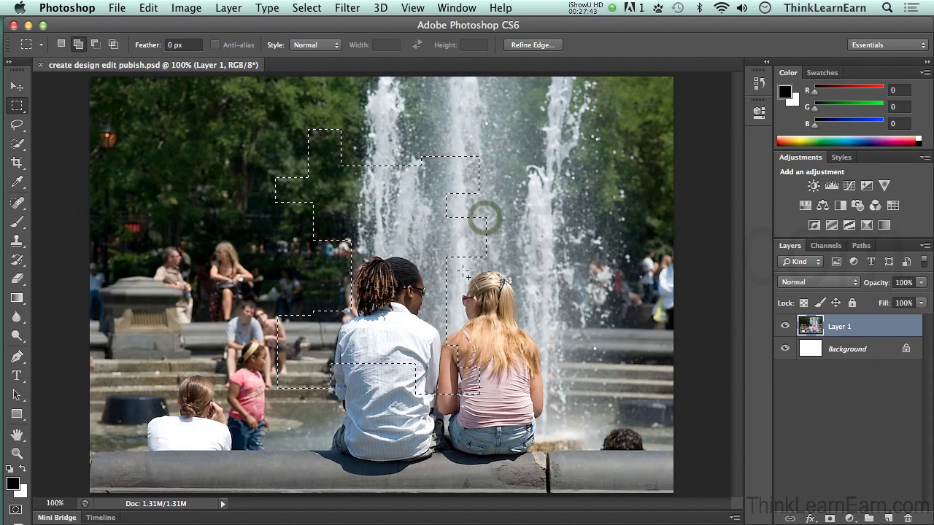
key(alt)
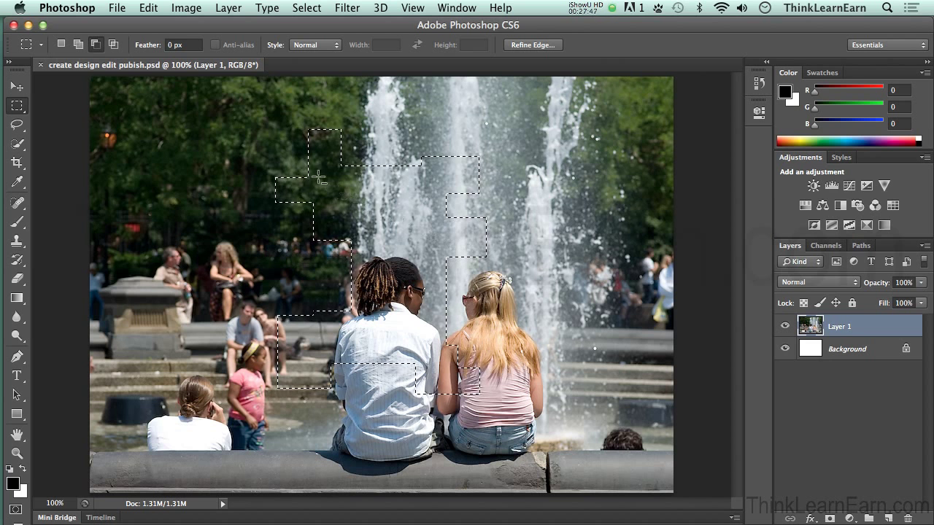
drag(271, 148, 341, 248)
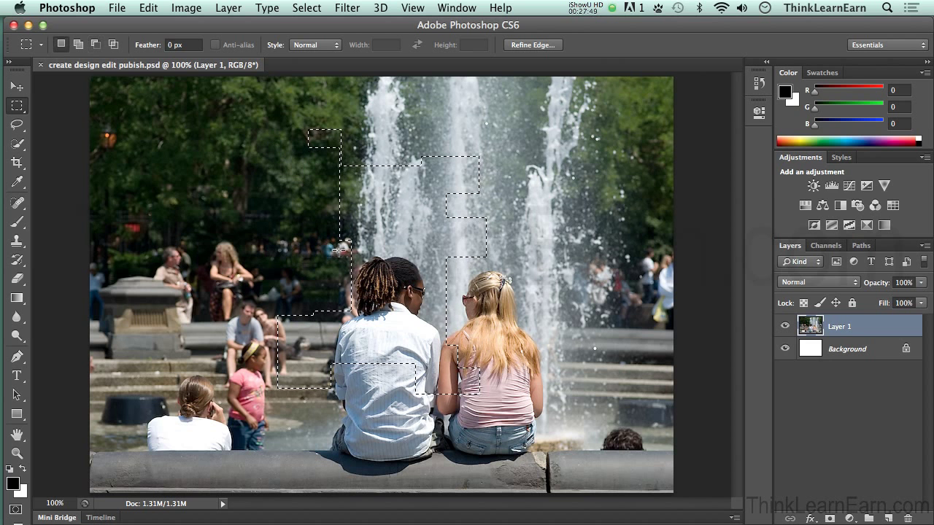
Step: Intersect the selection with a large rectangle around the man's head and upper back, trimming off the selection's upper part and outer edges
key(alt)
key(shift+alt)
drag(315, 213, 344, 244)
drag(446, 370, 505, 403)
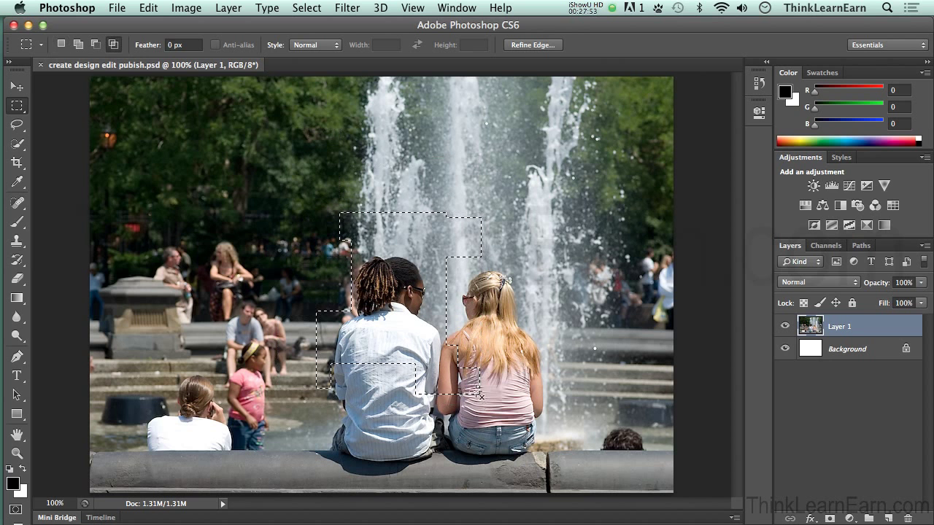
key(alt)
key(shift+alt)
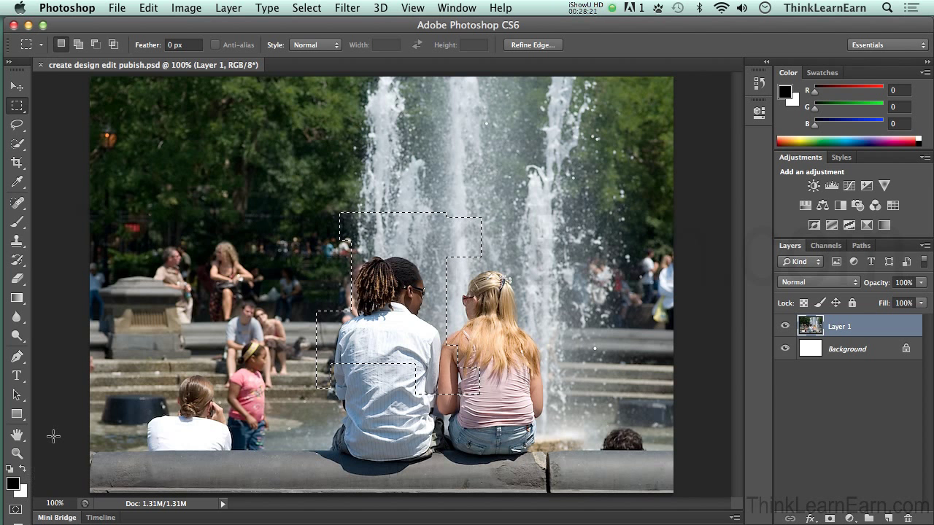
Step: Swap the foreground and background colors back and forth, and set the foreground color to a hot pink swatch
key(x)
key(x)
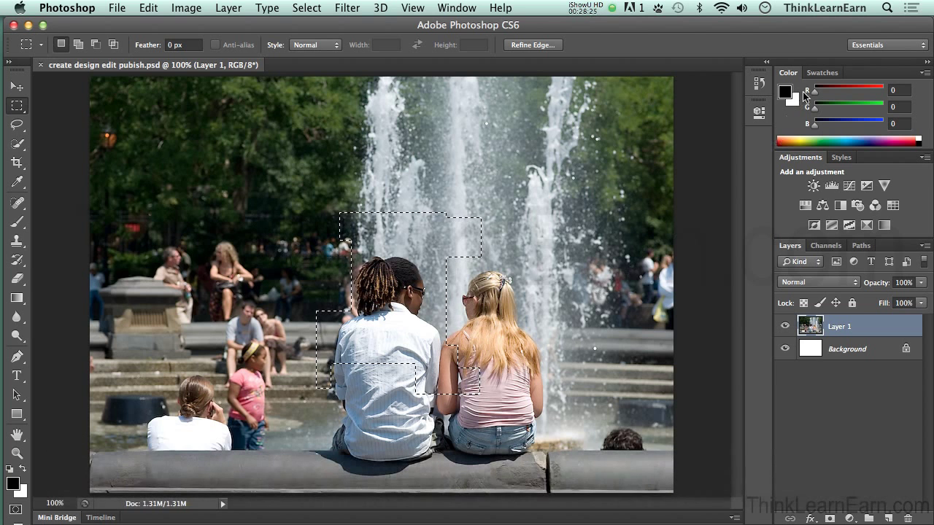
click(823, 72)
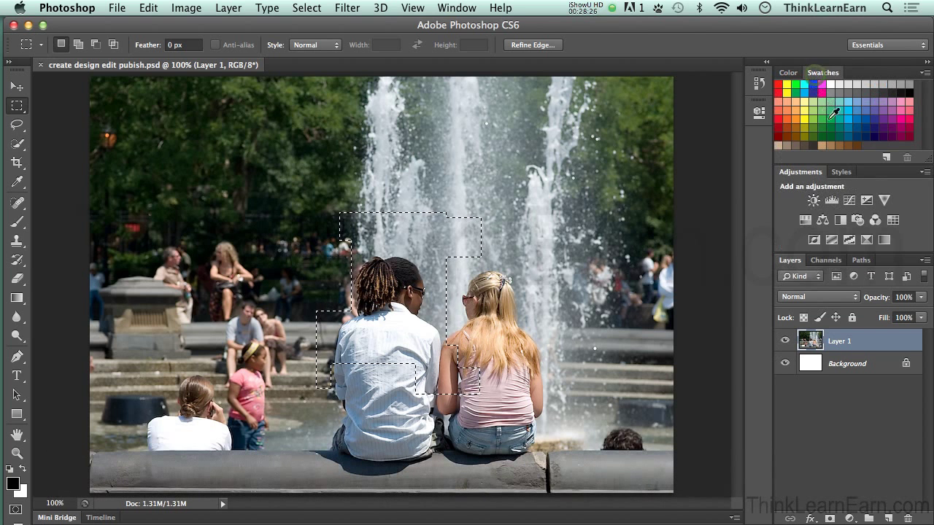
click(899, 119)
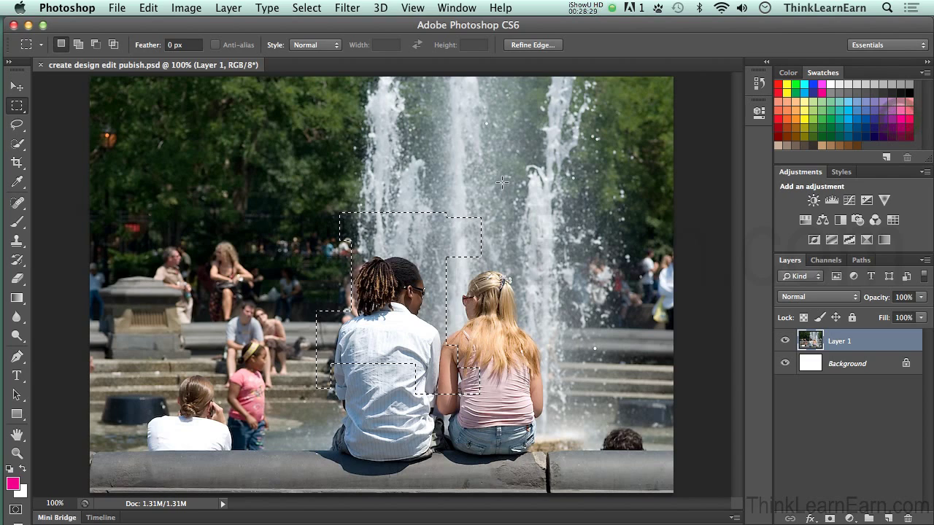
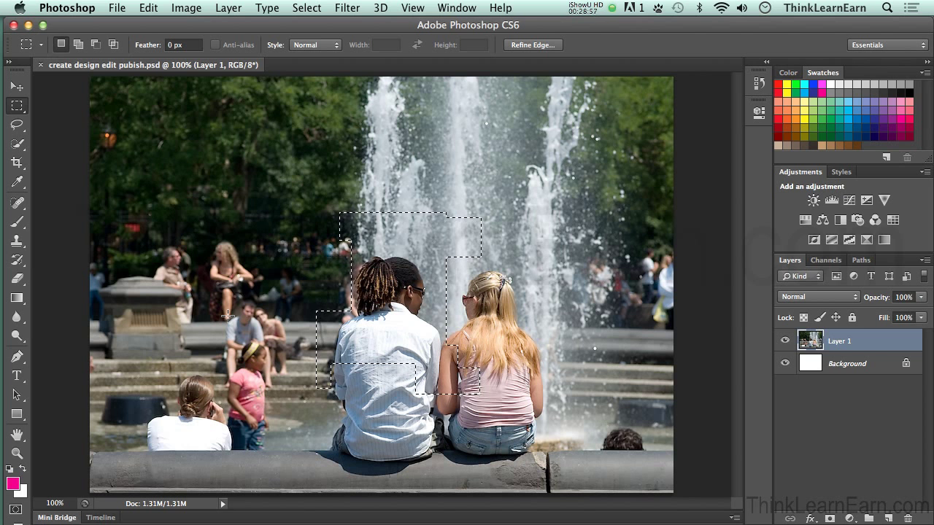
Step: Clear the selected area of Layer 1 and undo the deletion
key(Delete)
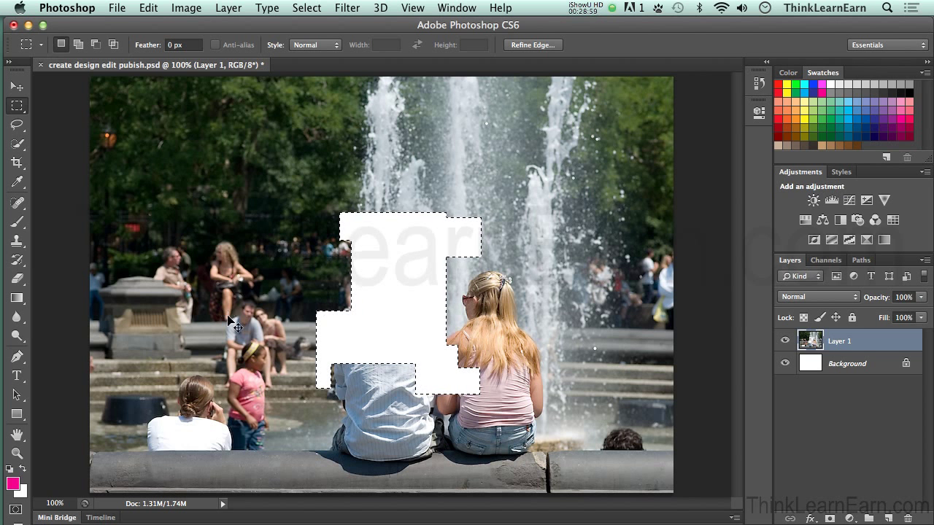
key(super+z)
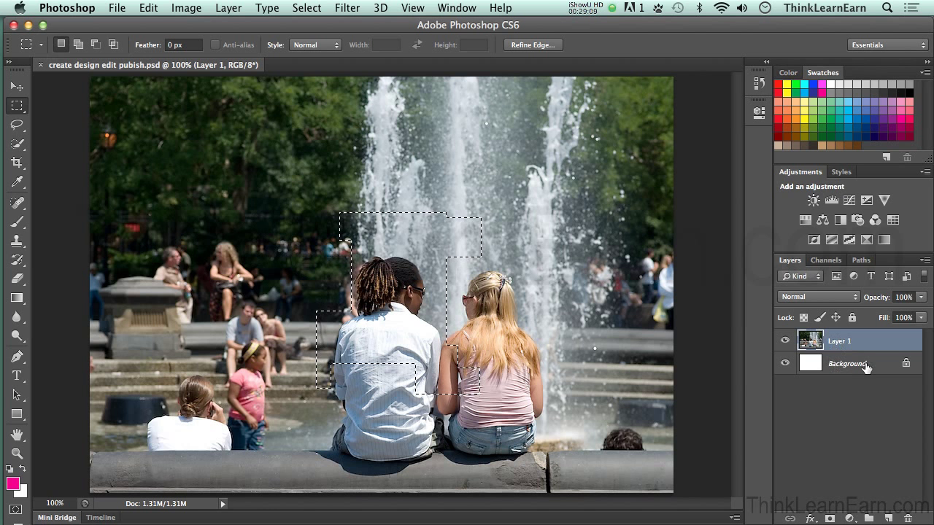
Step: Convert the locked Background into a regular layer named backgroud
double_click(905, 362)
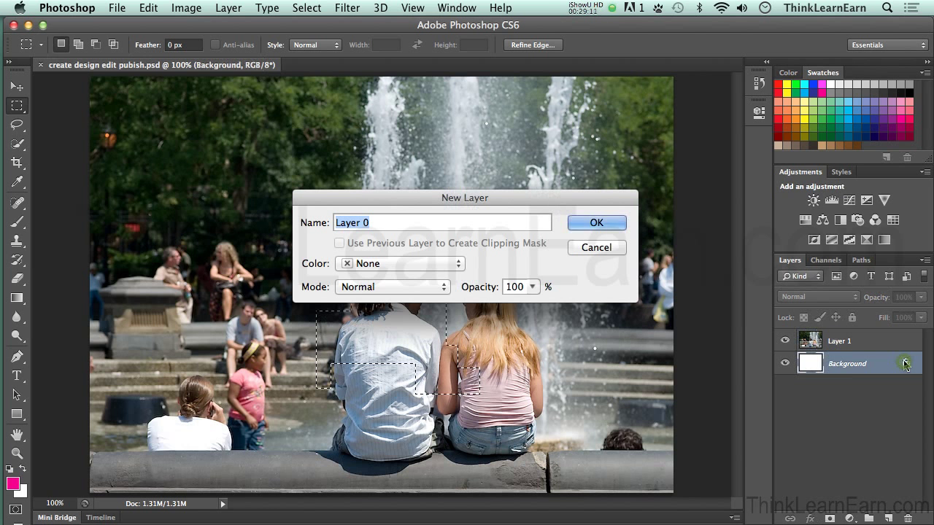
text(ba)
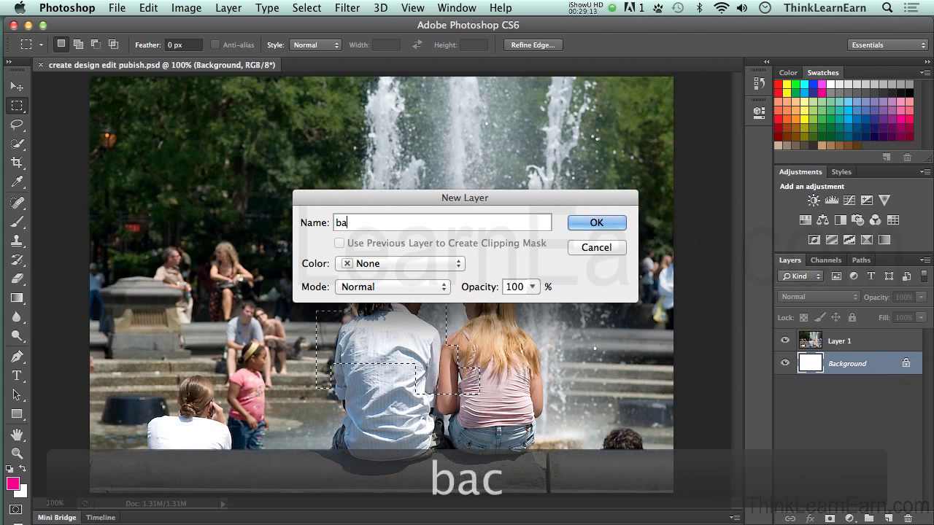
text(ckgroud)
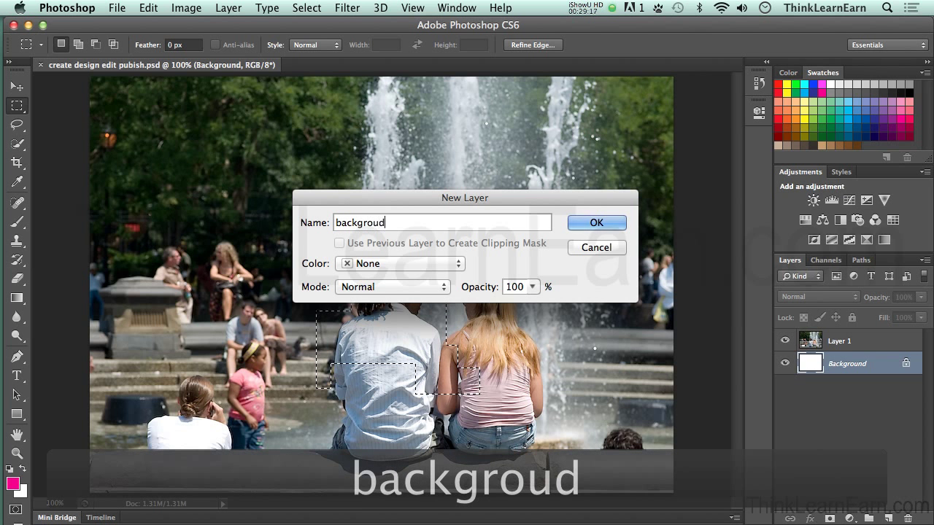
key(Return)
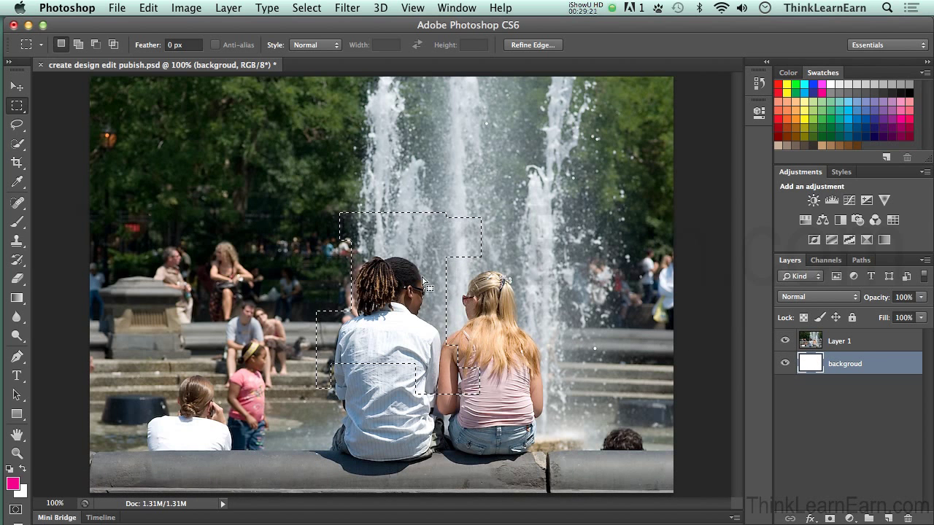
Step: Clear the selected area on the backgroud layer and on Layer 1, undoing each deletion
key(Delete)
key(super+z)
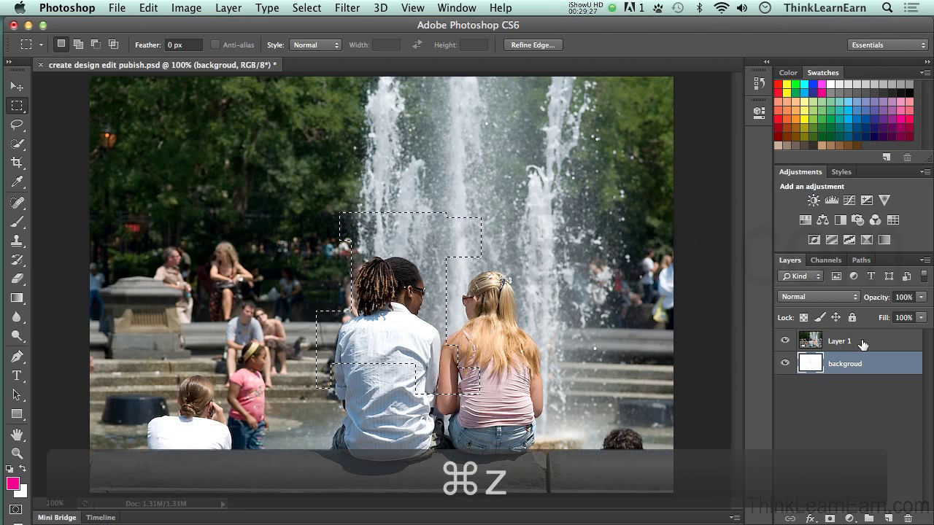
click(863, 342)
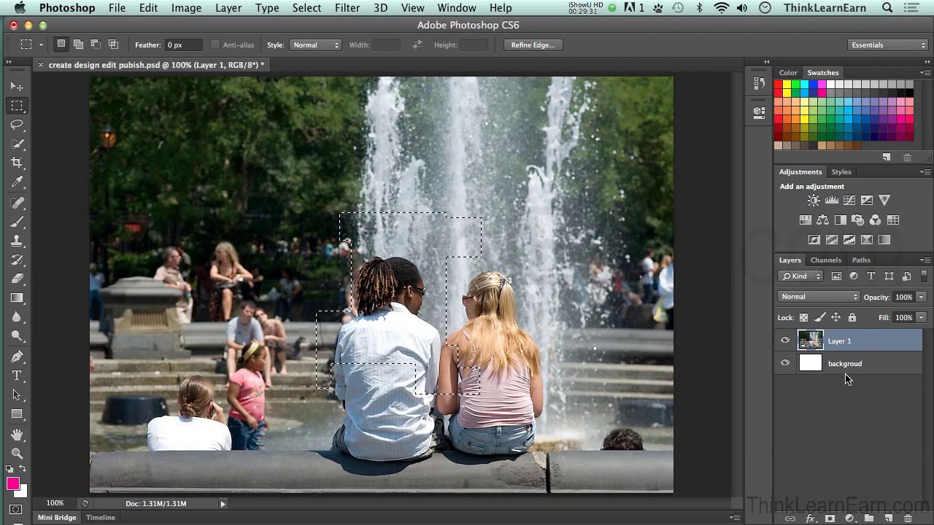
click(867, 339)
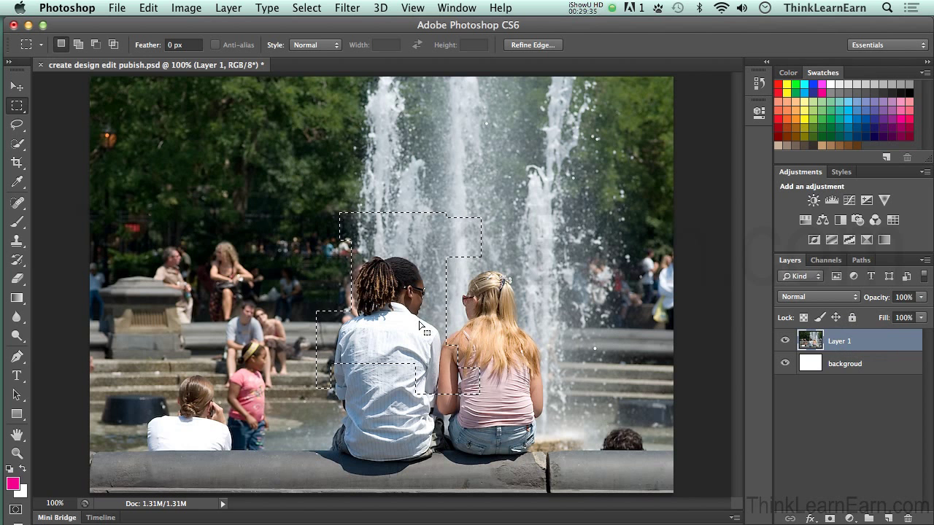
key(Delete)
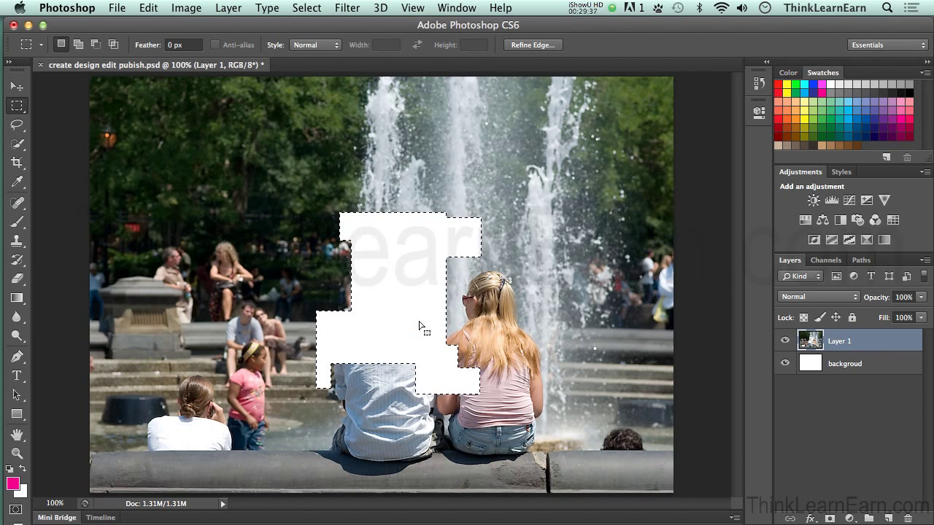
key(super+z)
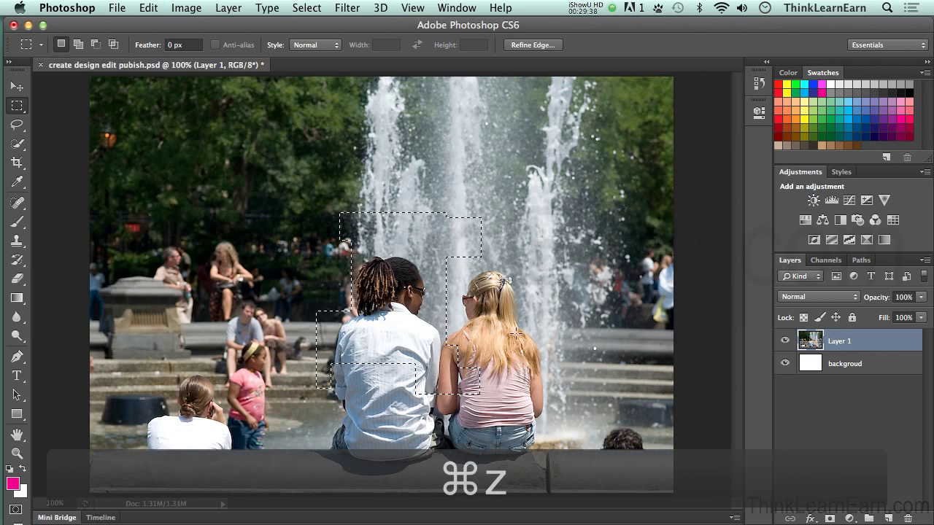
Step: Hide Layer 1 and clear the selected area of the backgroud layer
click(785, 342)
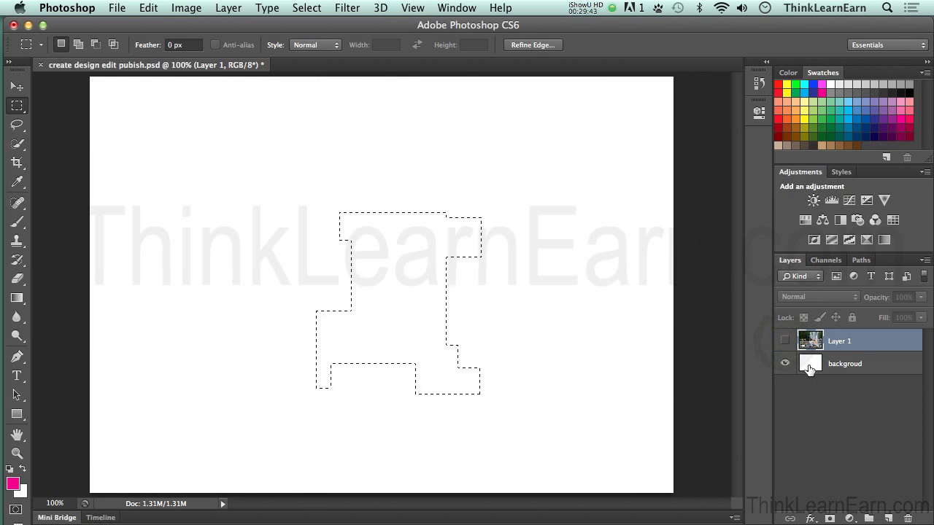
click(809, 365)
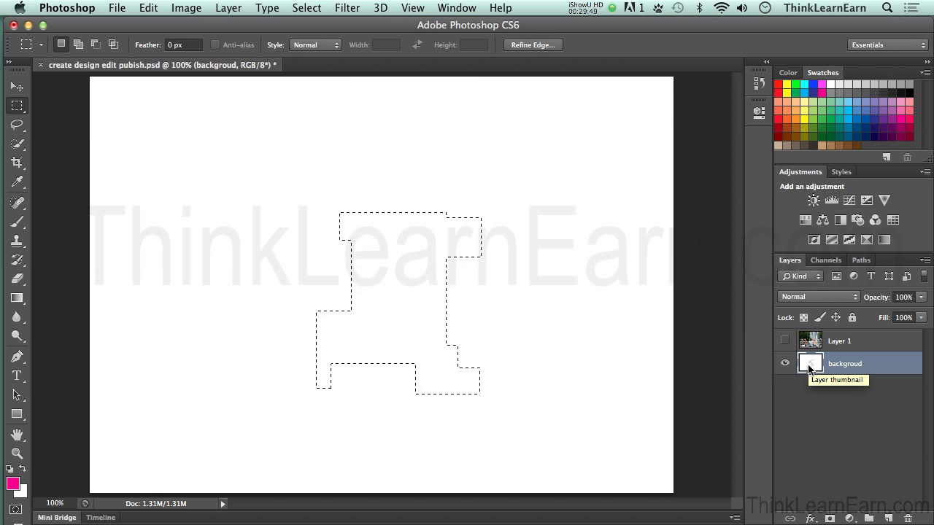
key(Delete)
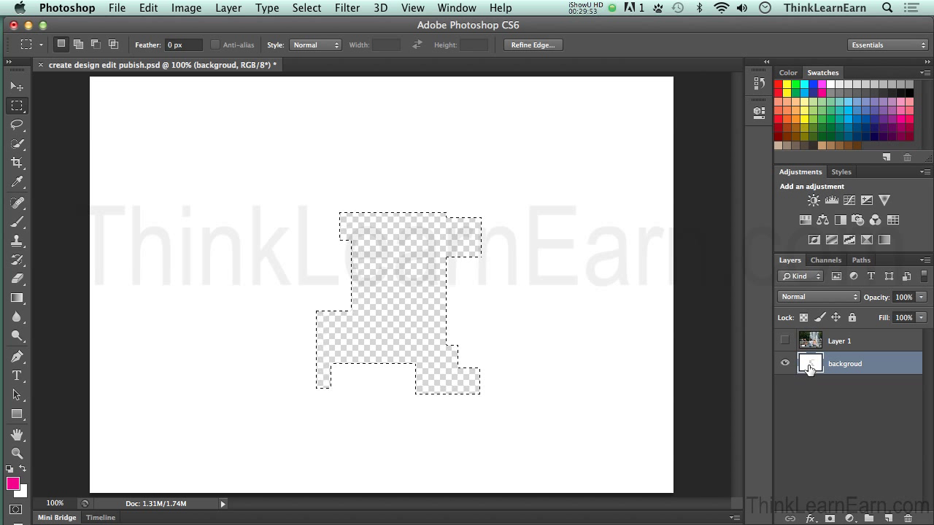
drag(809, 369, 433, 194)
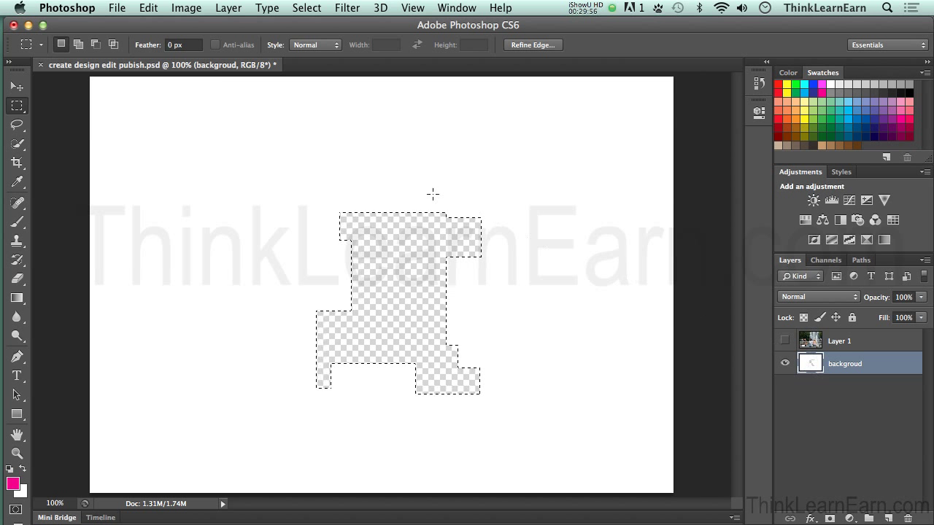
Step: Undo the clearing of the backgroud layer and toggle that undo on and off several times
click(150, 8)
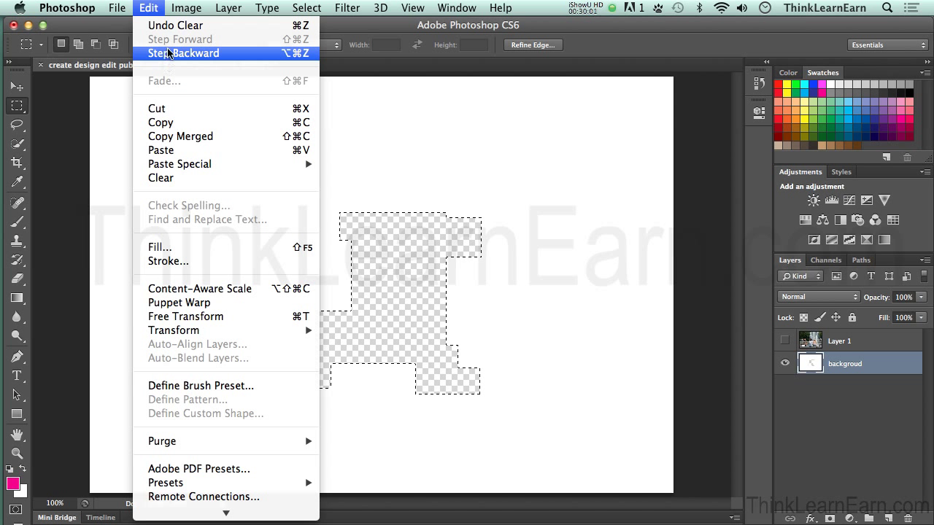
click(173, 28)
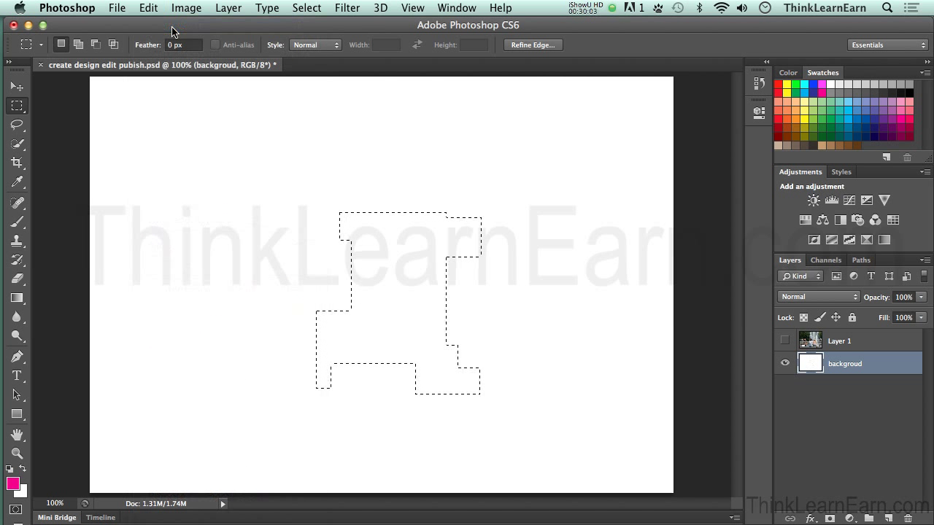
key(super+z)
key(super+z)
key(super+z)
key(super+z)
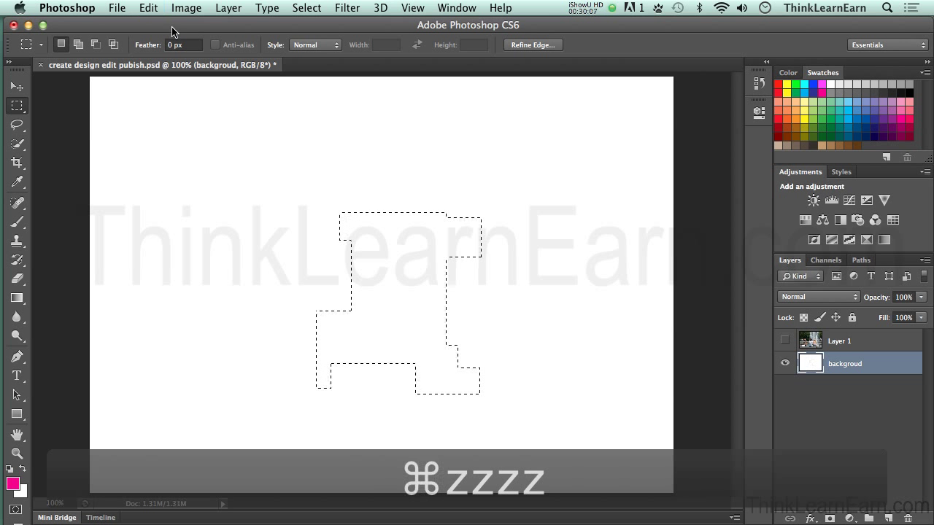
Step: Step backward repeatedly through the history, past the layer conversion and several earlier selection edits
click(148, 8)
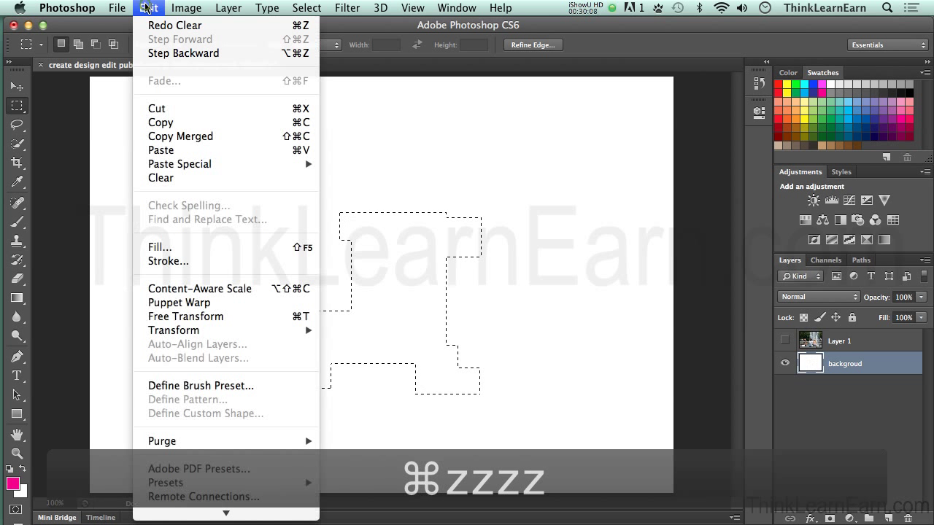
click(164, 56)
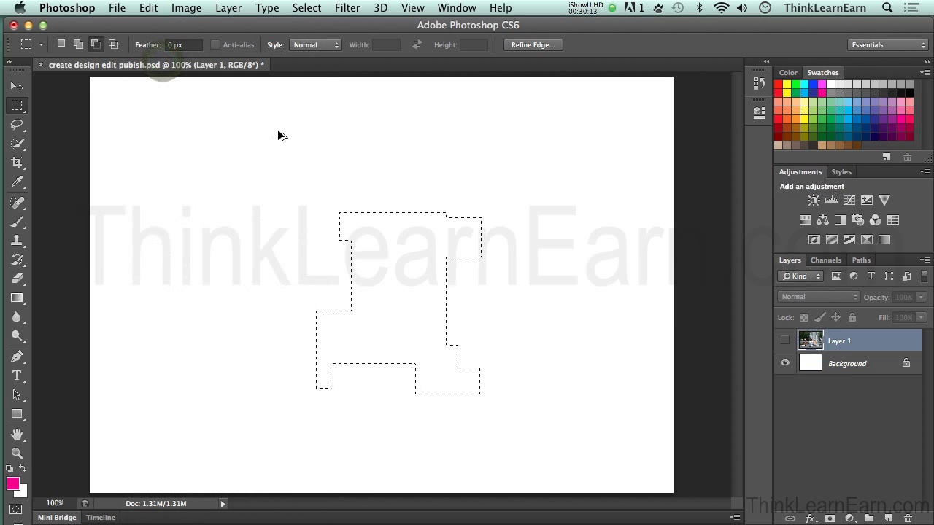
key(alt+super+z)
key(alt+super+z)
key(alt+super+z)
key(alt+super+z)
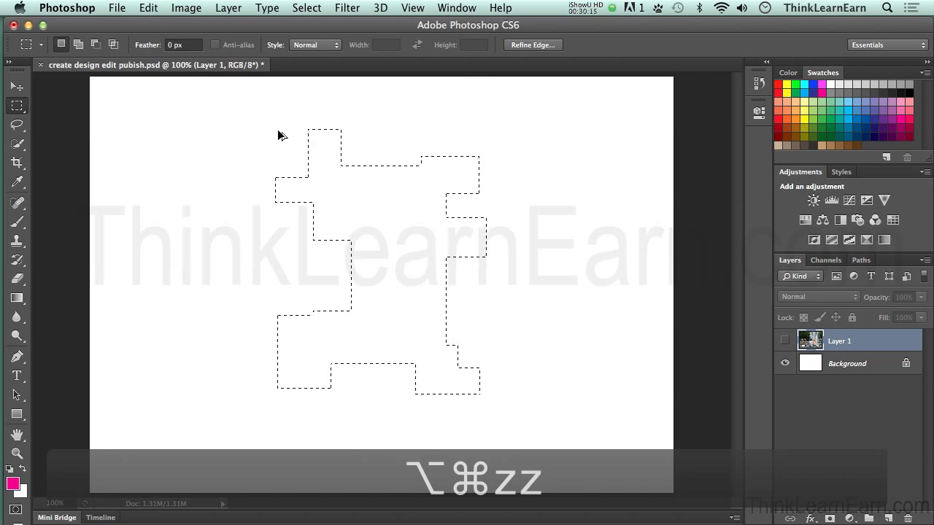
key(alt+super+z)
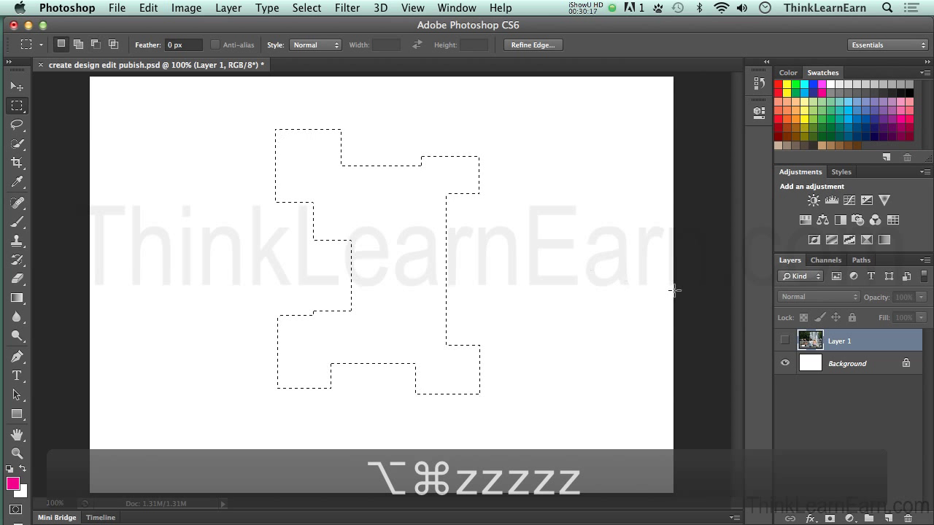
Step: Show Layer 1 and step forward through the history to the reshaped selection and the unlocked backgroud layer
click(785, 341)
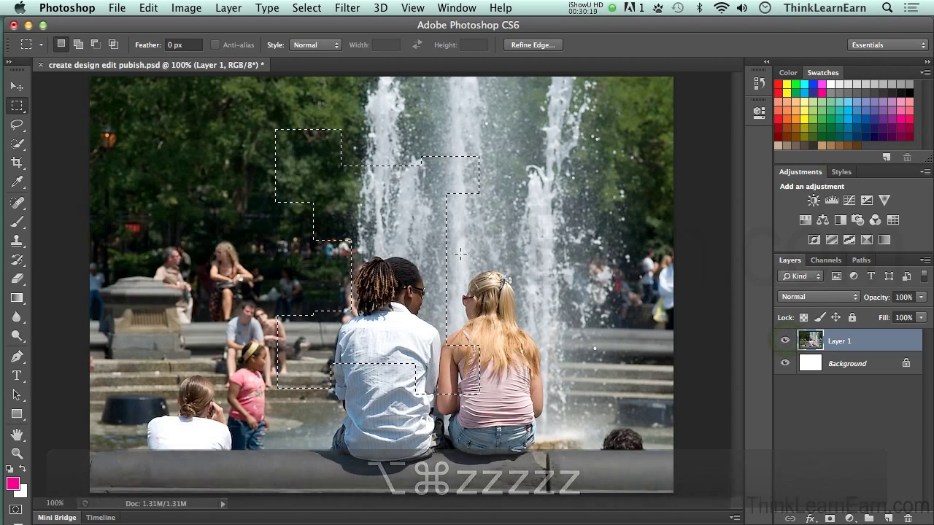
key(shift+super+z)
key(shift+super+z)
key(shift+super+z)
key(shift+super+z)
key(shift+super+z)
key(shift+super+z)
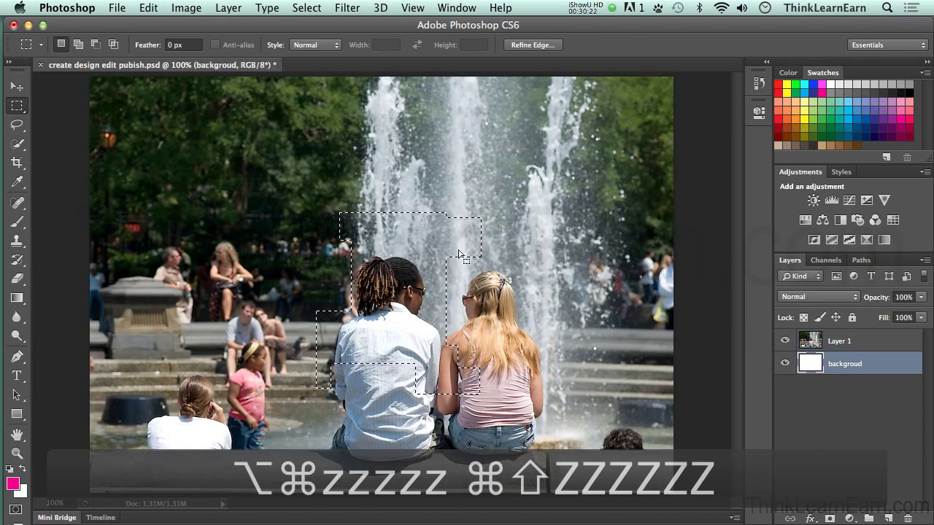
Step: Fill the selected area of Layer 1 with the hot pink foreground color and undo the fill
click(839, 343)
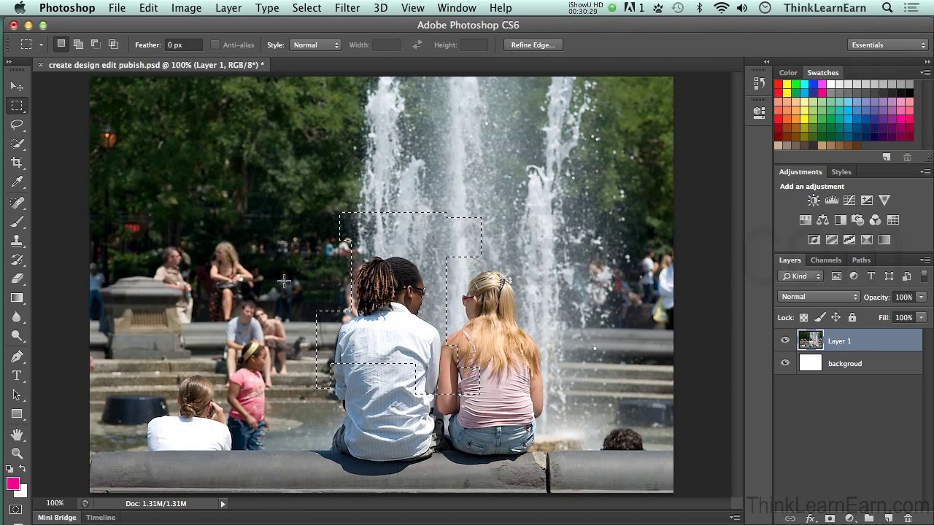
key(super+z)
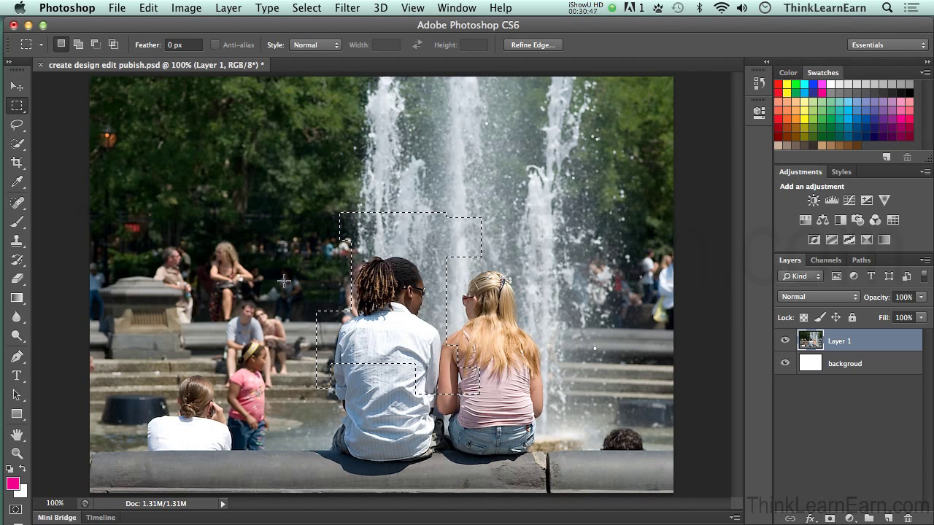
key(alt)
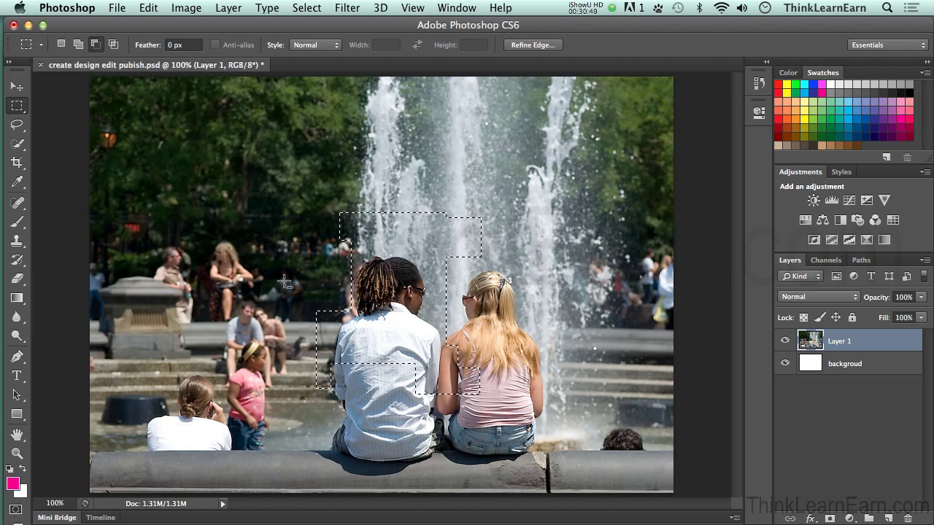
key(alt+BackSpace)
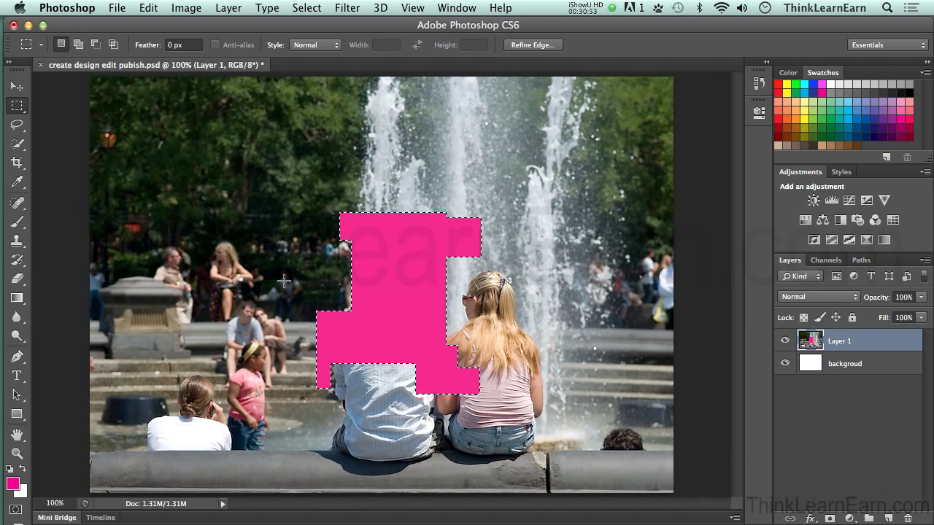
key(super+z)
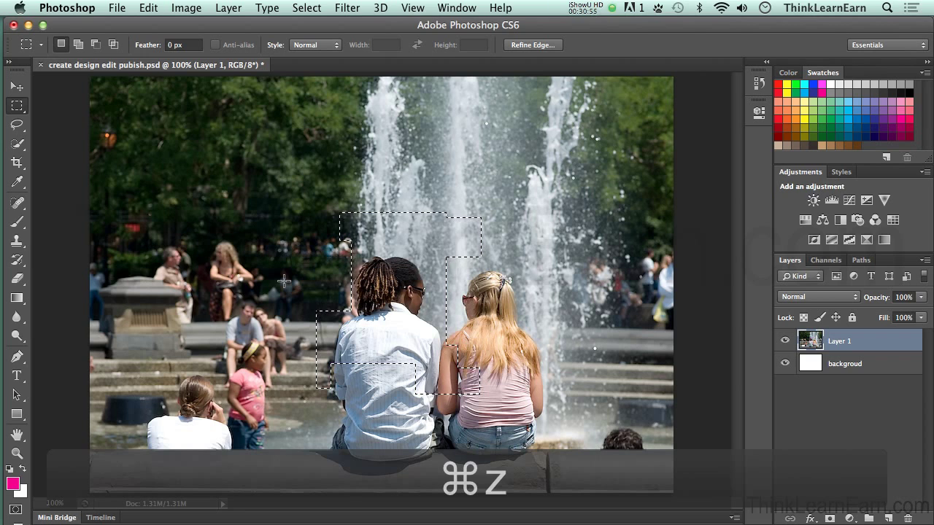
Step: Clear the selected area of Layer 1 and refill it with the pink foreground color, undoing each change
key(BackSpace)
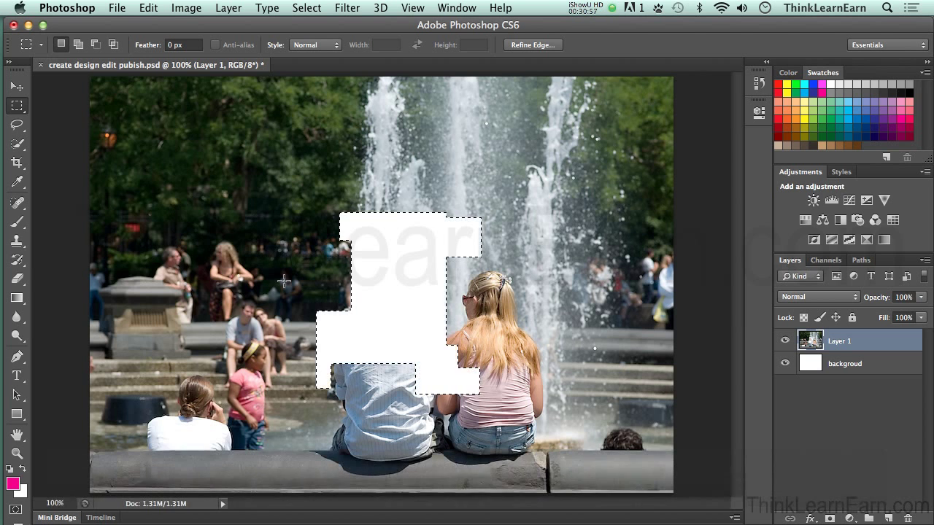
key(super+z)
key(alt)
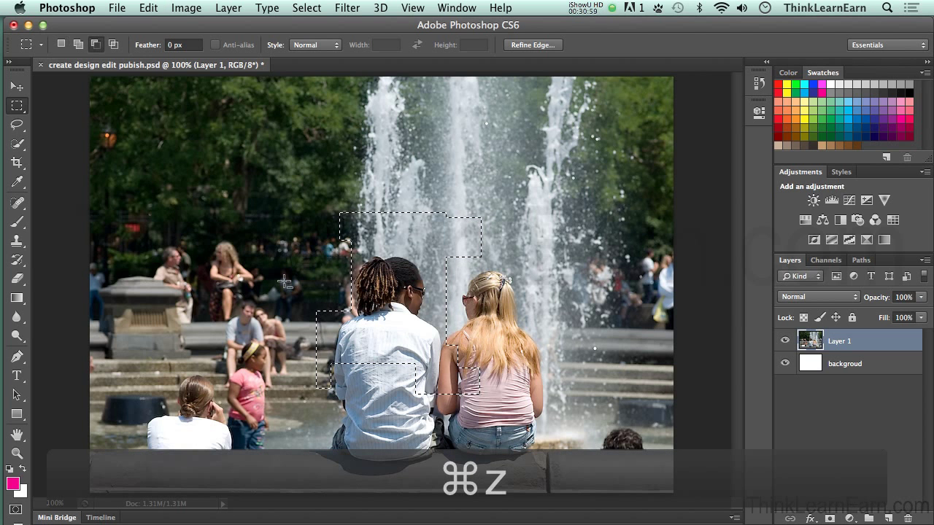
key(alt+BackSpace)
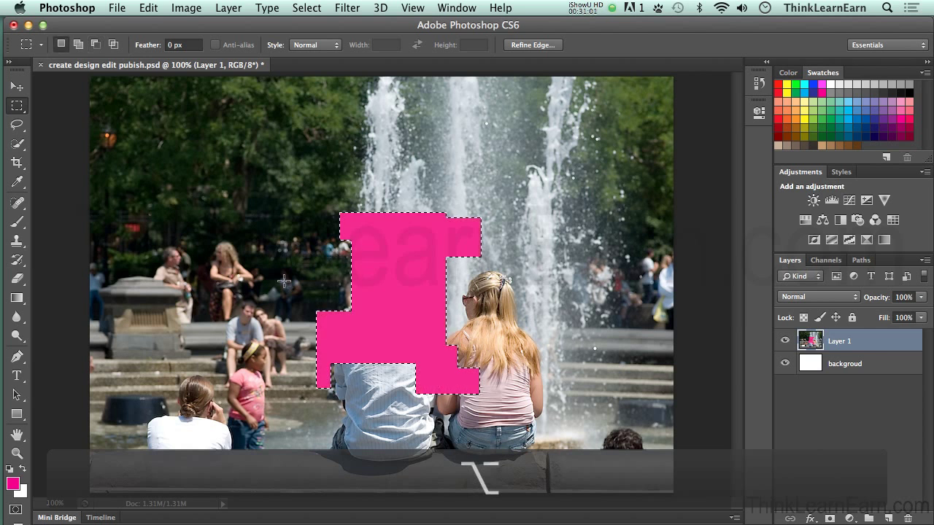
key(super+alt+z)
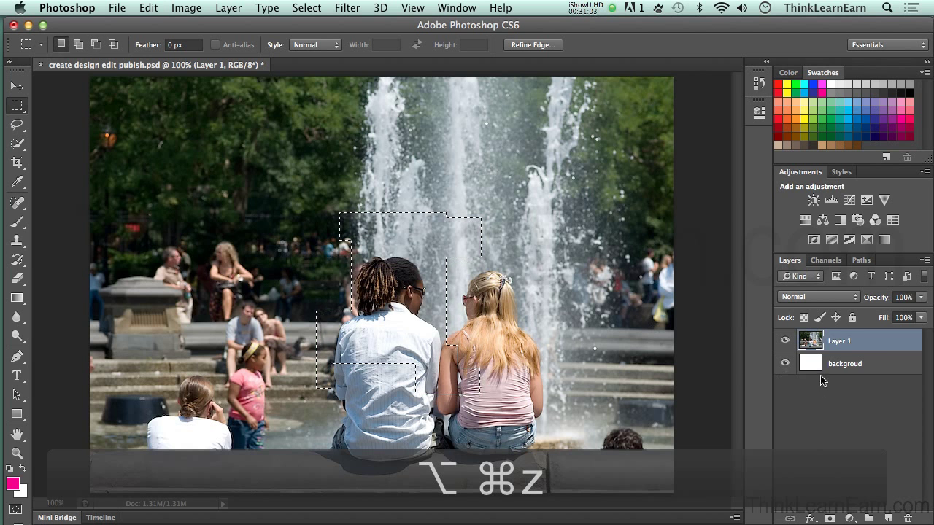
Step: Clear the selected area of the backgroud layer and briefly hide Layer 1 to inspect the cutout
click(832, 369)
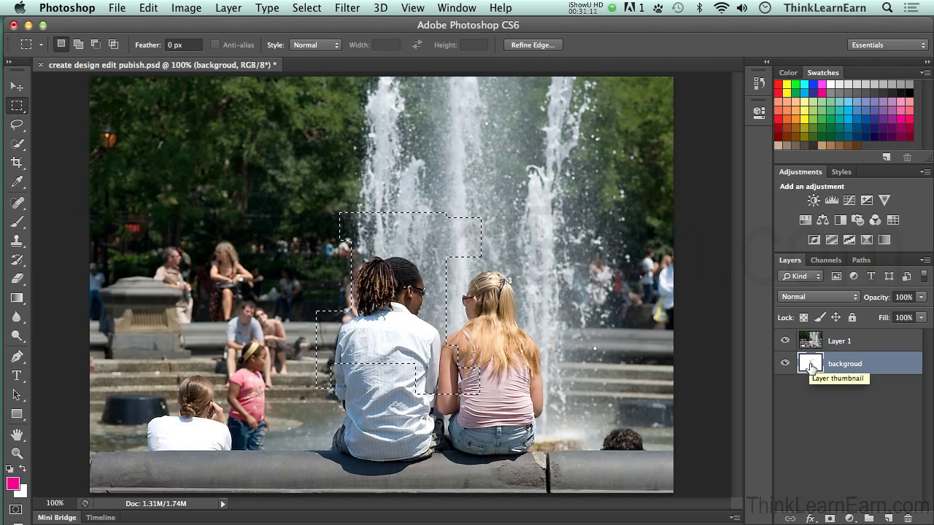
click(785, 341)
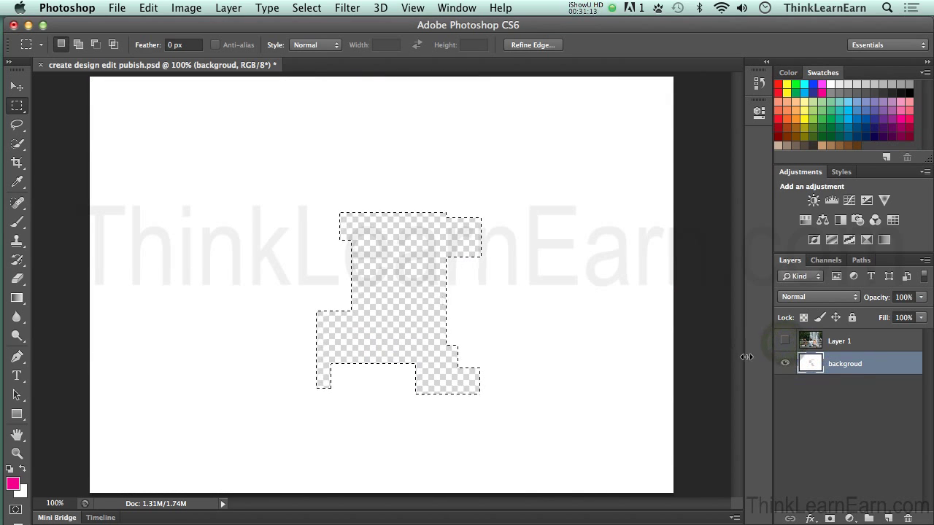
click(785, 343)
Step: Delete the selected area from Layer 1 above the backgroud cutout and undo the deletion
click(836, 344)
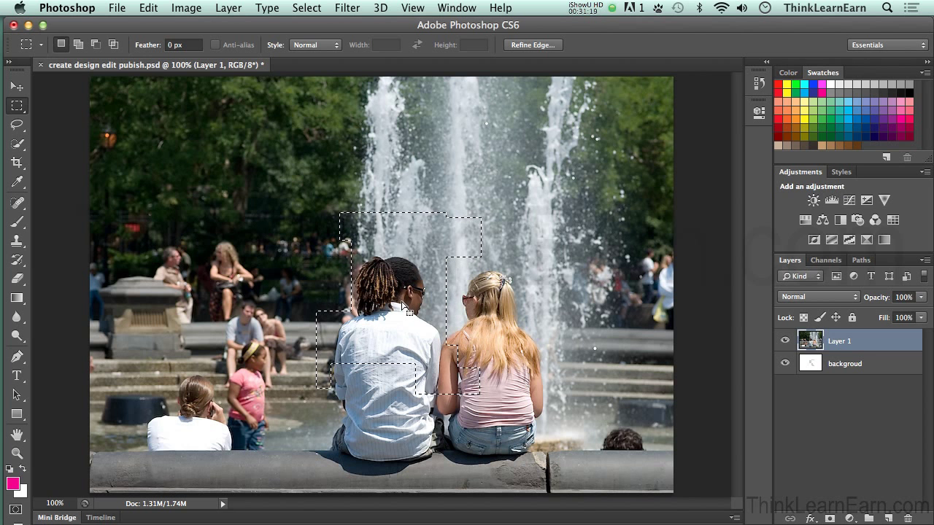
key(Delete)
key(super+z)
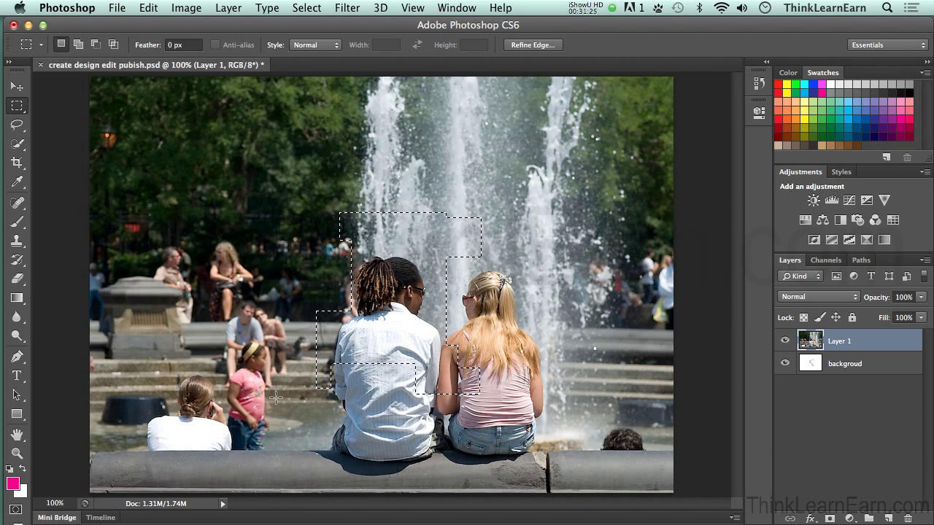
Step: Set the background color to the blue 1574d6, keeping hot pink as the foreground color
key(x)
key(x)
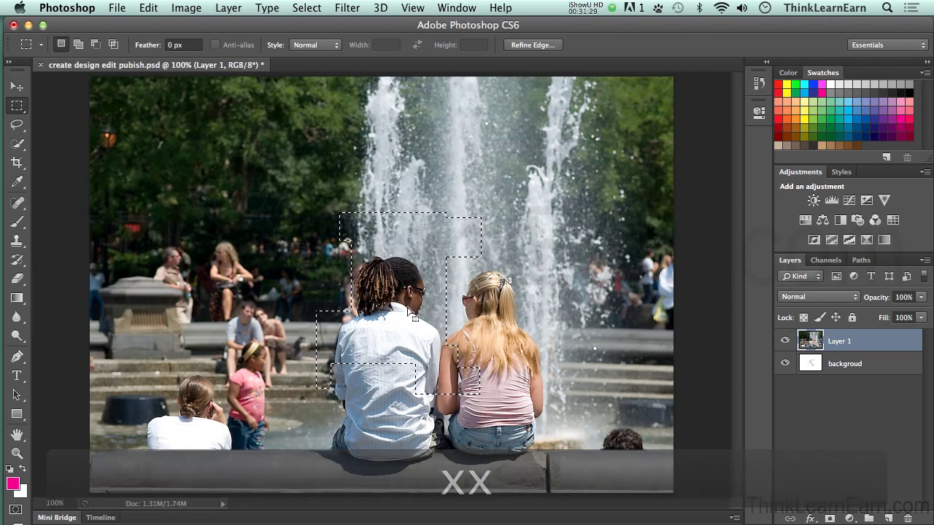
click(22, 493)
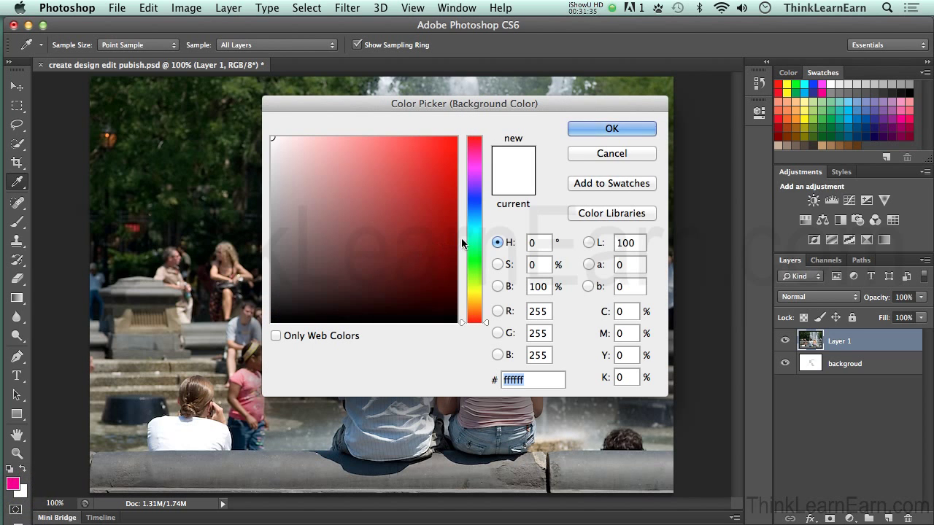
click(475, 214)
click(612, 128)
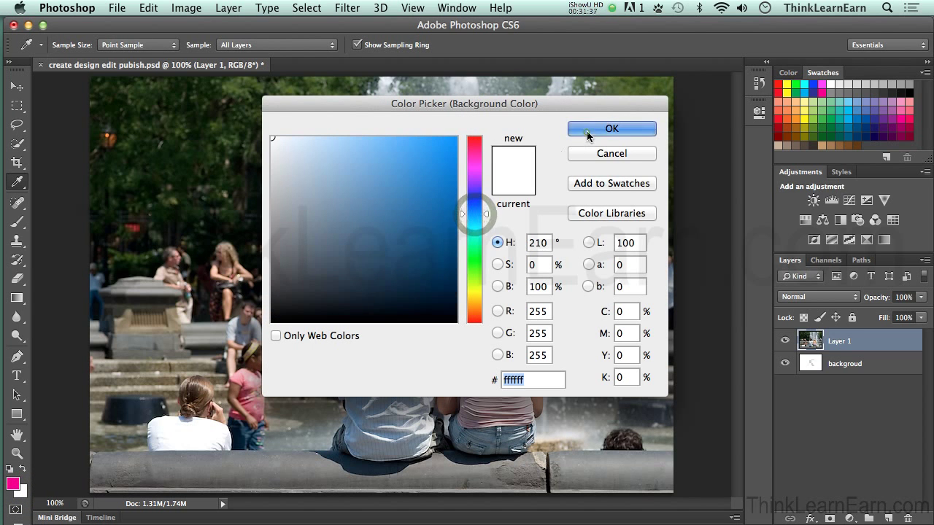
click(22, 493)
click(439, 169)
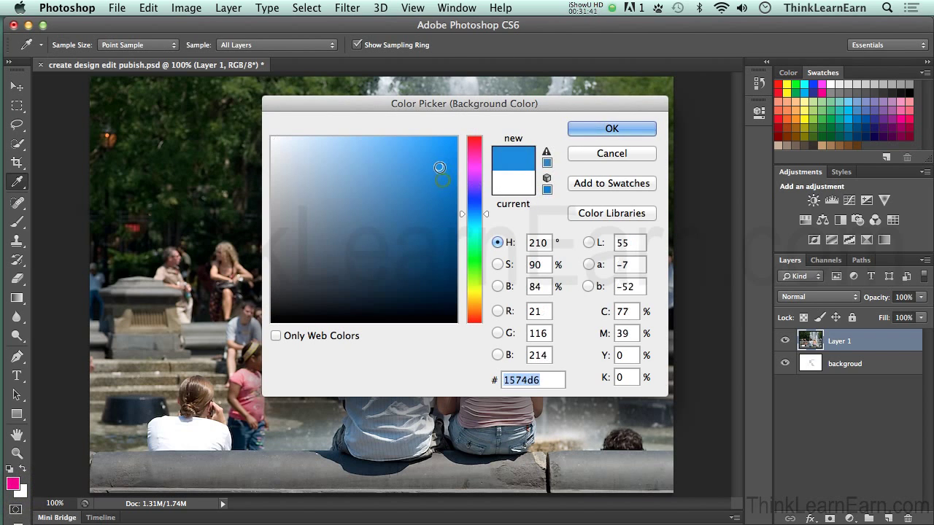
click(598, 131)
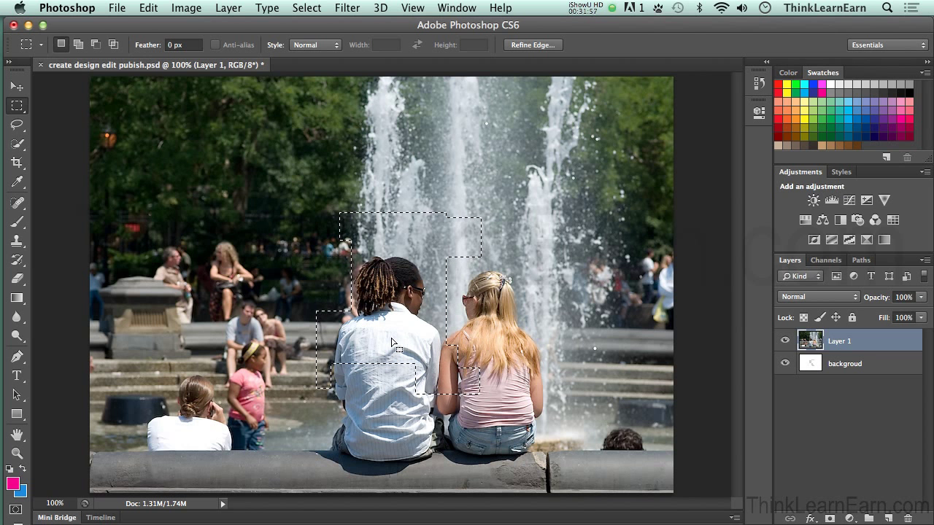
Step: Delete the selected area from Layer 1 and try filling it with the blue background color, undoing each change
key(Delete)
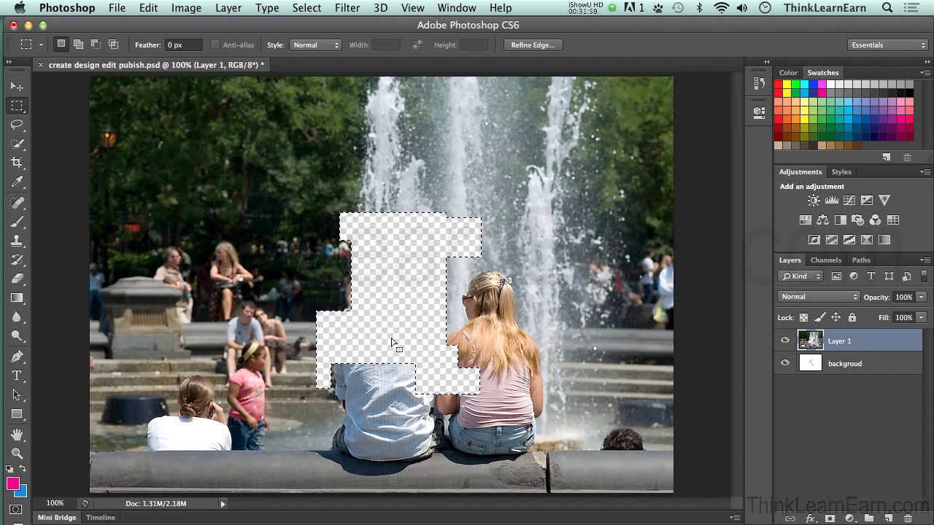
key(super+z)
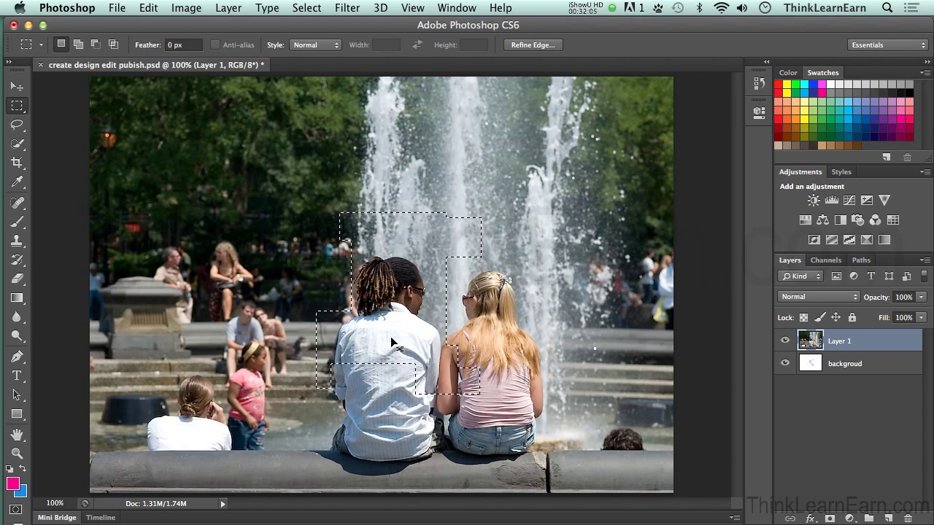
key(super+BackSpace)
key(super+z)
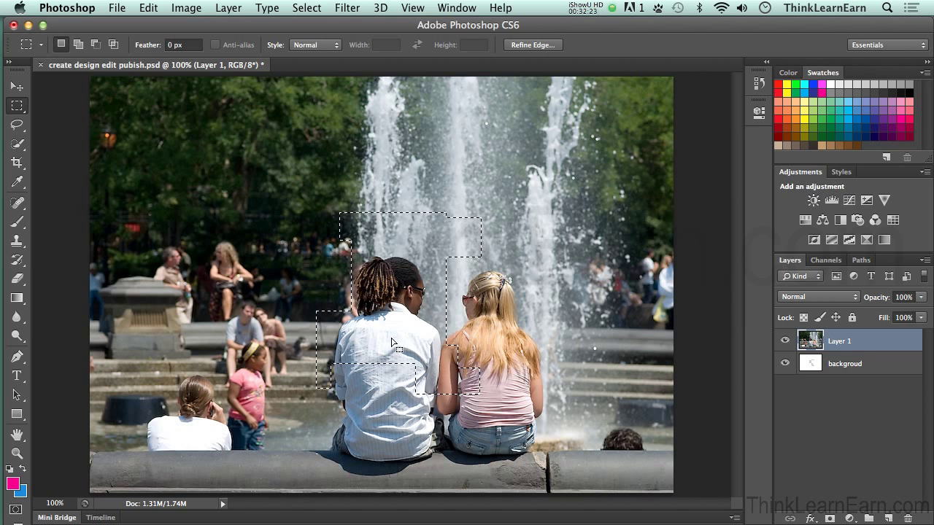
Step: Repeat the deletion and blue background fill on the selected area, and try a pink foreground fill, undoing each change
key(Delete)
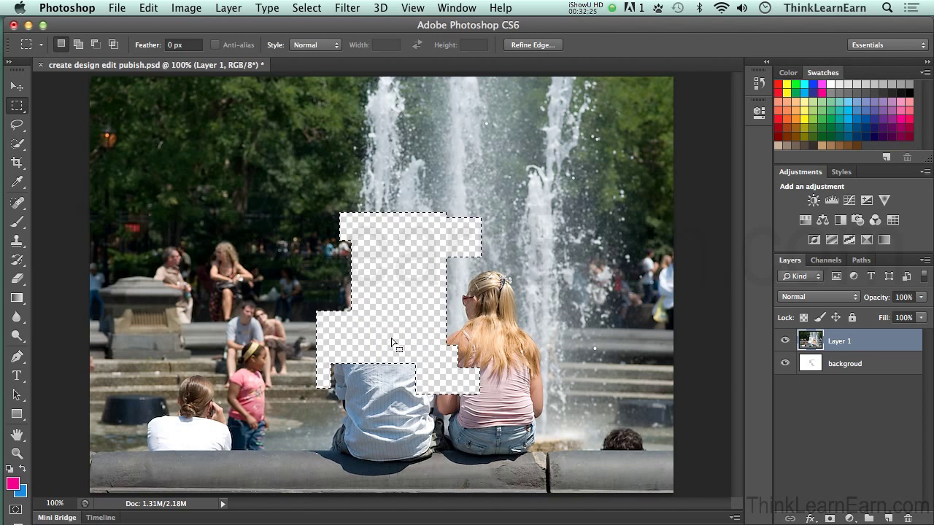
key(super+z)
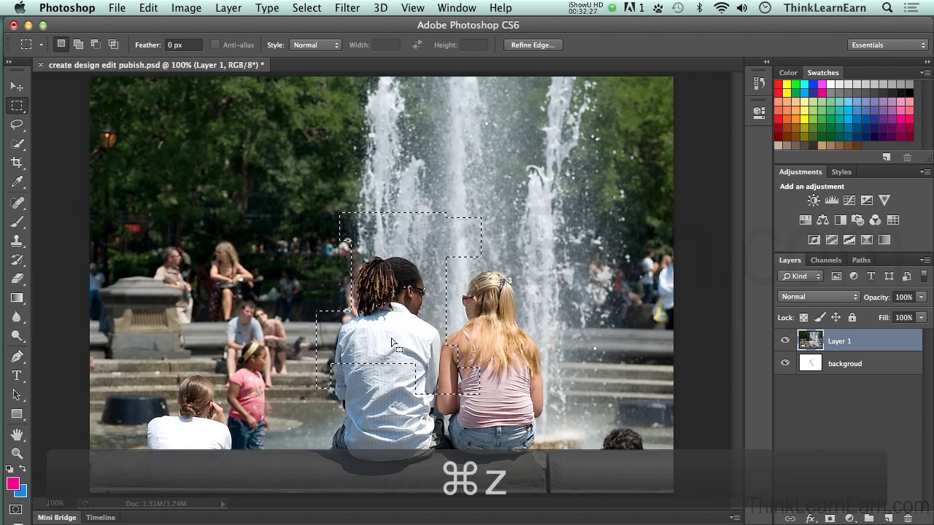
key(super+BackSpace)
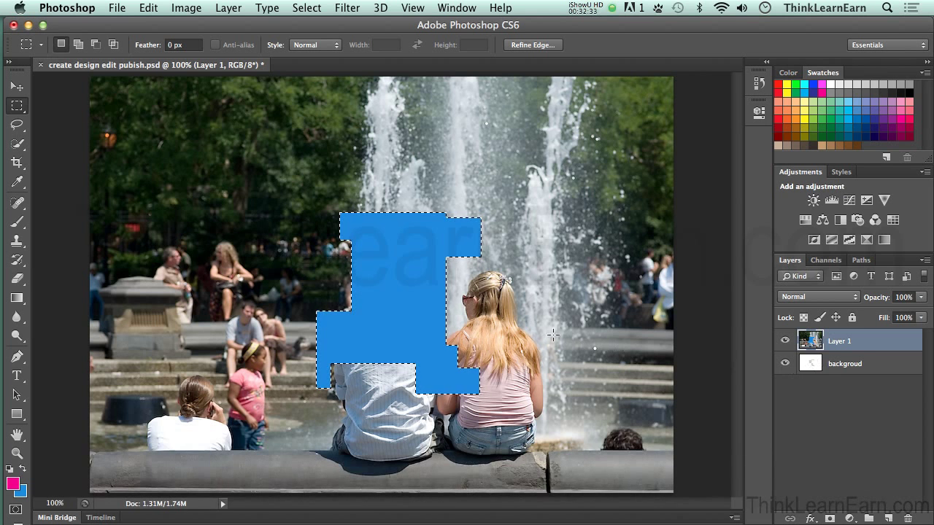
key(super+z)
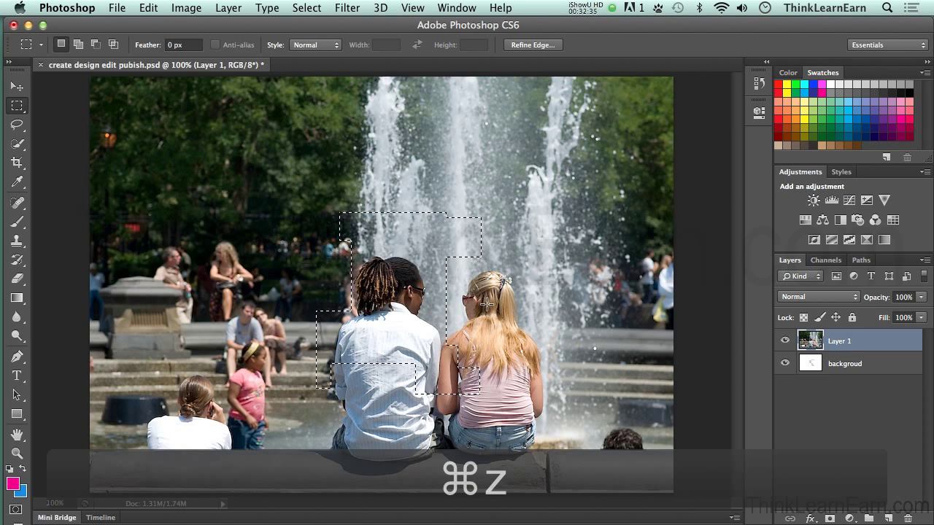
key(alt+BackSpace)
key(alt+super+z)
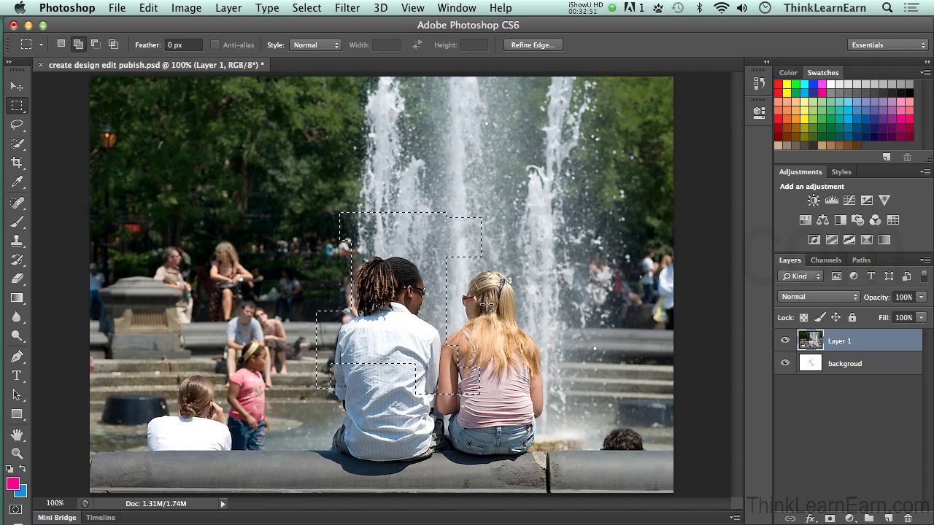
Step: Fill the selected area of Layer 1 with the foreground color in Normal mode at 55% opacity
key(shift+BackSpace)
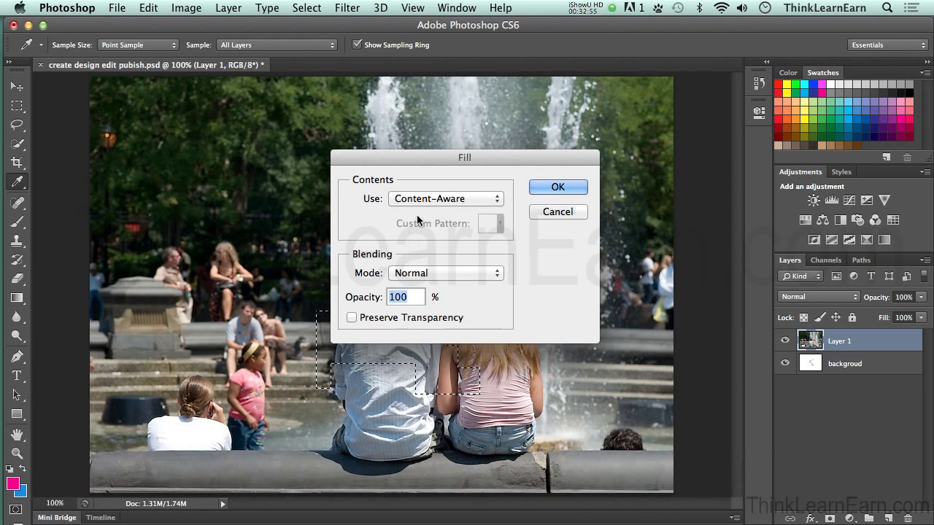
drag(437, 160, 603, 165)
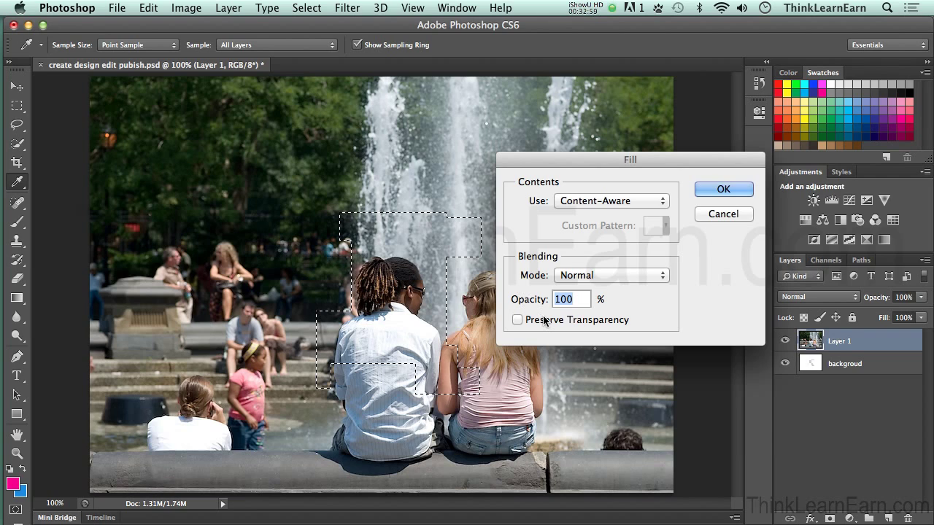
click(592, 203)
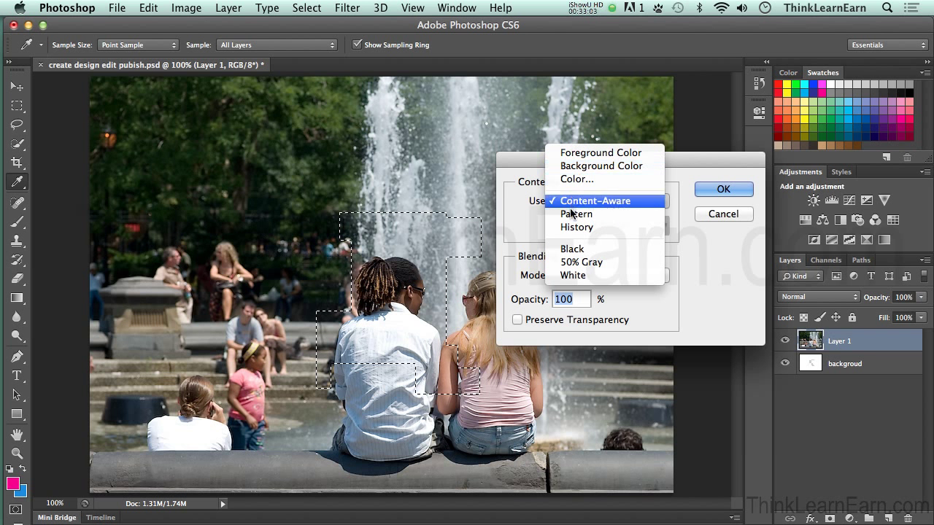
click(573, 158)
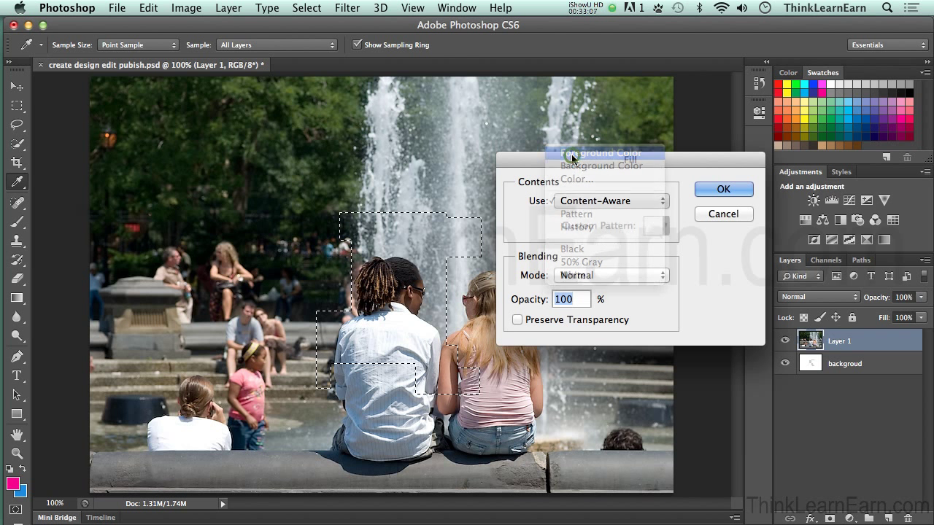
text(55)
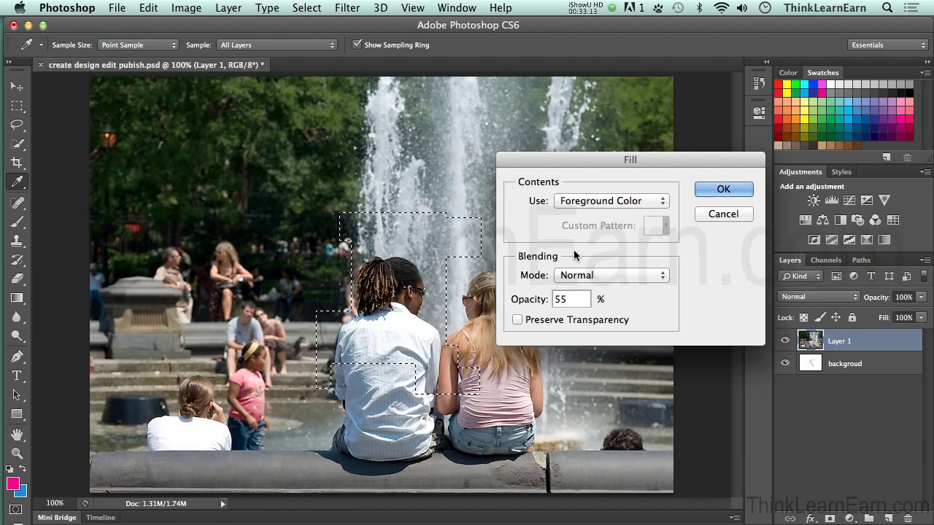
click(722, 189)
key(m)
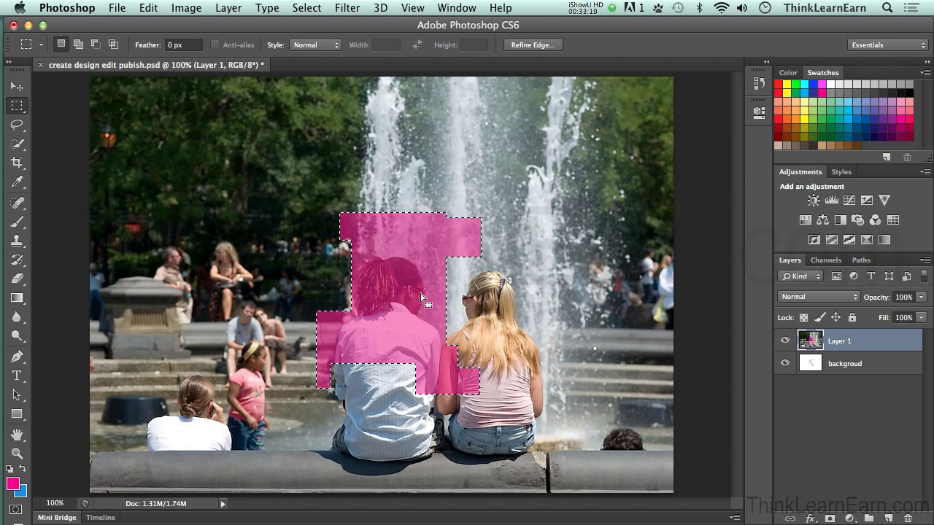
Step: Move the selection outline up and left over the trees, and try moving the selected pixels, undoing each pixel move
drag(421, 297, 357, 239)
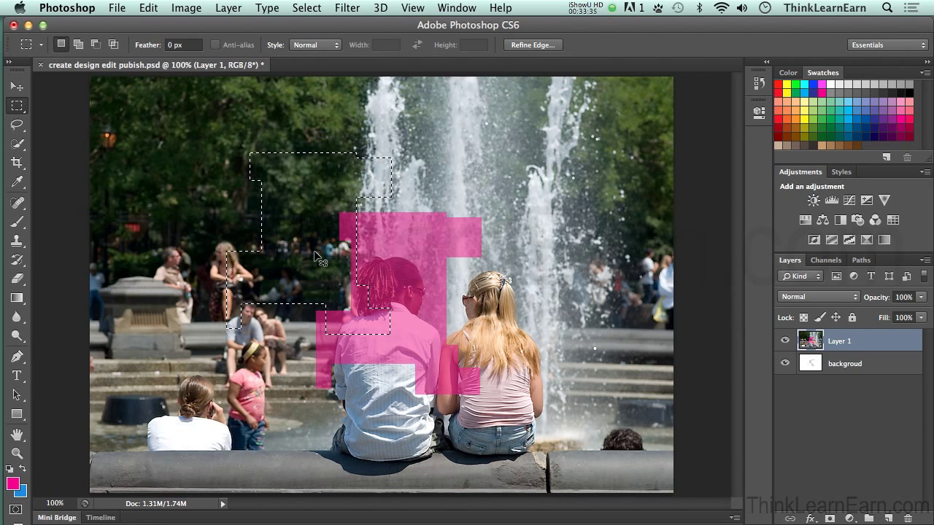
drag(329, 270, 534, 324)
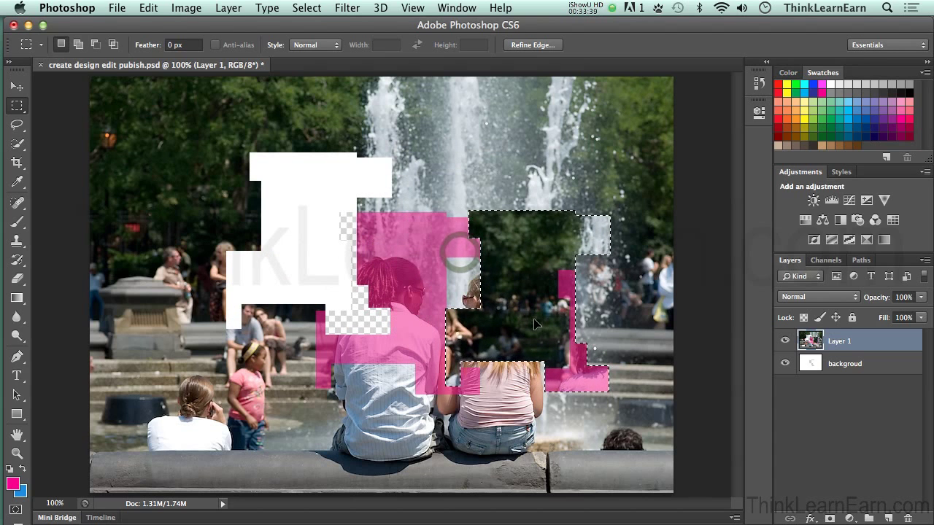
key(super+z)
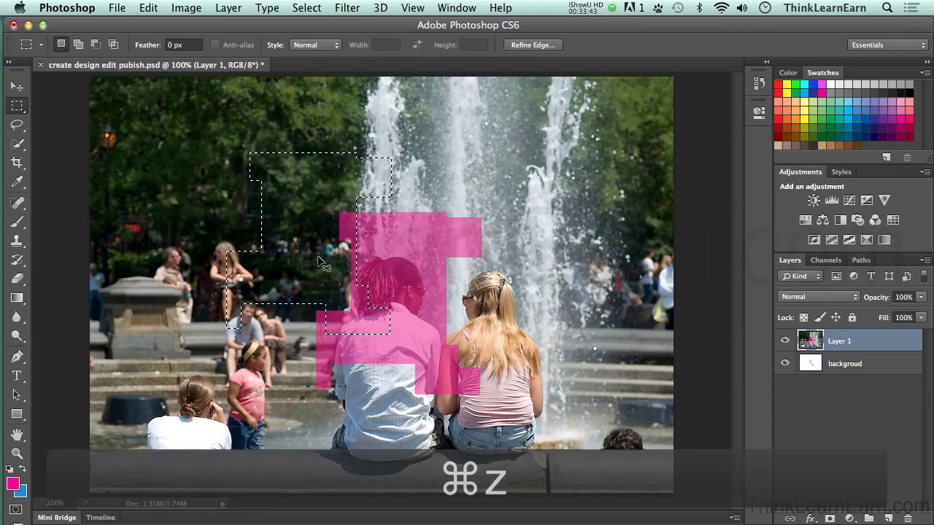
drag(317, 256, 190, 263)
key(super+z)
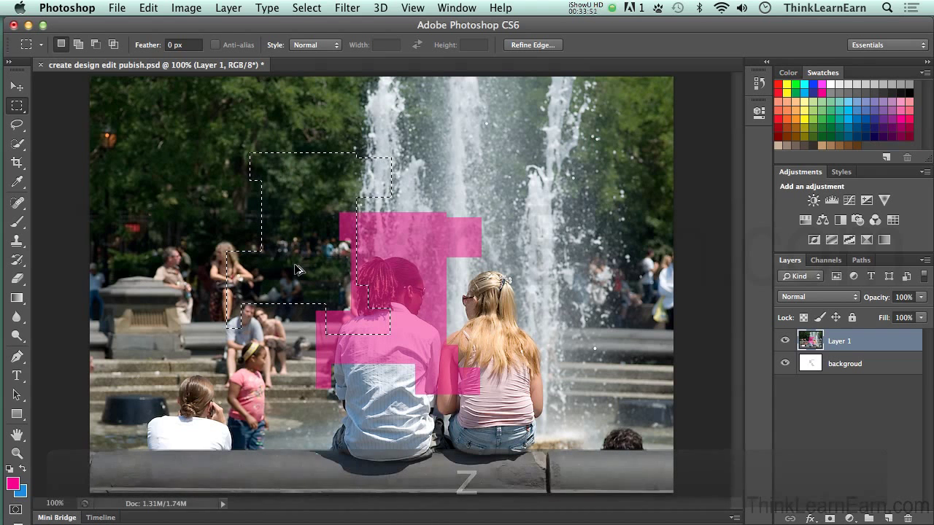
Step: Duplicate the selected pixels across several places in the photo and deselect the area
drag(296, 270, 344, 177)
key(super+d)
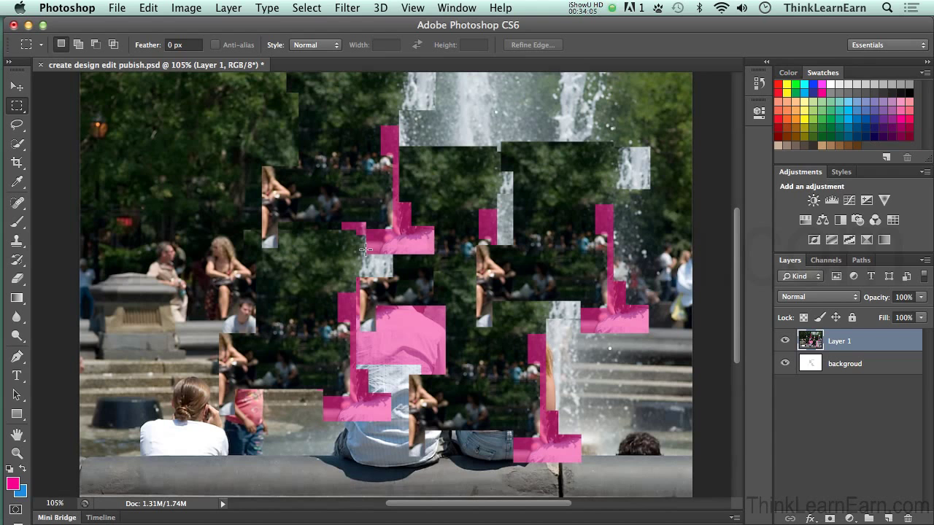
click(187, 9)
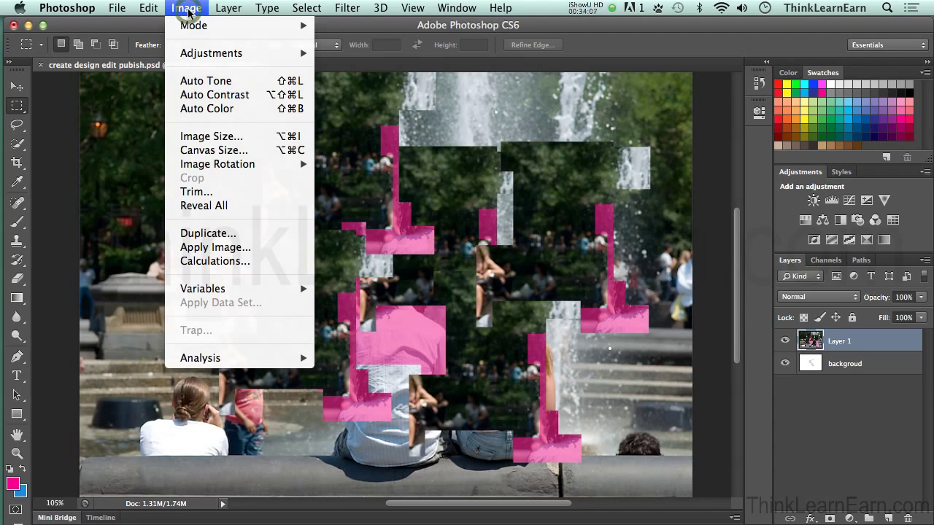
click(296, 8)
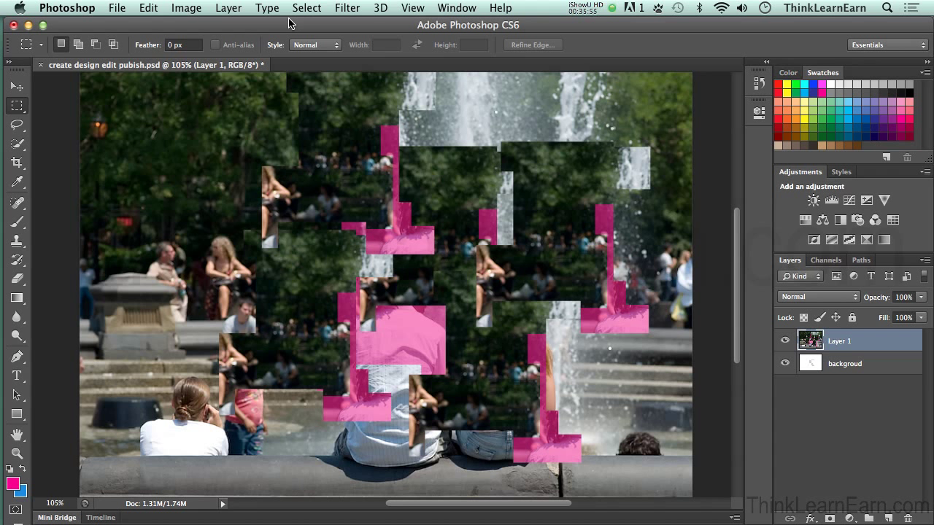
Step: Switch to Dreamweaver, close and reopen create-design-edot-publish.html, enlarge its window, and shift the CSS Styles panel aside
key(super+Tab)
click(589, 52)
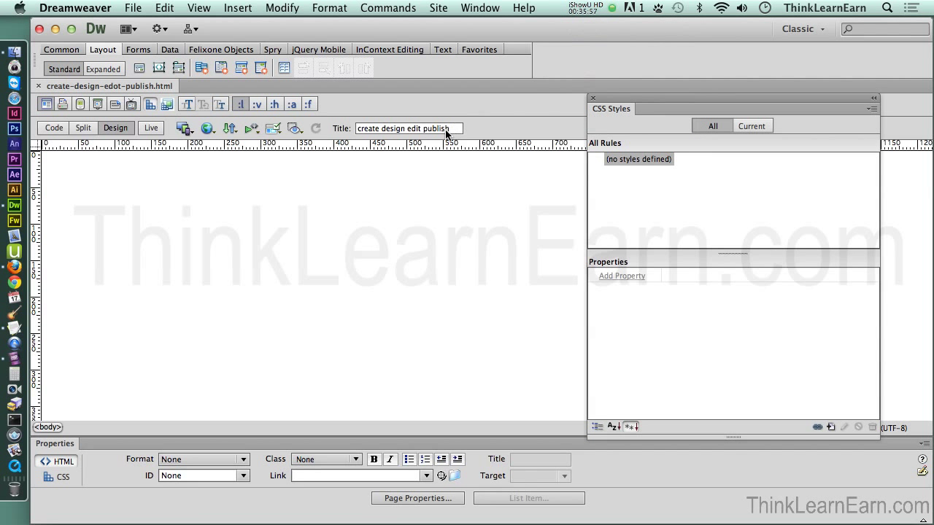
key(alt+super+d)
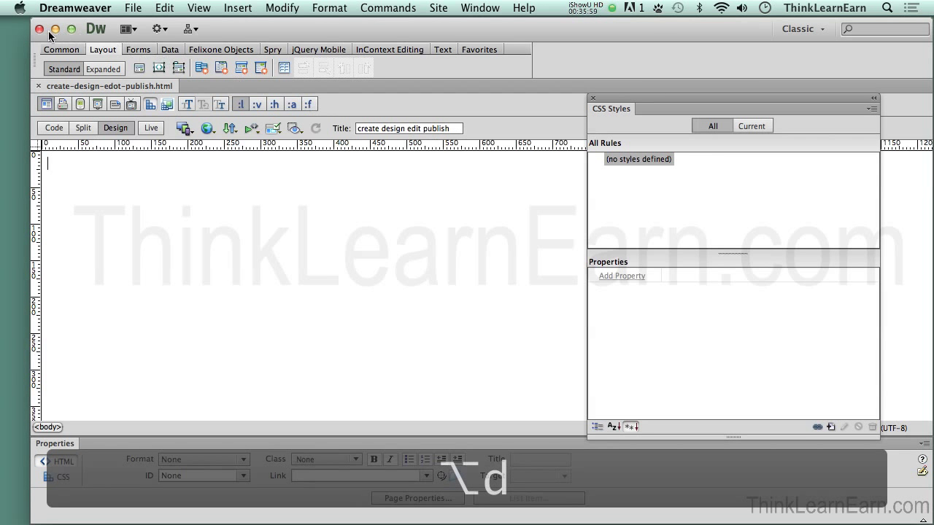
click(40, 29)
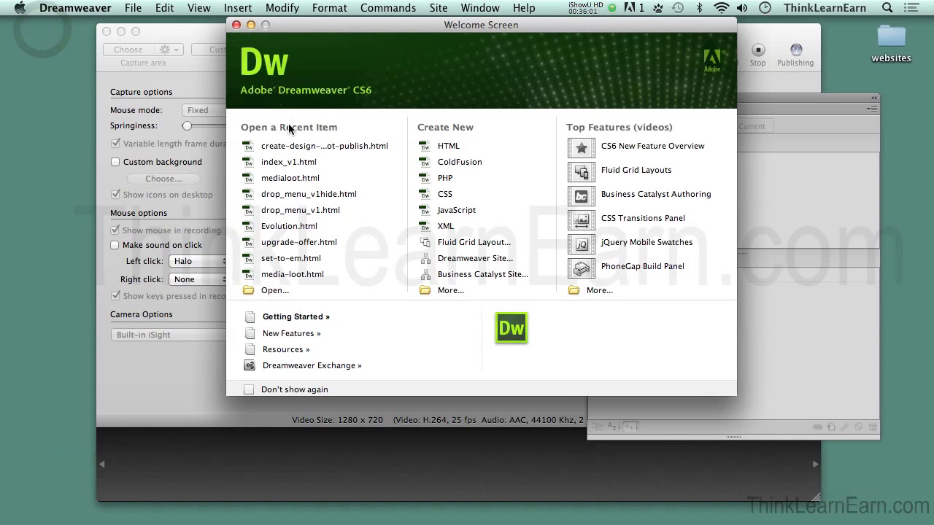
click(300, 146)
click(72, 29)
drag(607, 99, 633, 98)
click(521, 184)
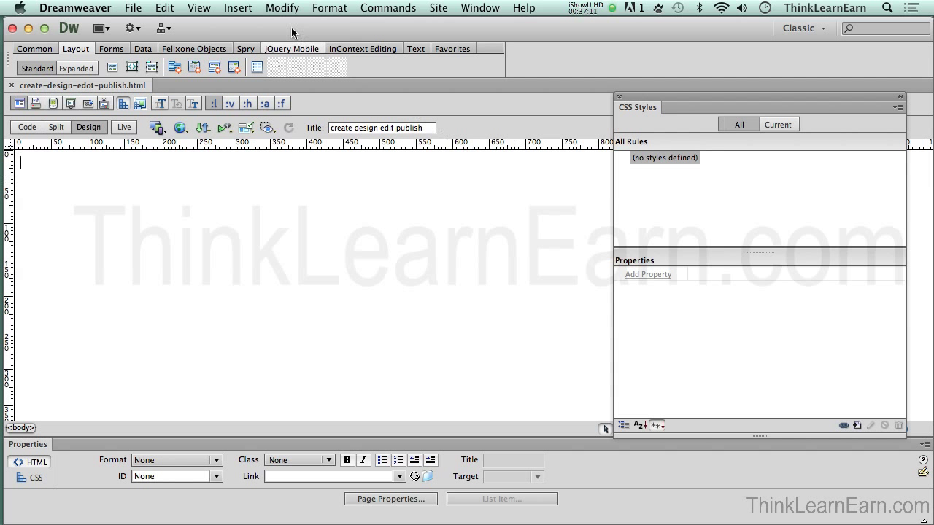
Step: Insert two paragraphs of Lorem and More placeholder text into the empty page and save the file
click(238, 8)
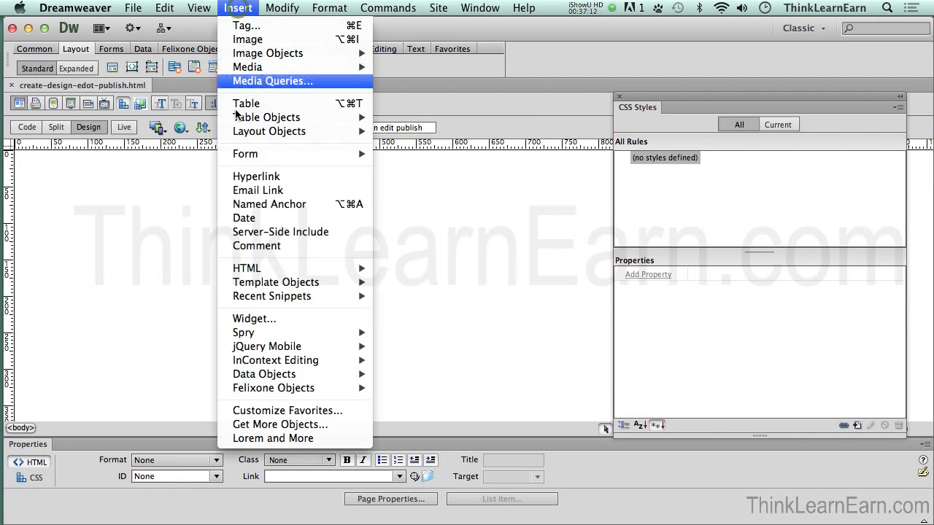
click(294, 437)
click(408, 193)
click(430, 254)
text(2)
click(566, 142)
click(497, 238)
key(super+s)
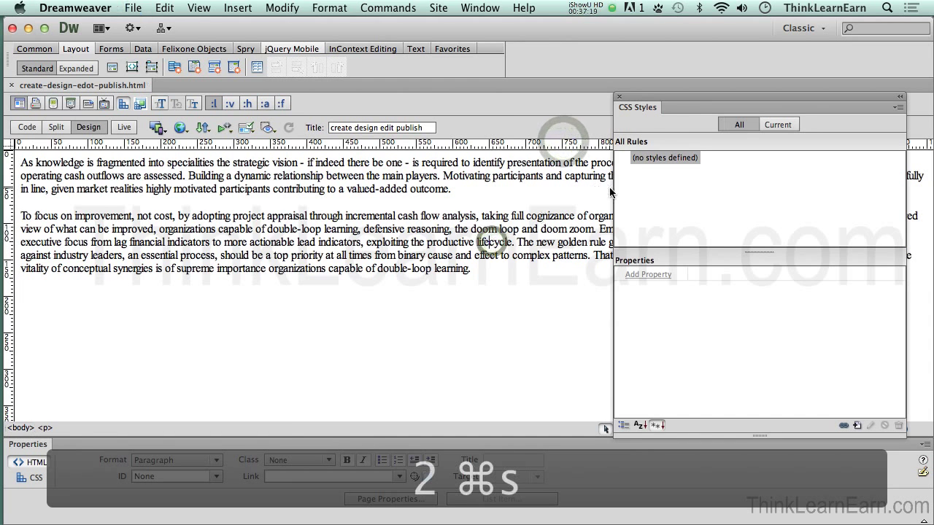
Step: Move the CSS Styles panel away from the text and show the page's HTML source in Code view
drag(656, 95, 715, 102)
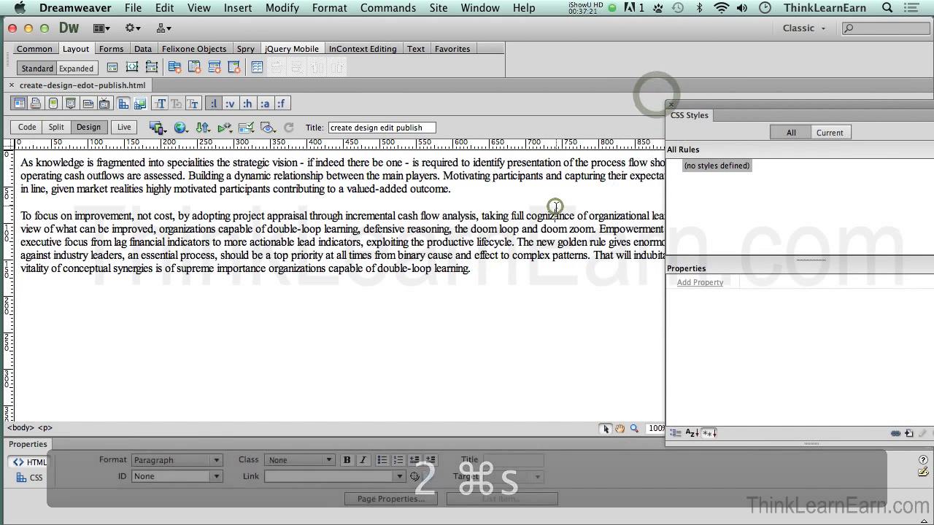
click(556, 204)
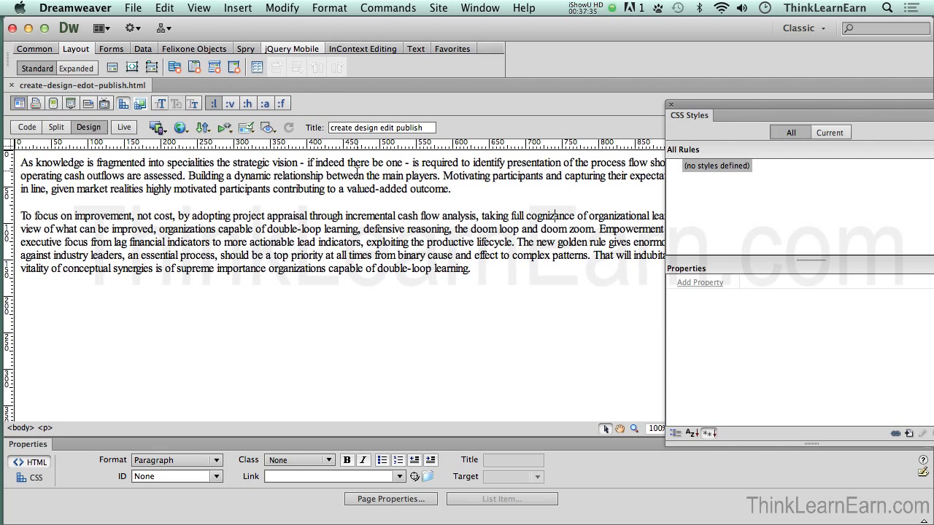
click(348, 188)
click(32, 129)
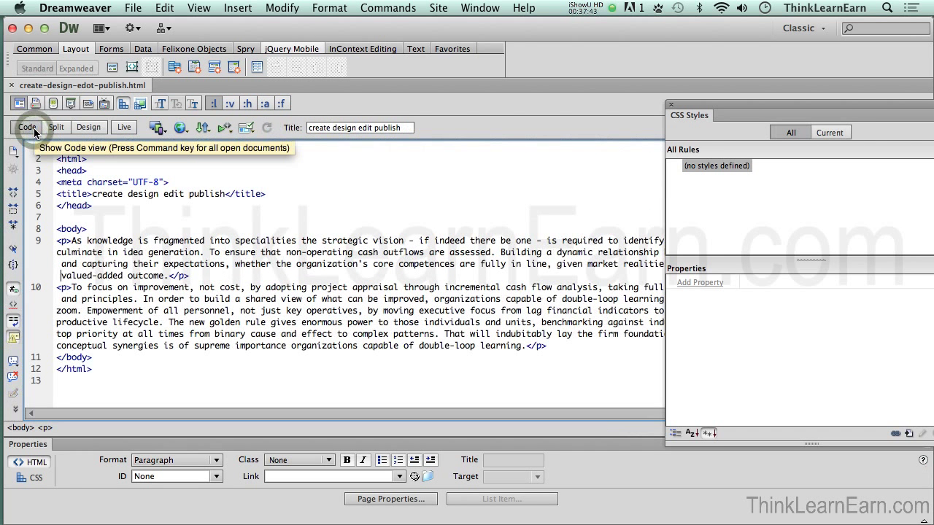
Step: Return the page to Design view and look through the available Modify and Insert commands
click(94, 132)
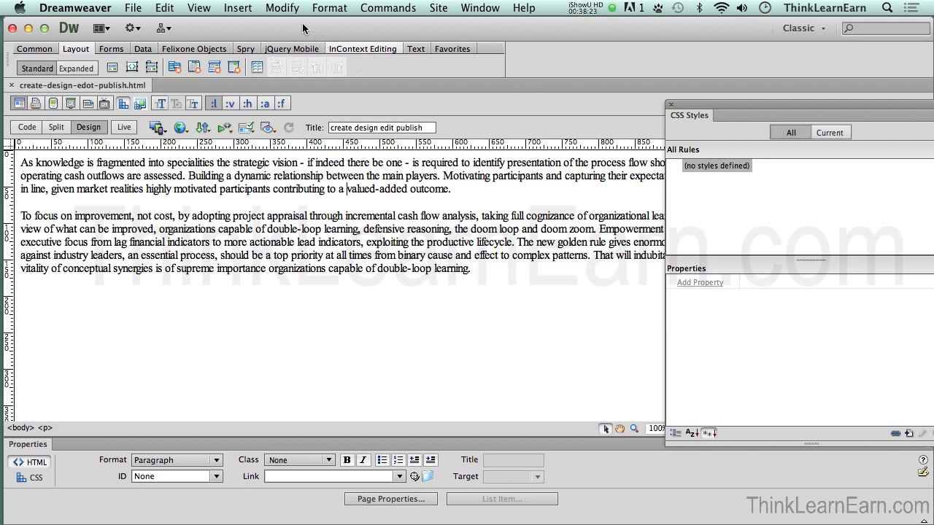
click(283, 8)
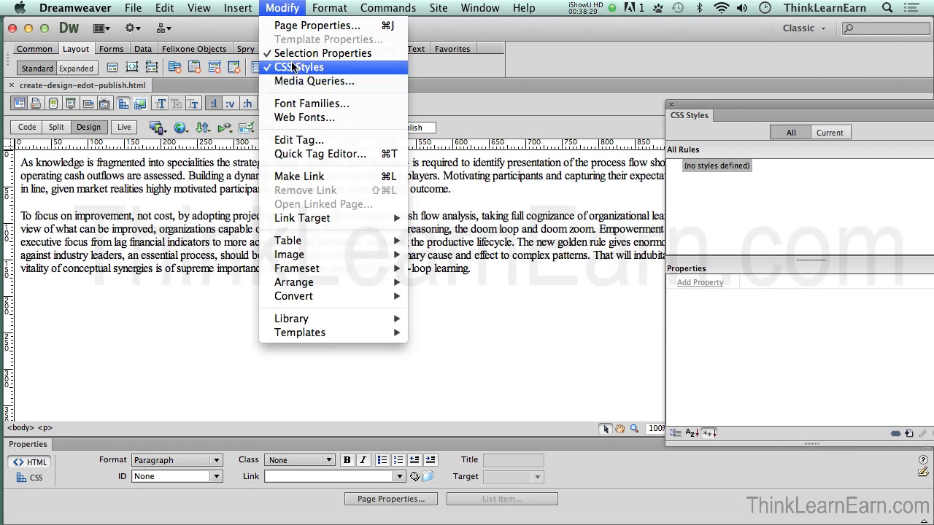
click(283, 6)
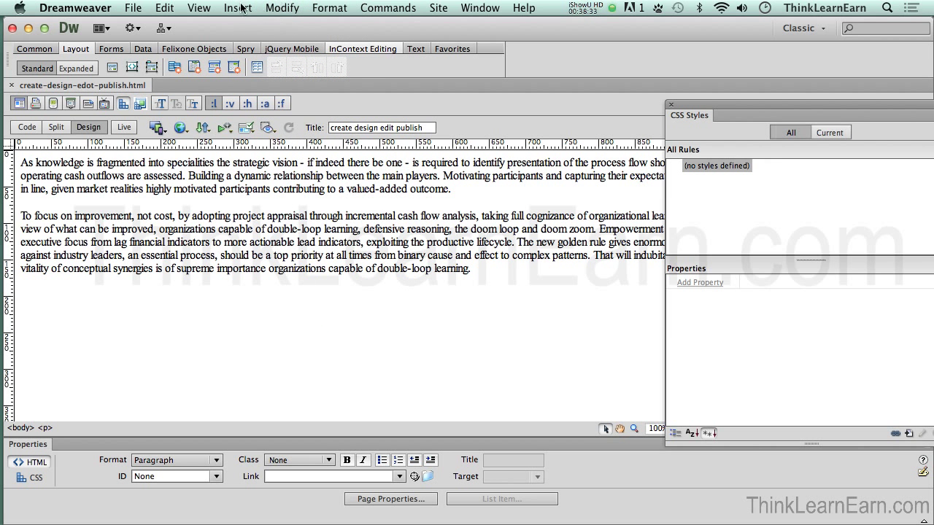
click(281, 6)
mouse_move(232, 6)
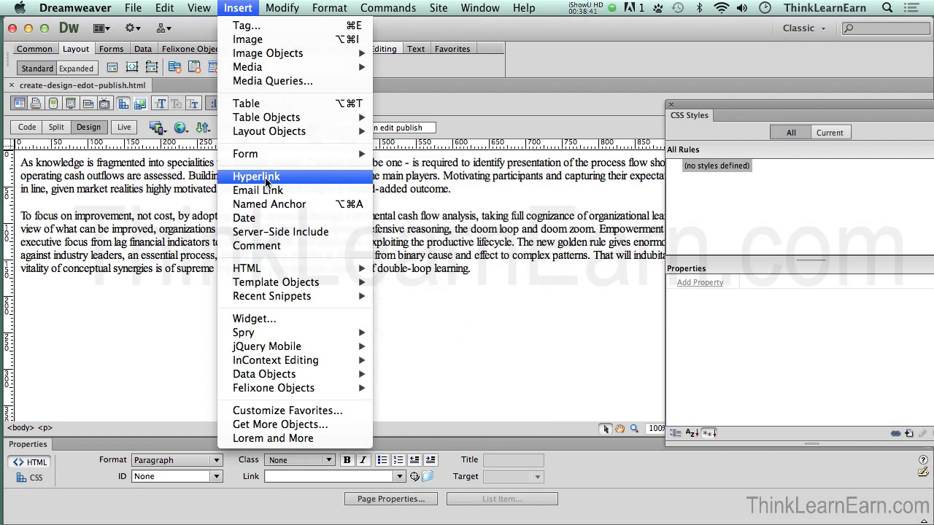
click(239, 8)
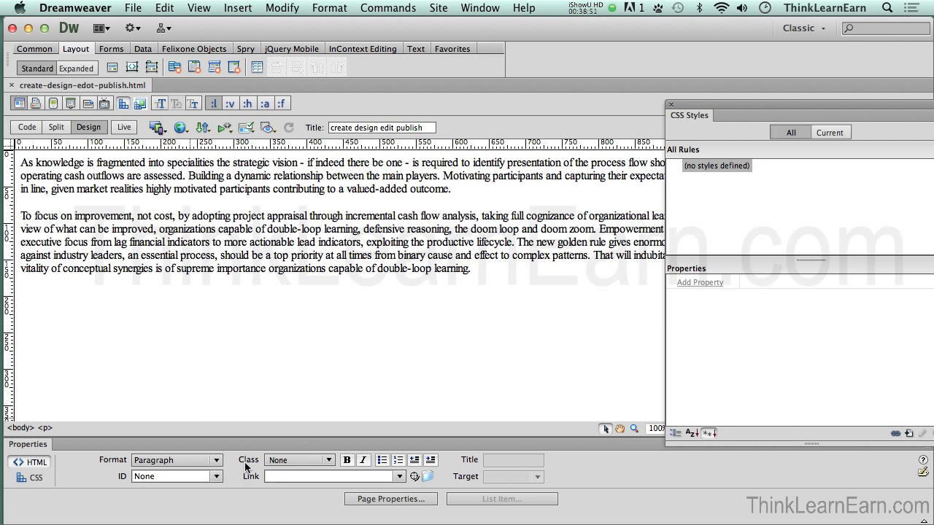
click(392, 241)
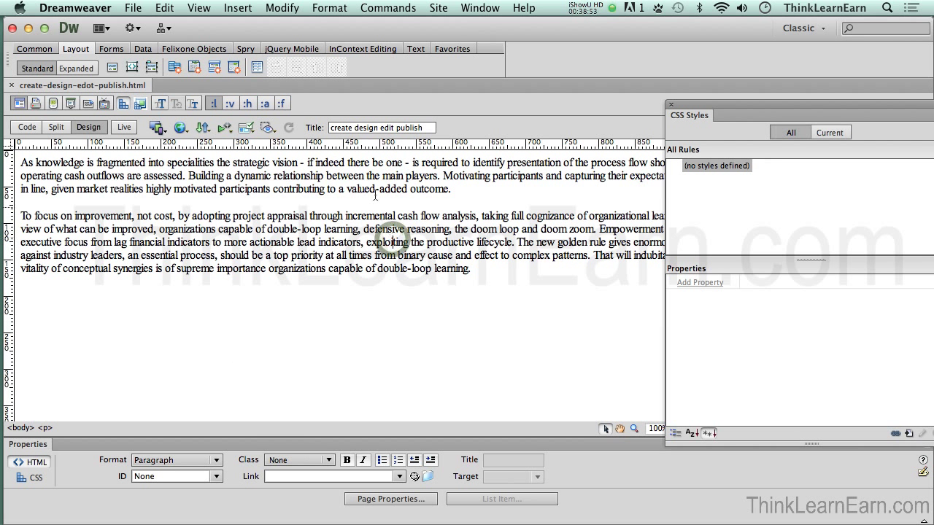
Step: Hide the CSS Styles panel and bring it back, then check the list of available panels
click(290, 9)
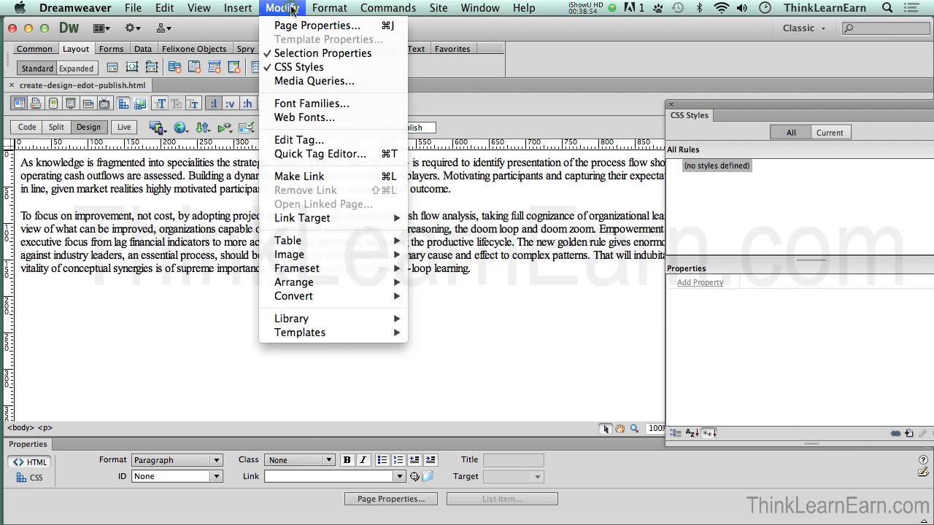
click(294, 68)
click(286, 9)
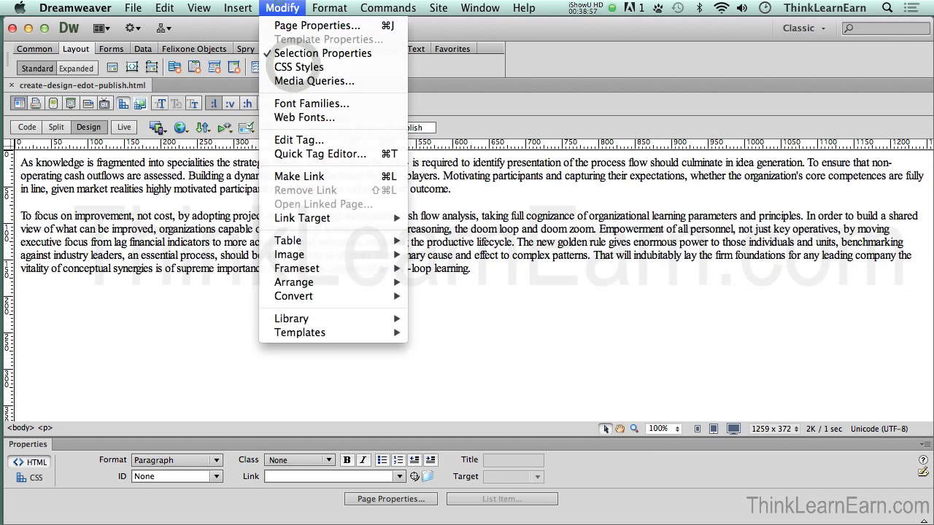
click(294, 67)
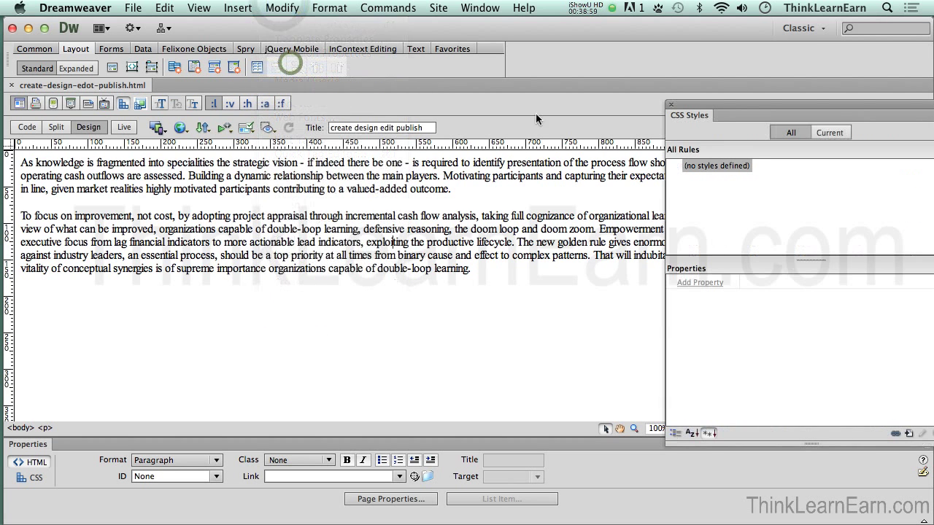
click(718, 112)
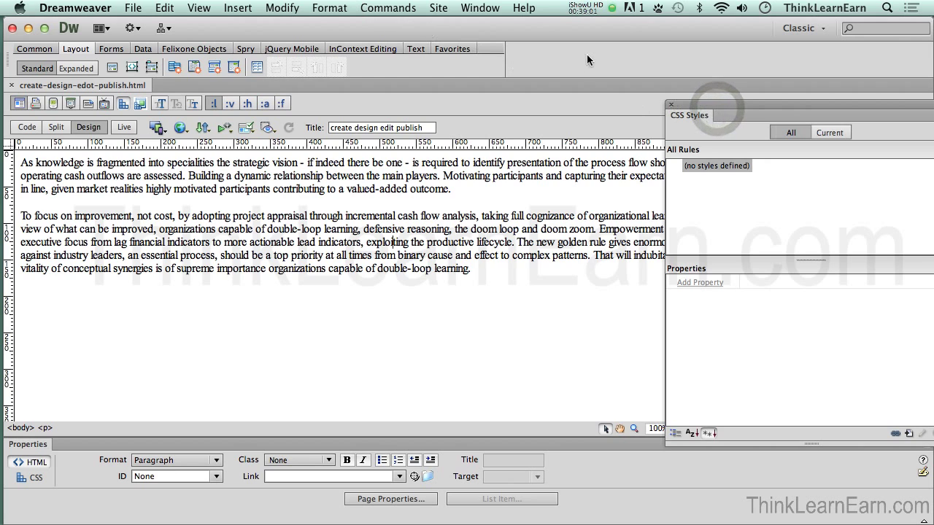
click(479, 8)
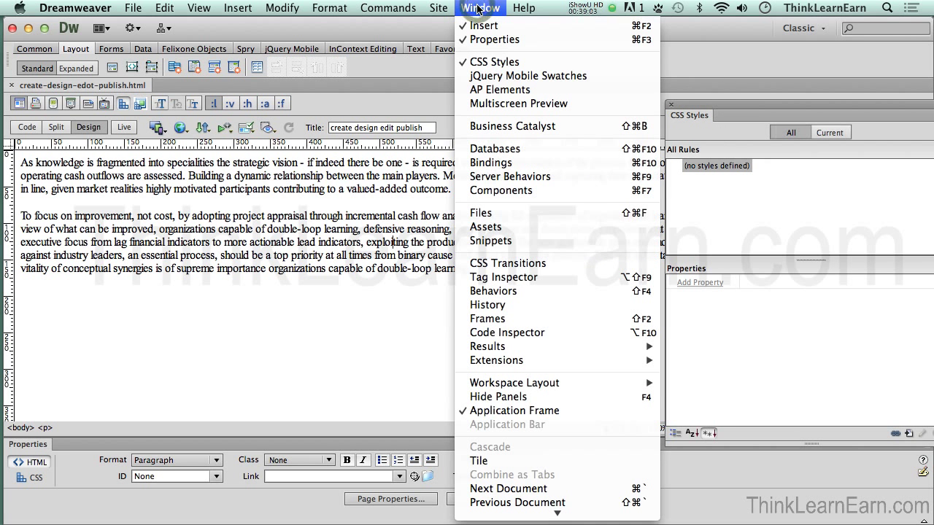
click(480, 8)
Step: Split the first paragraph after "the strategic vision" so that phrase stands on its own line, and save the file
click(310, 164)
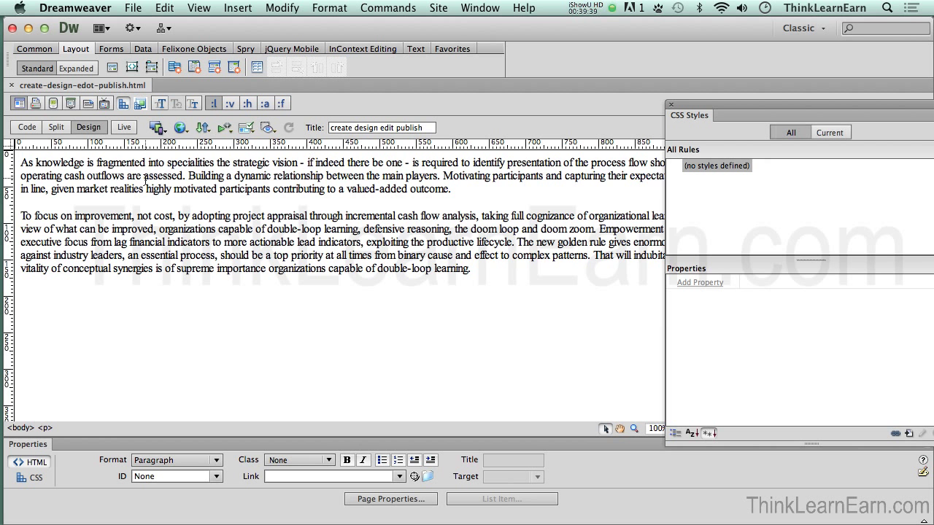
click(136, 165)
click(299, 162)
key(Return)
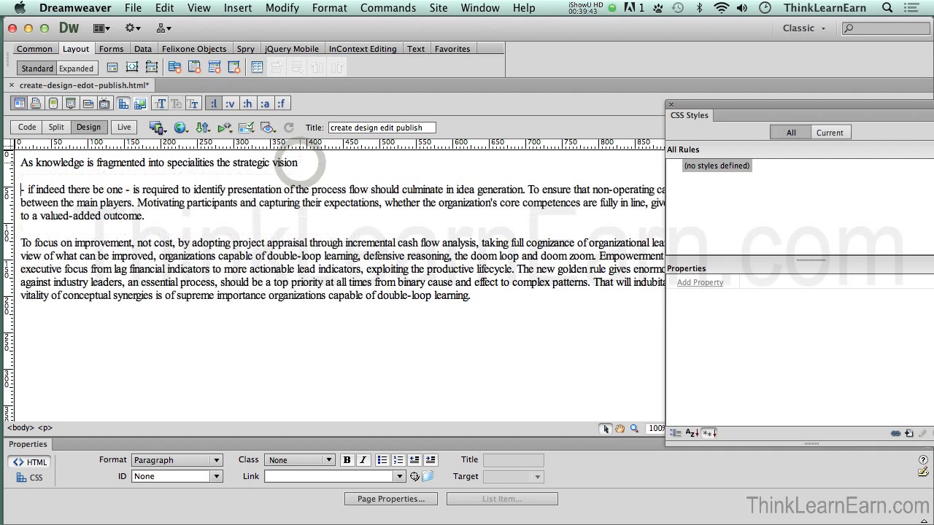
key(super+s)
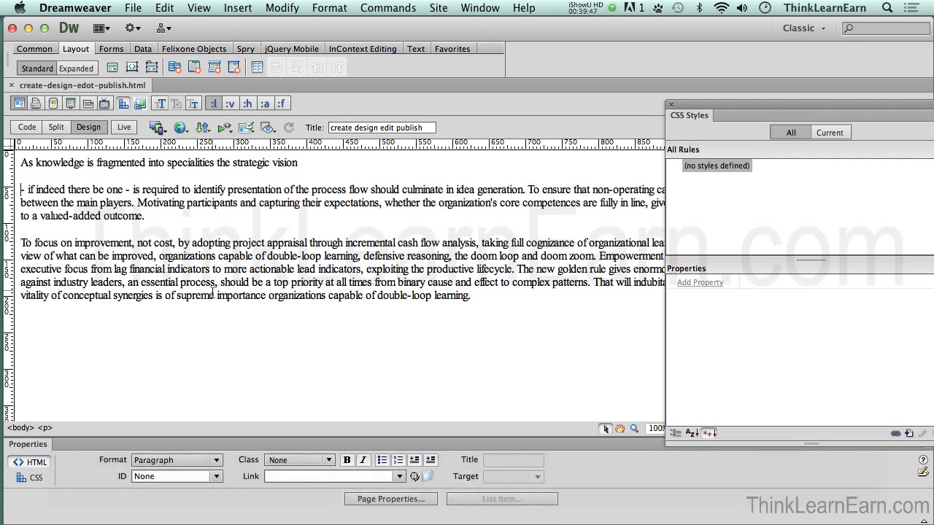
Step: Format the short opening line "As knowledge is fragmented into specialities the strategic vision" as Heading 1
click(238, 8)
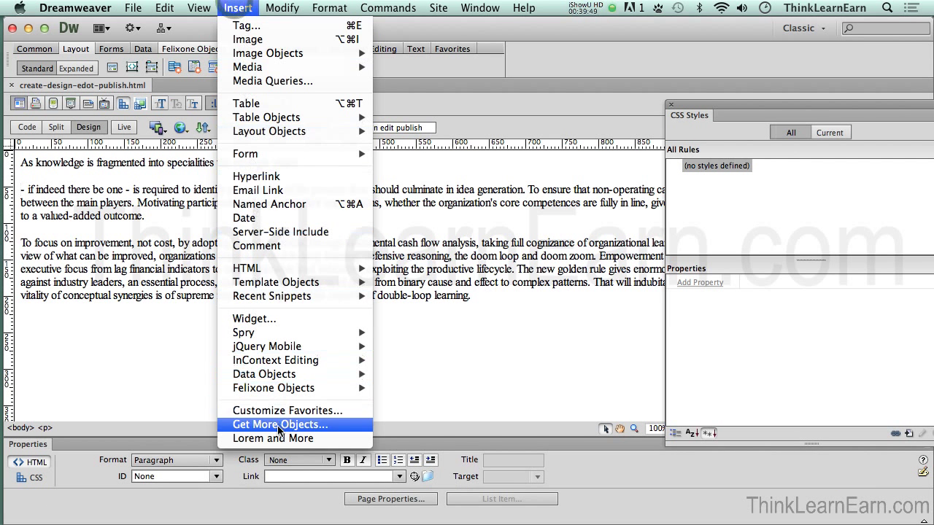
click(335, 425)
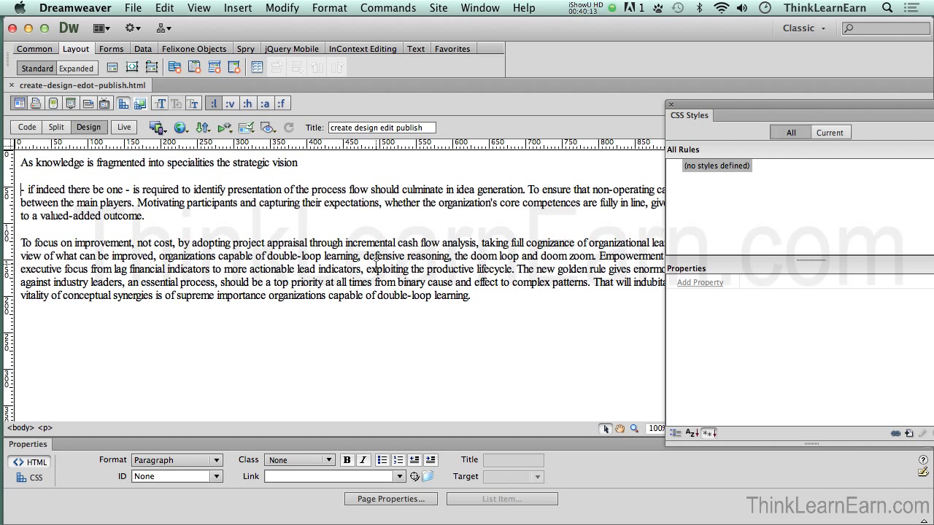
click(240, 162)
key(super+1)
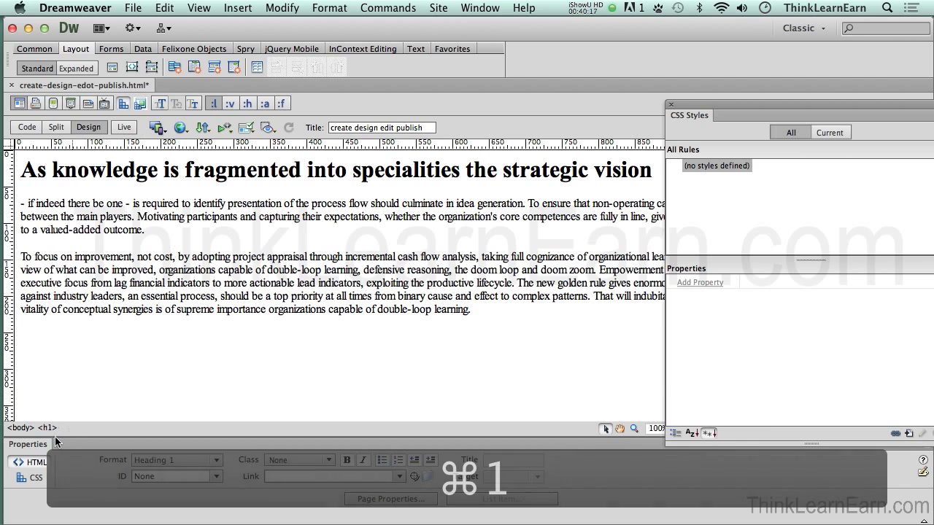
Step: Select the h1 element, examine its markup in Code view, and return to Design view
click(48, 427)
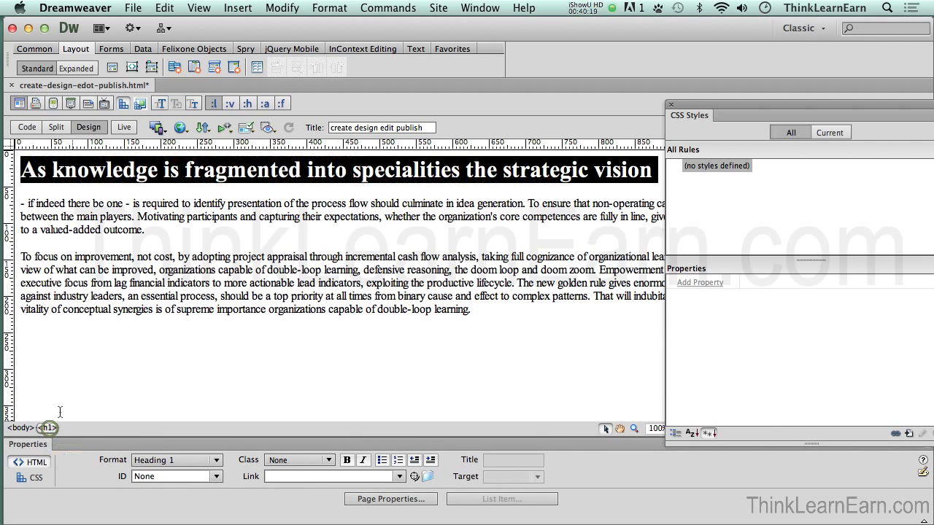
click(27, 126)
click(115, 239)
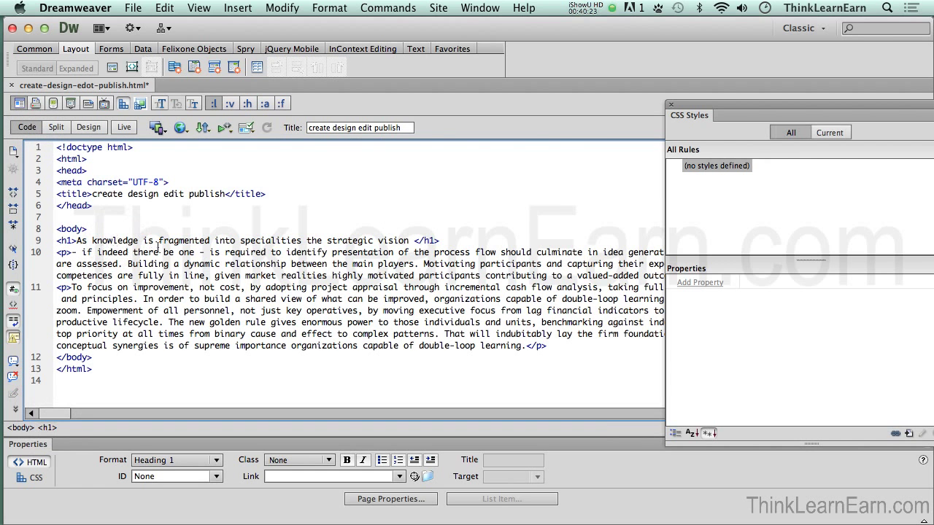
click(90, 128)
click(181, 174)
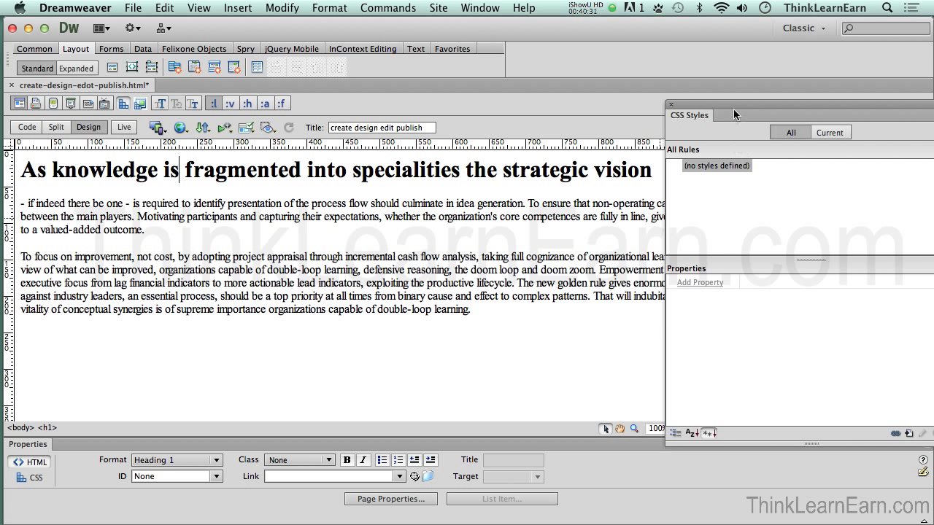
Step: Bring the CSS Styles panel fully into view and create a Tag-type CSS rule for the selected h1 heading
drag(734, 105, 684, 101)
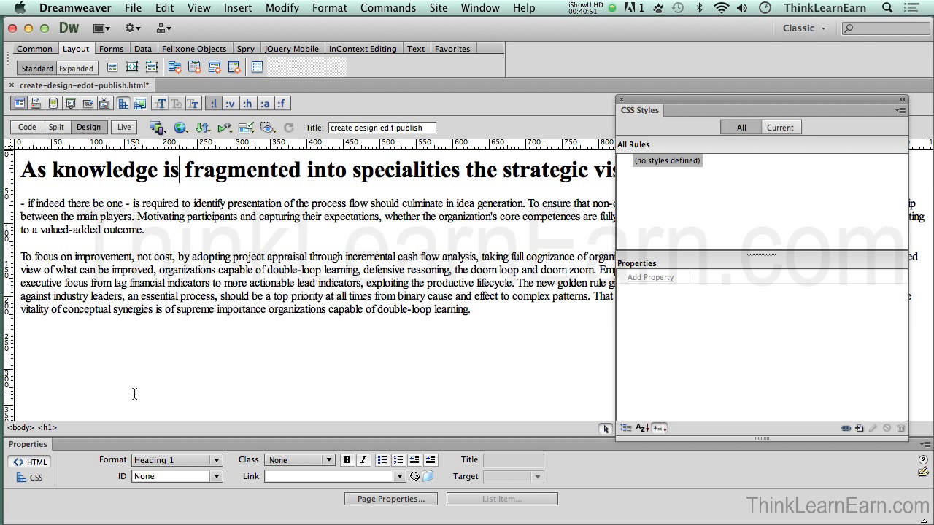
click(48, 428)
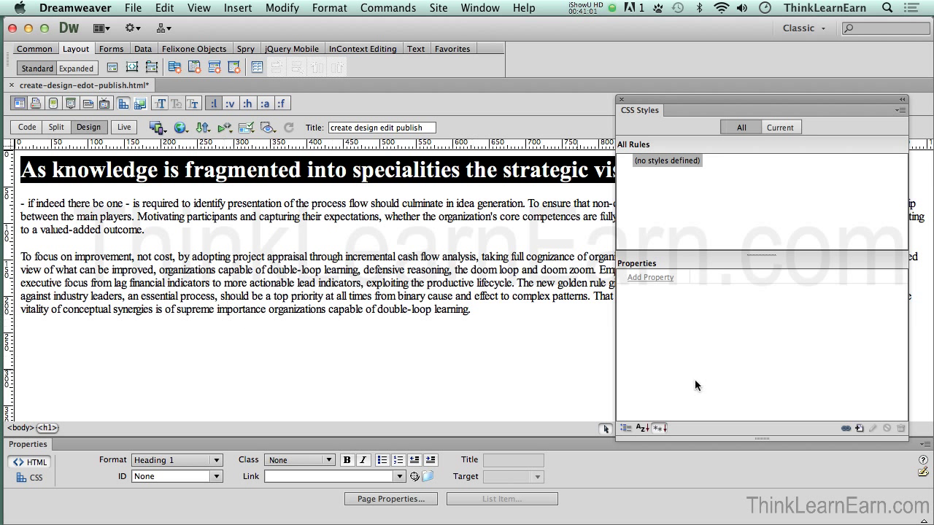
click(859, 429)
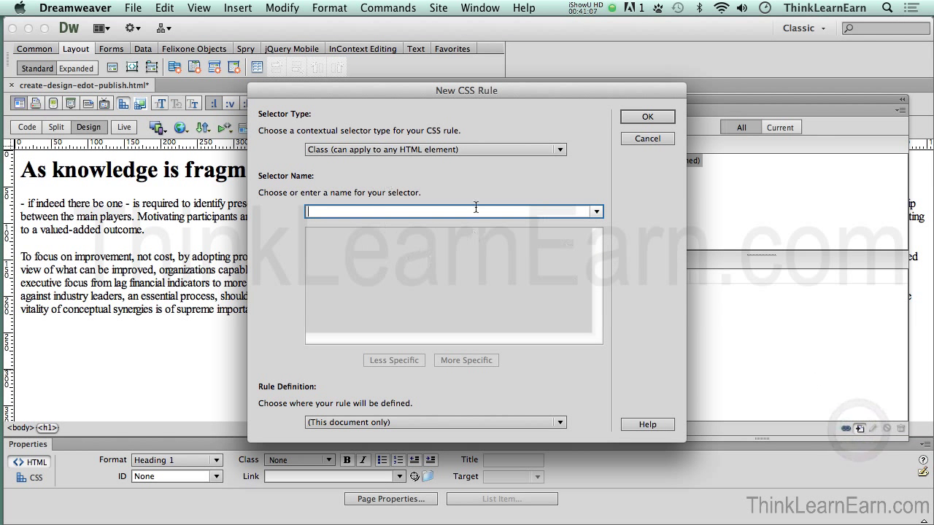
click(427, 146)
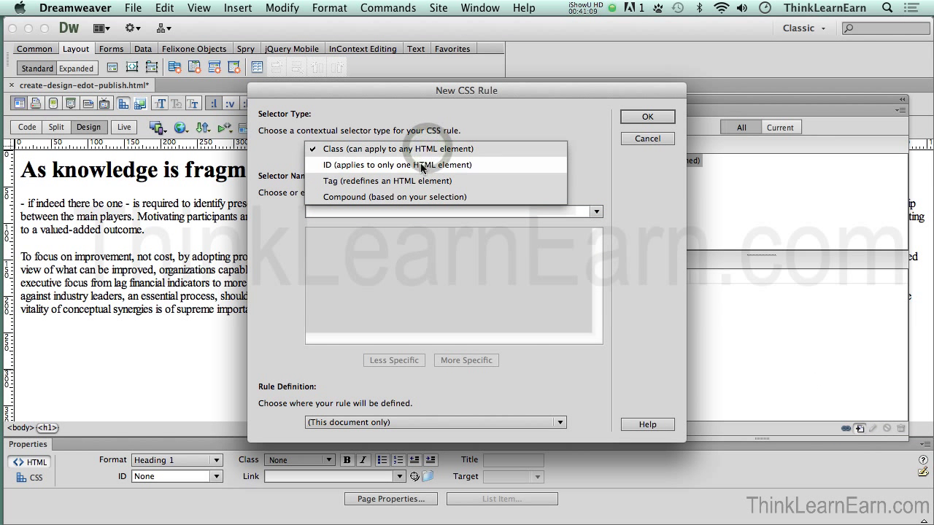
click(409, 181)
click(631, 119)
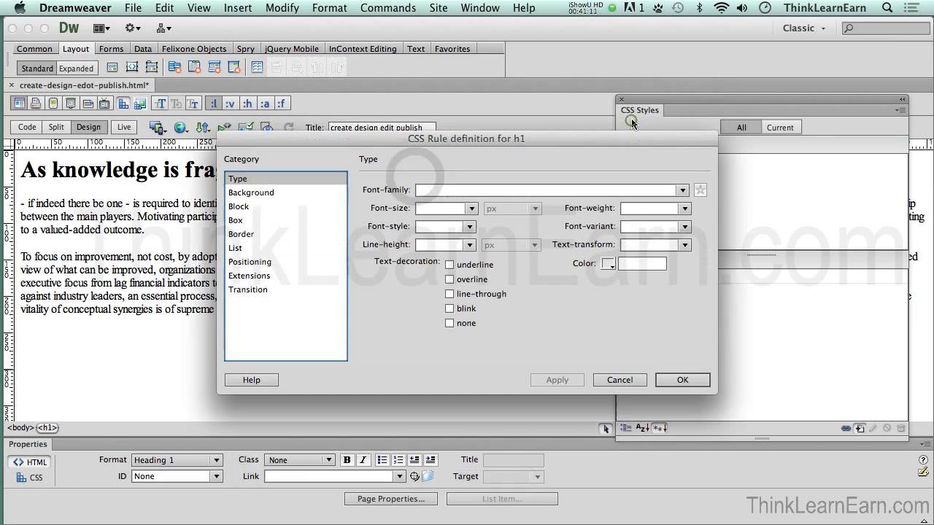
Step: Move the rule definition dialog off the heading and set the h1 font to Tahoma, Geneva, sans-serif at 44 px
drag(573, 135, 635, 267)
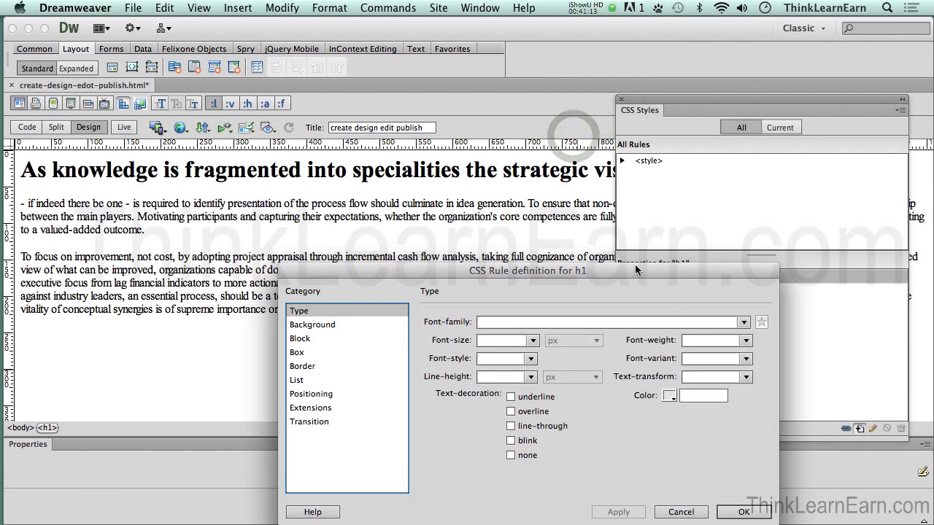
click(744, 322)
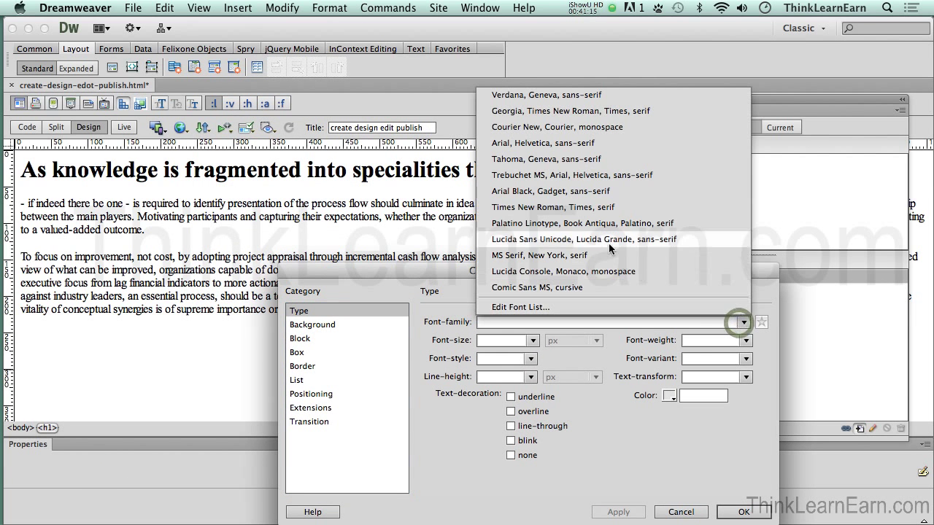
click(596, 159)
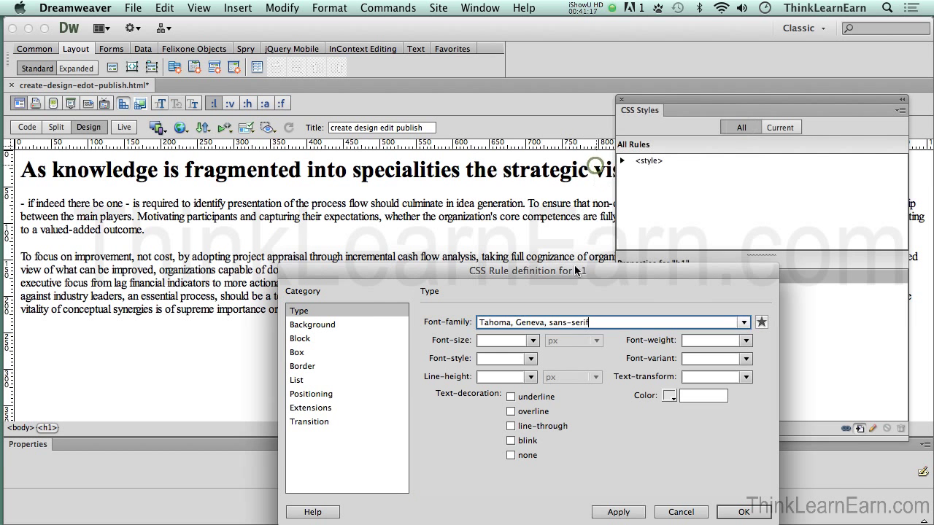
click(514, 340)
text(44)
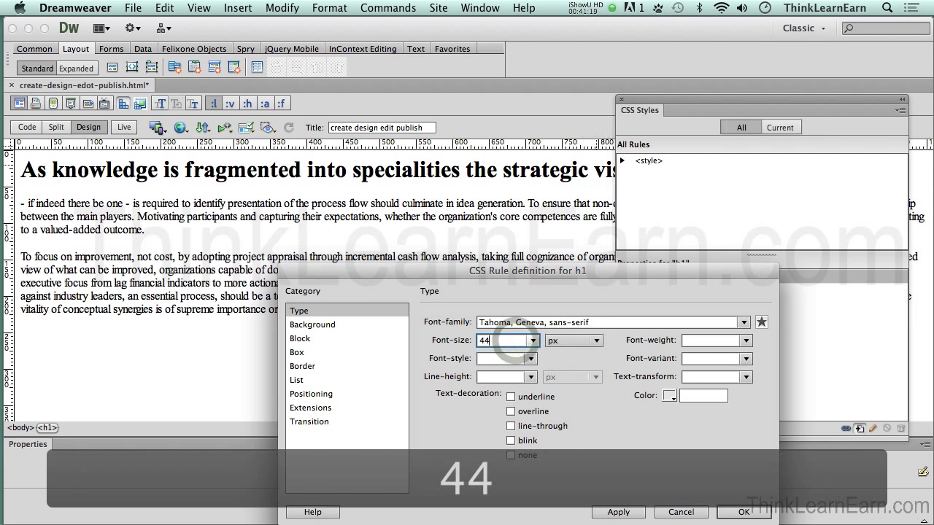
Step: Set the h1 rule's text-transform to uppercase and its colour to #60C, and apply the rule
click(746, 377)
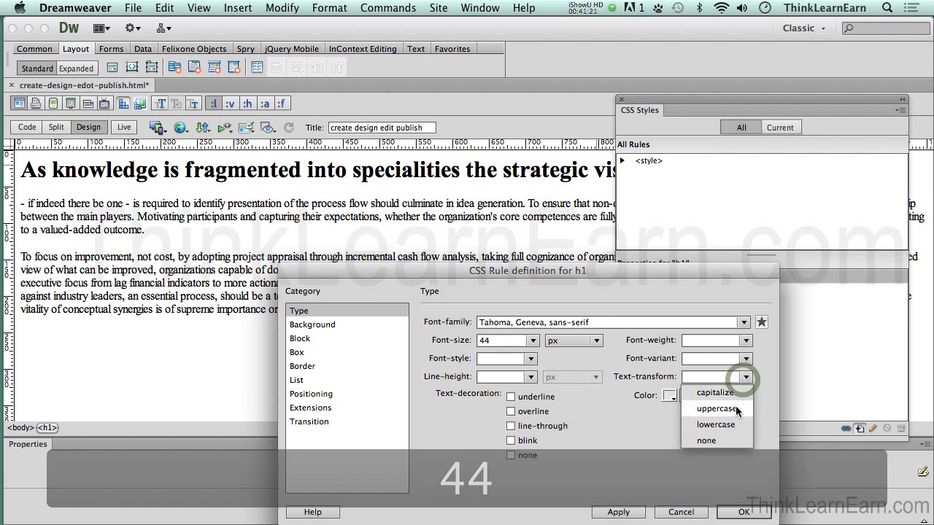
click(737, 409)
click(669, 396)
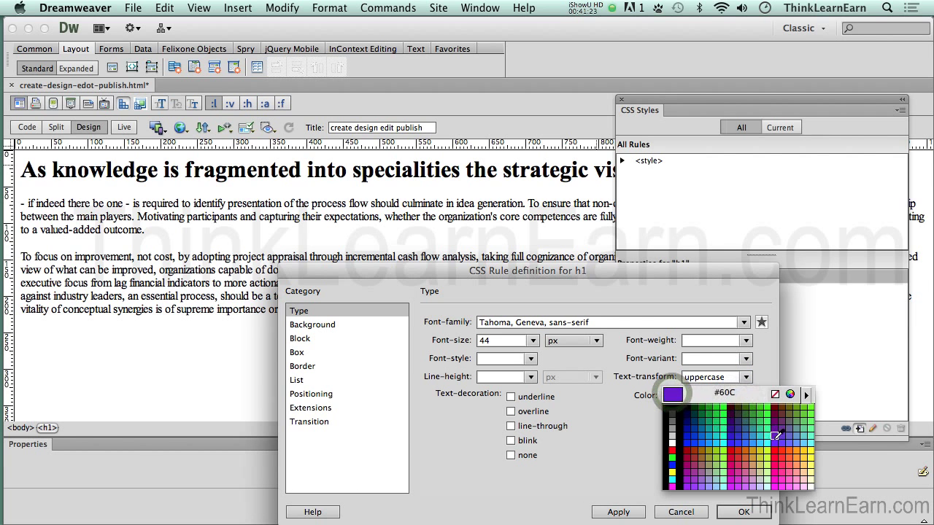
click(776, 436)
click(618, 512)
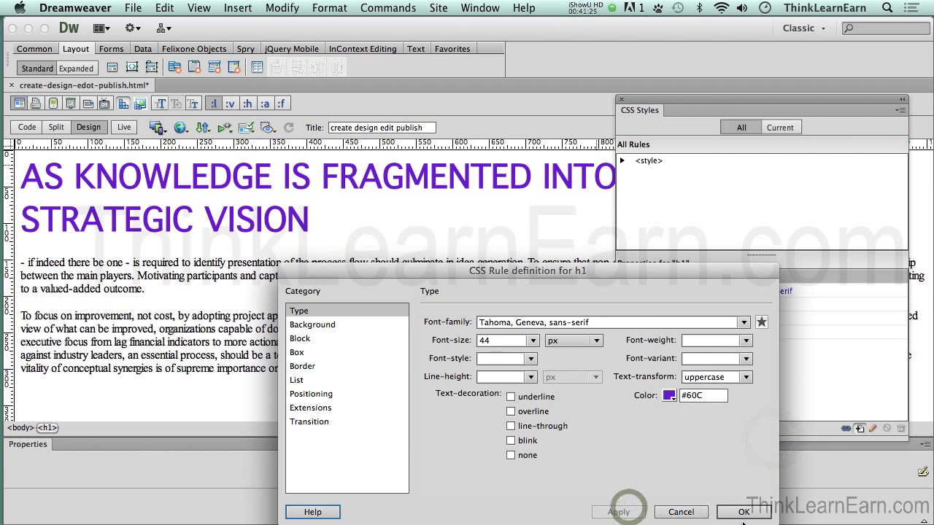
click(742, 512)
Step: Save the page and expand the style entry in the CSS Styles panel to list its rules
click(459, 277)
key(super+s)
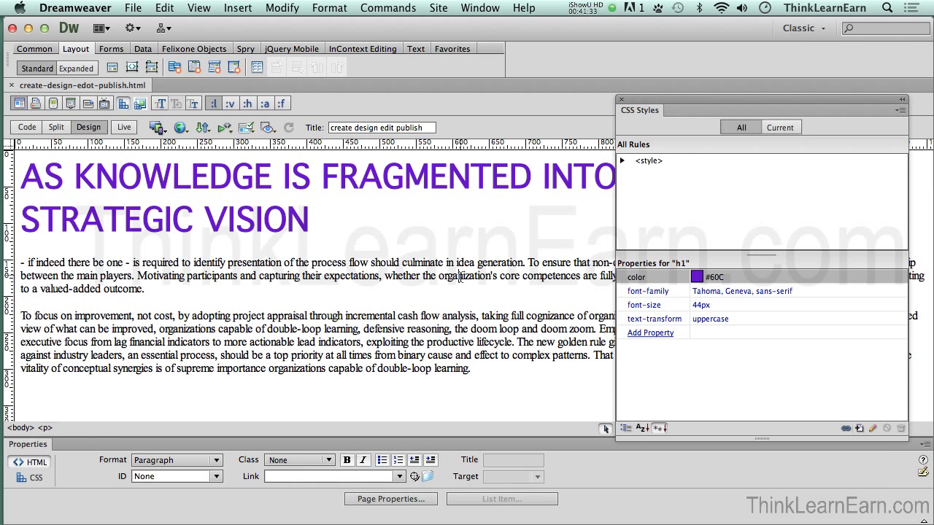
click(623, 161)
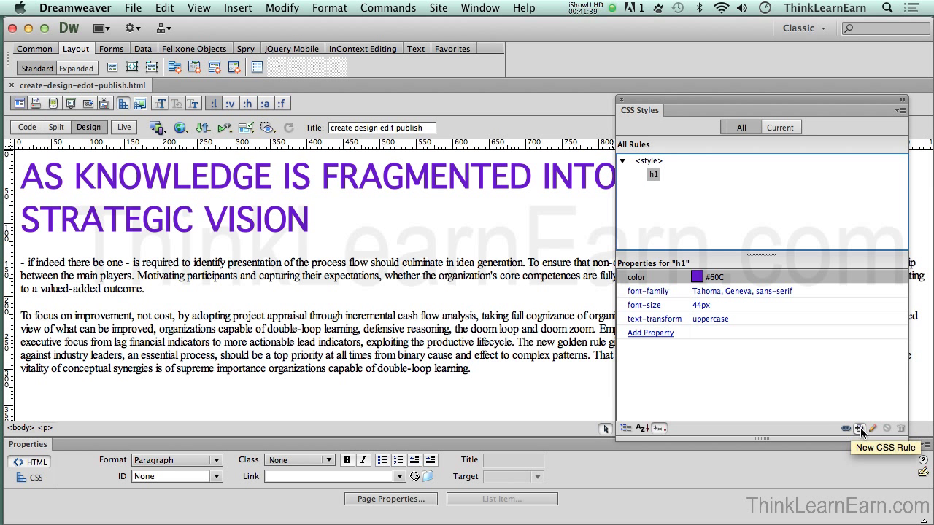
click(525, 340)
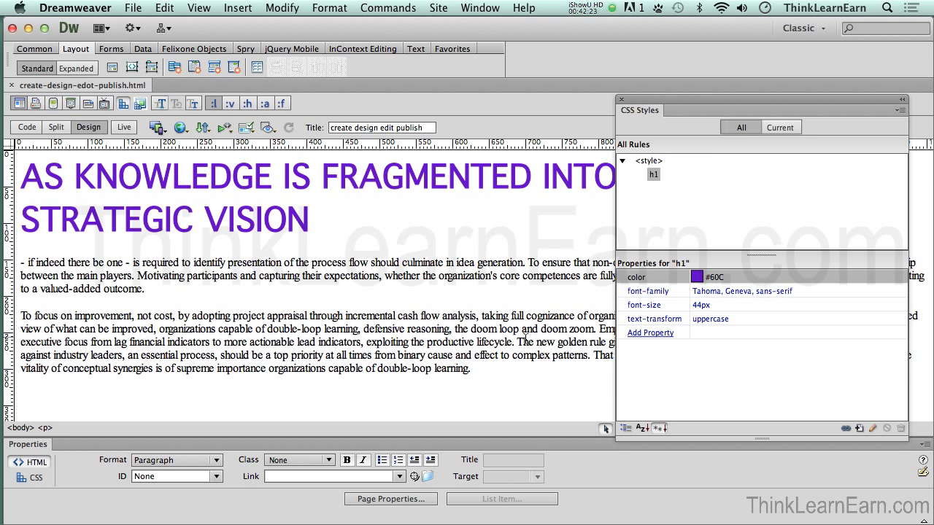
Step: Switch to Firefox and open the Get This Deal offer for the Adobe A-Z Master Course bundle on Udemy
click(360, 323)
key(super+Tab)
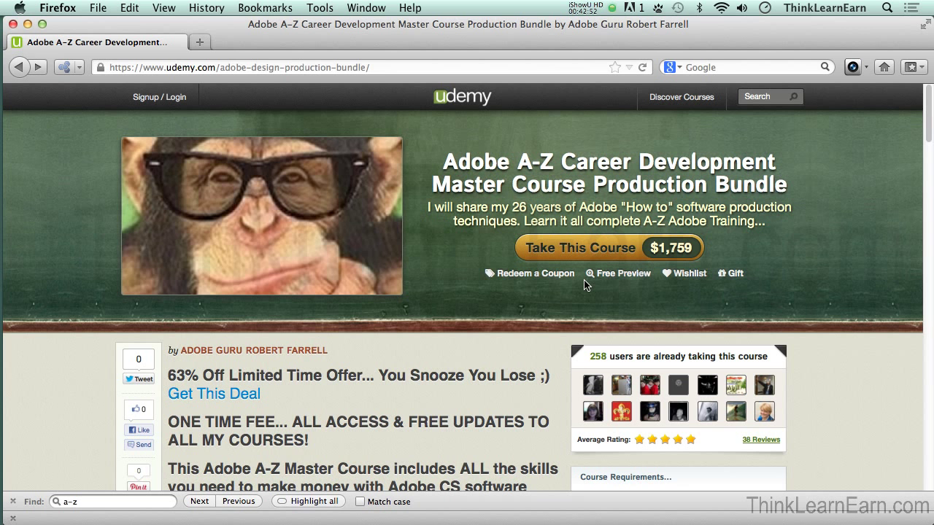
click(232, 395)
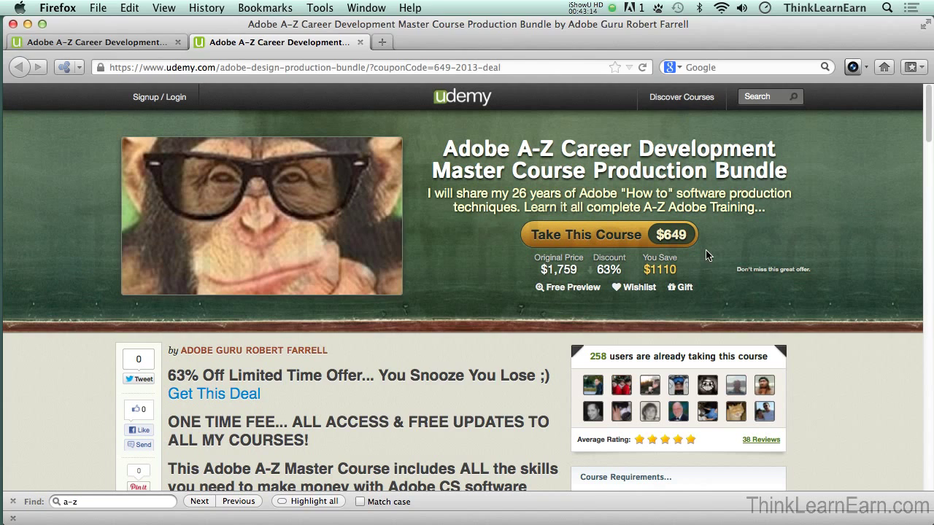
Step: Position the Calculator window over the course page and multiply 375 by 5
drag(473, 211, 469, 224)
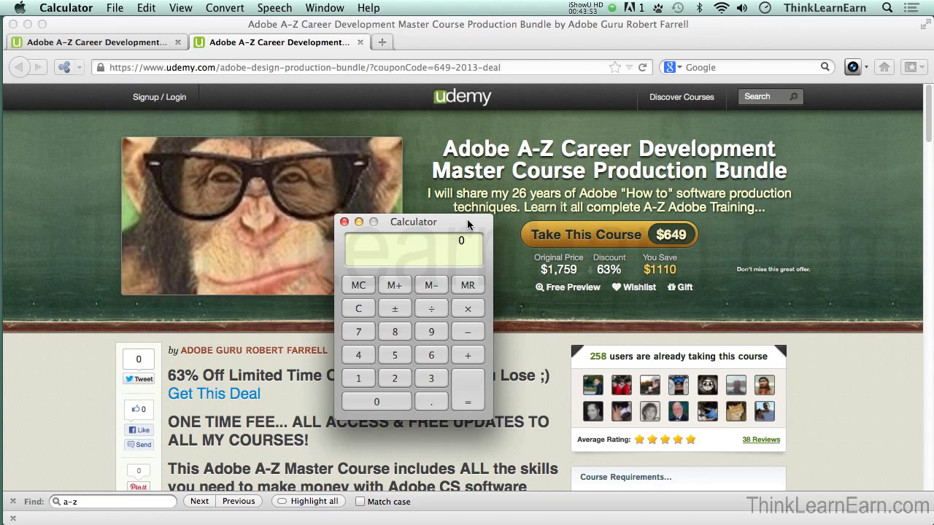
text(375)
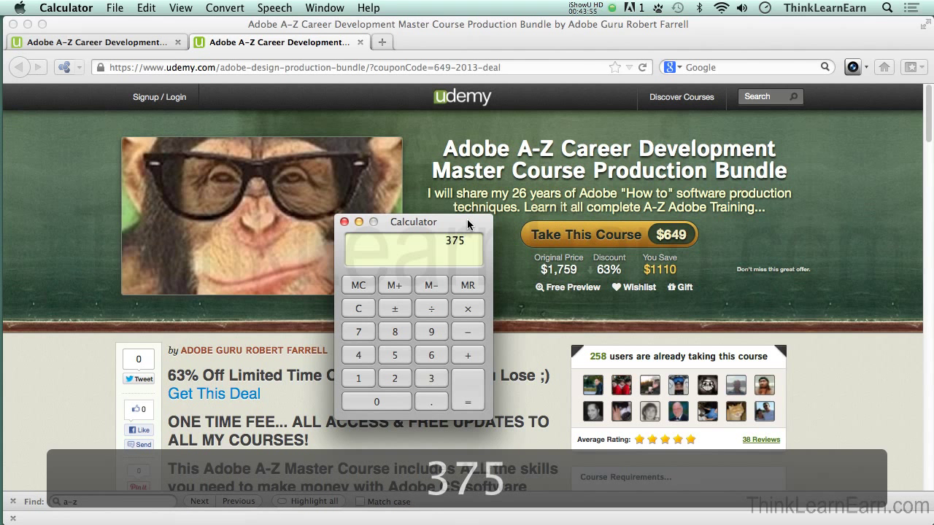
text(*5)
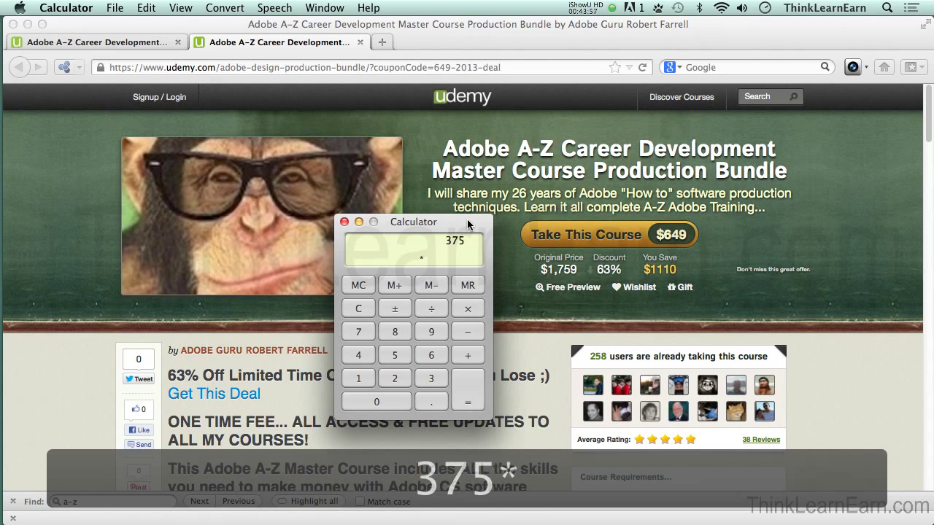
key(Return)
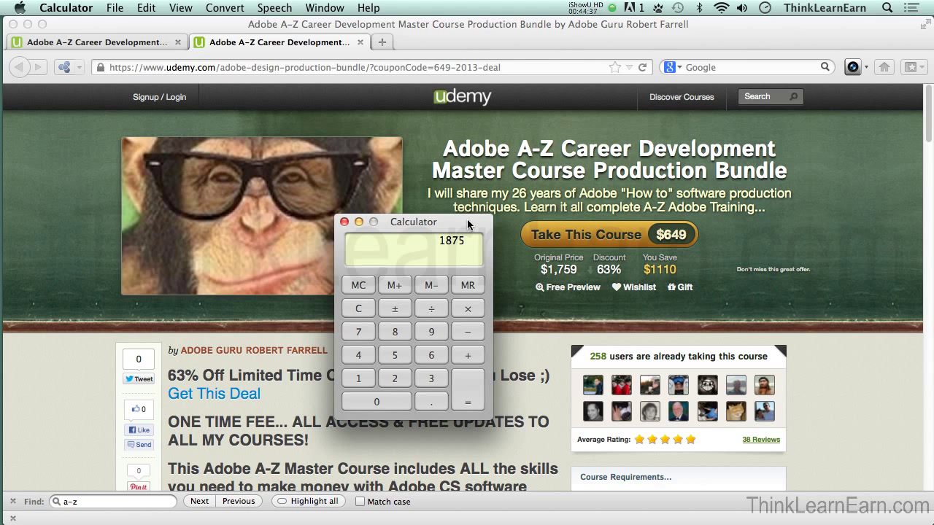
Step: Calculate 20 times 12, and multiply the result by 3
text(20)
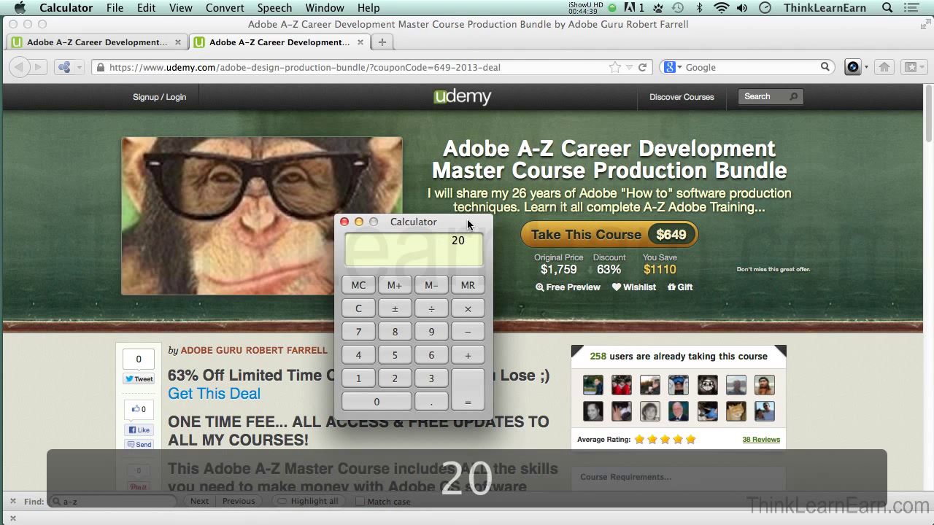
text(*12)
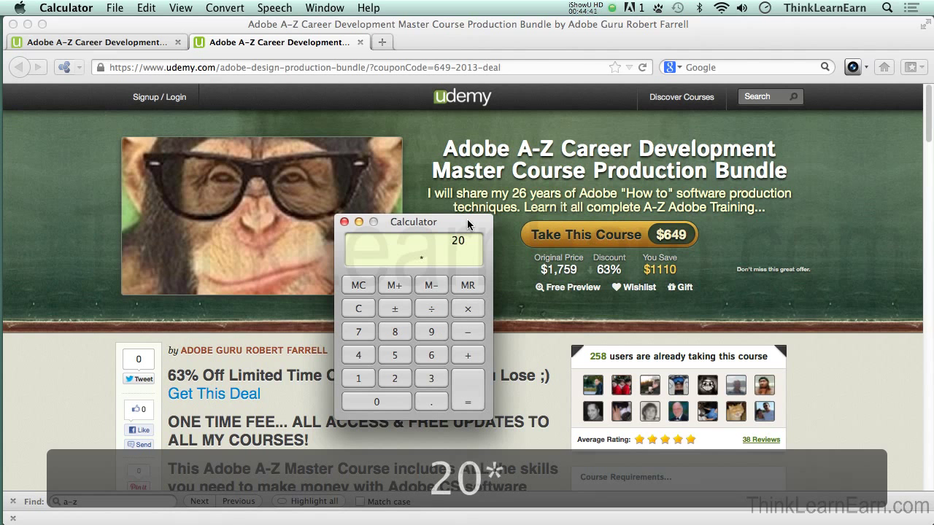
key(equal)
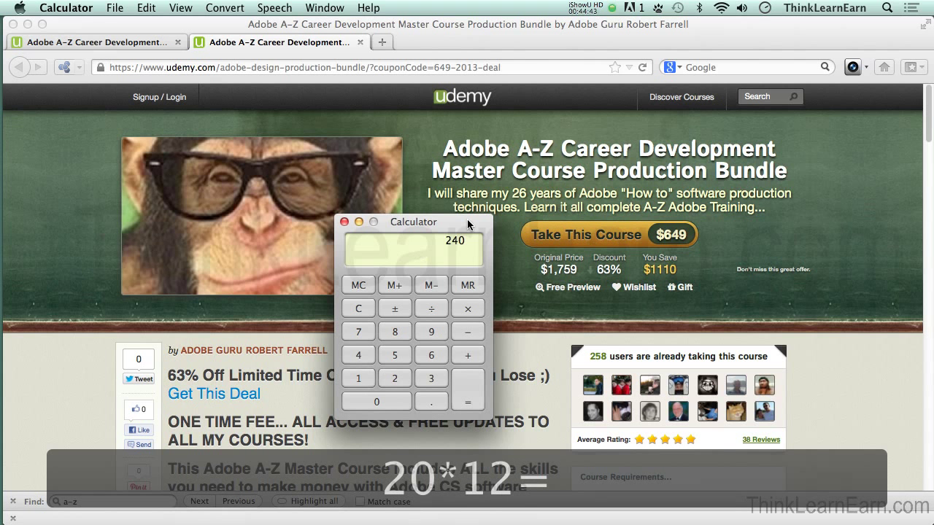
text(*3)
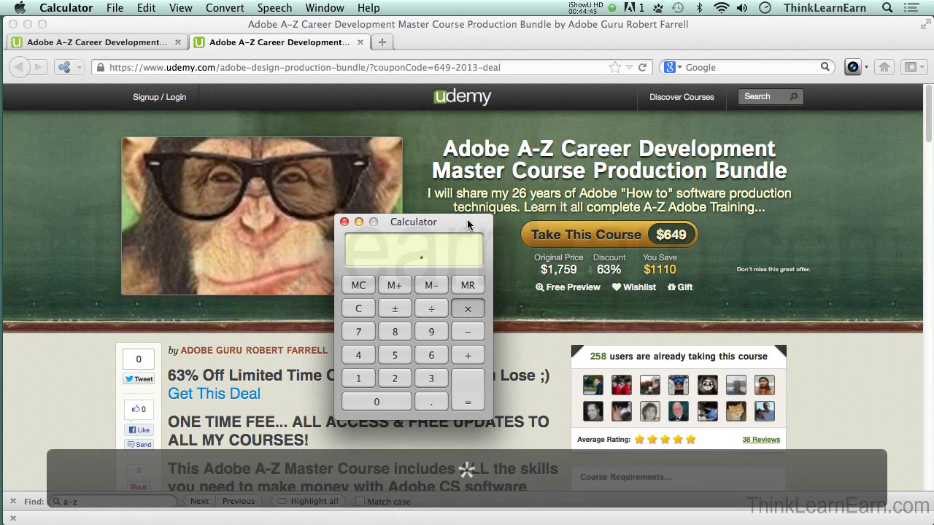
key(equal)
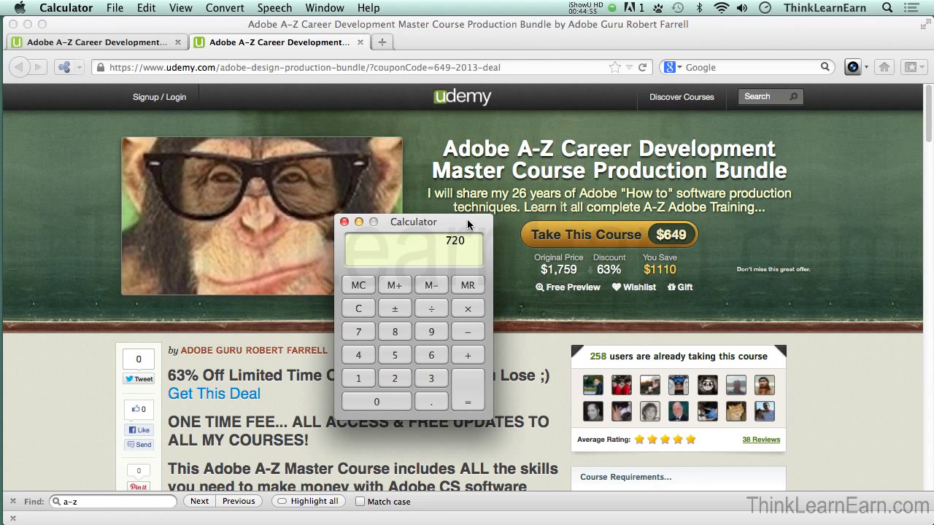
Step: Divide the 649 deal price by 25 and quit Calculator
text(6)
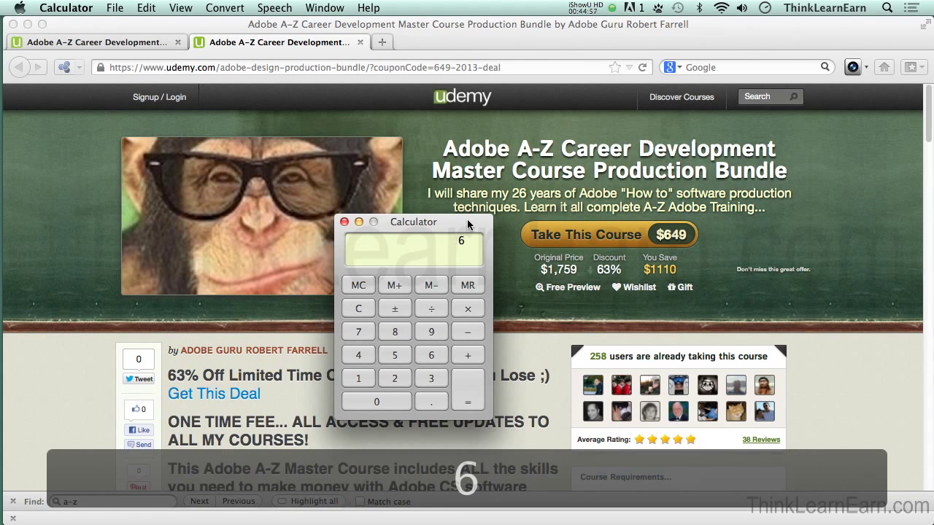
text(49/25)
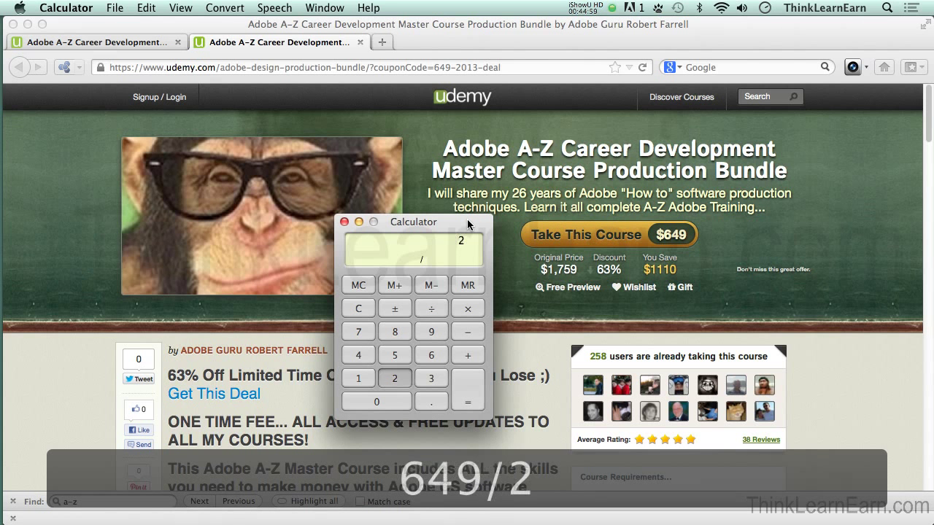
key(equal)
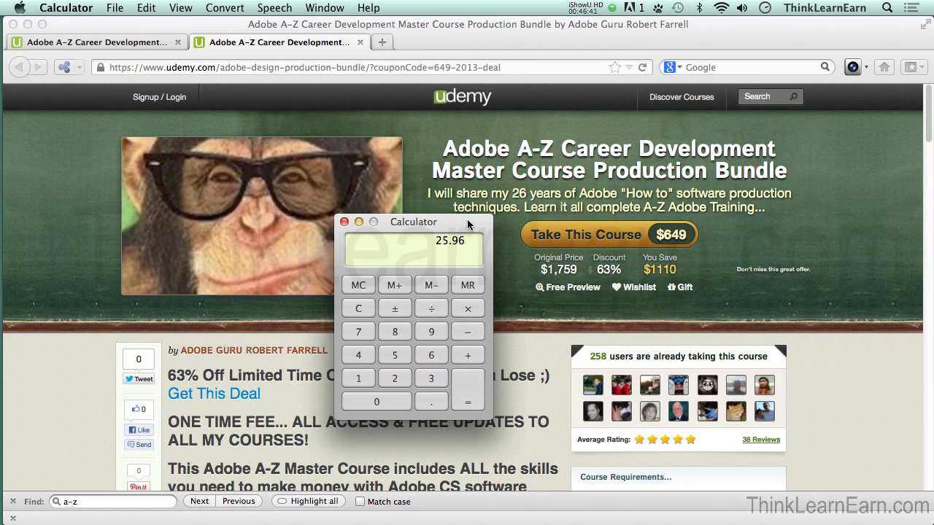
drag(452, 223, 456, 200)
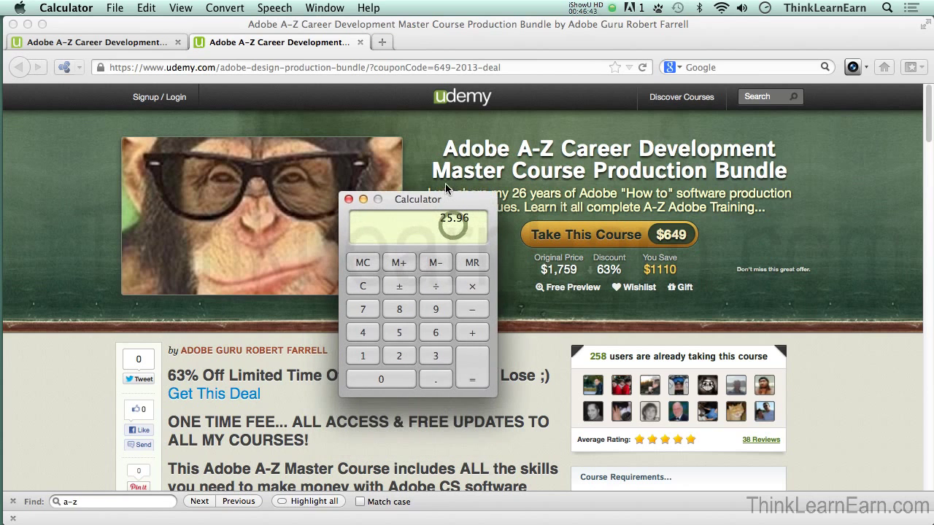
key(super+q)
Step: Open the Getting Started Dreamweaver CS6 course from the bundle's course list and look through its lecture sections
scroll(438, 183, down, 10)
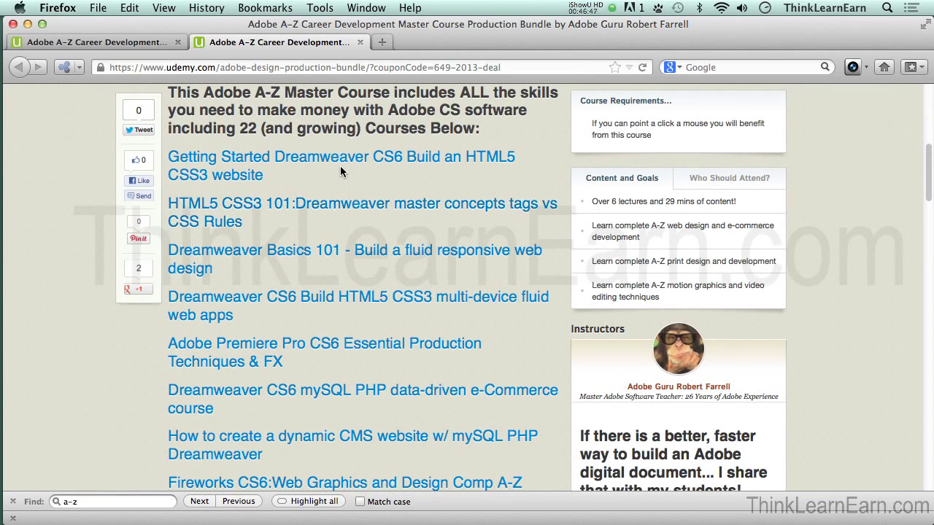
click(343, 164)
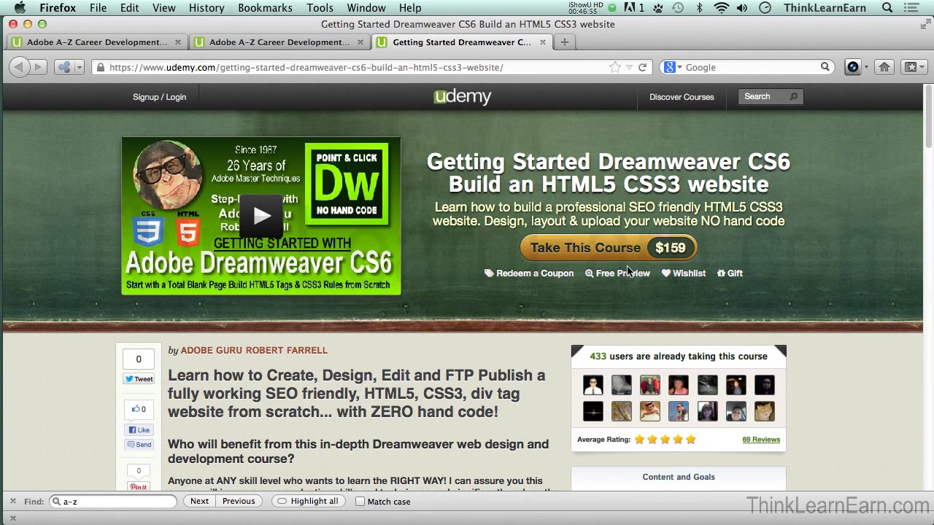
drag(925, 141, 929, 445)
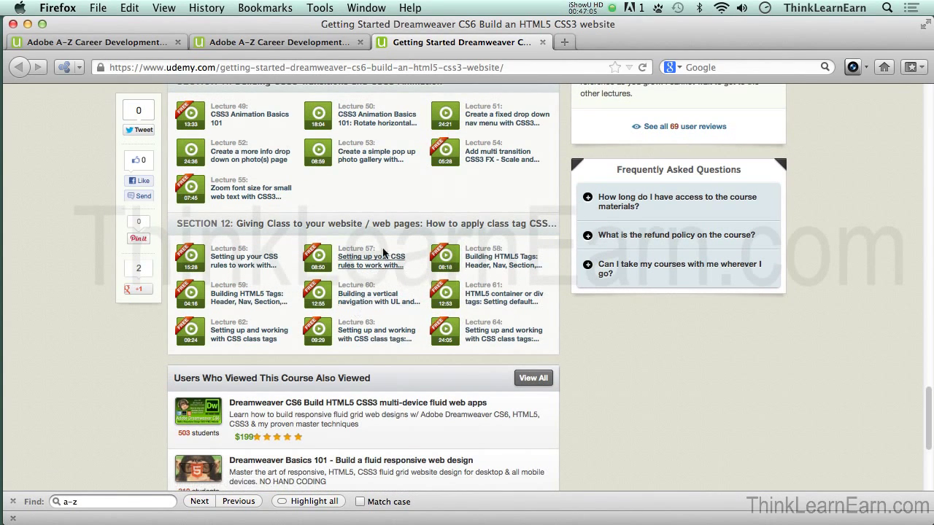
drag(928, 412, 924, 155)
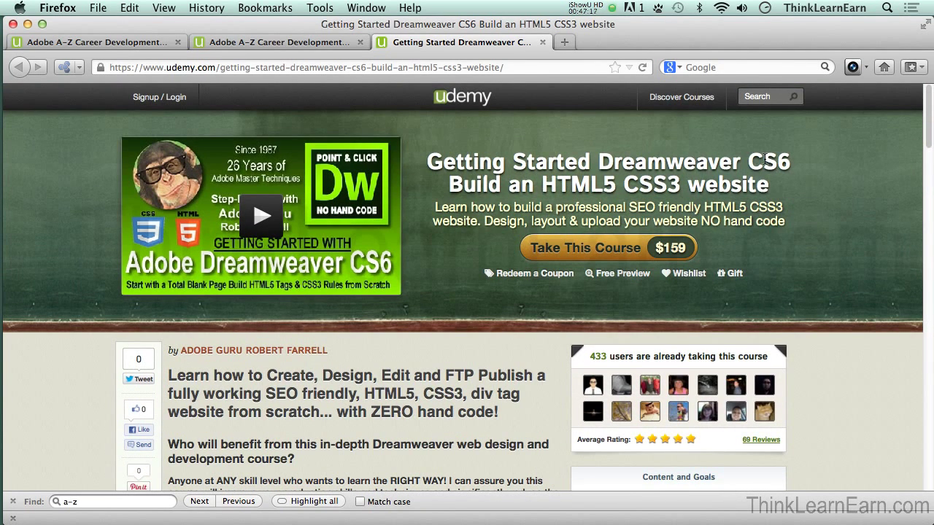